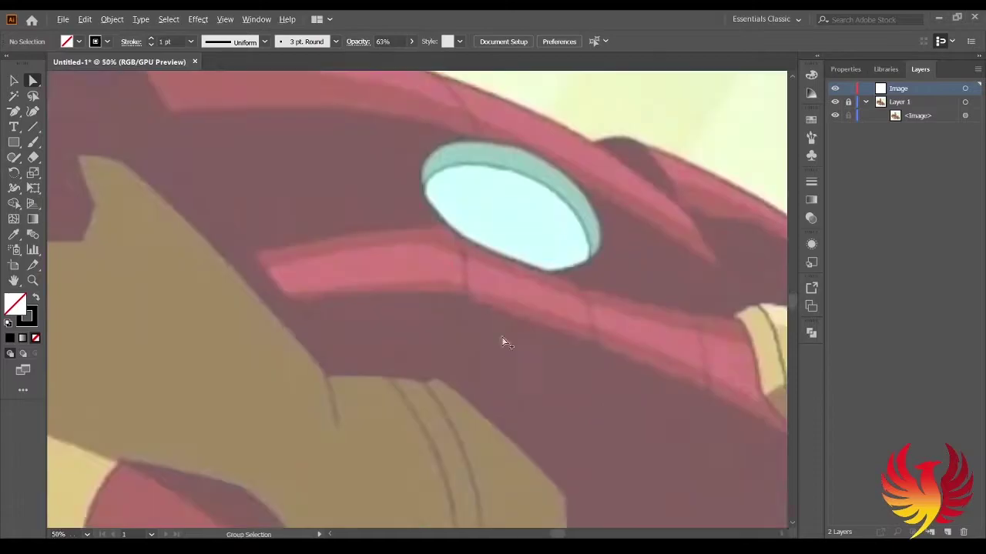
Trace closed outlines around the left and right eye slits.
scroll(479, 242, down, 2)
key(p)
click(428, 244)
click(428, 277)
click(258, 269)
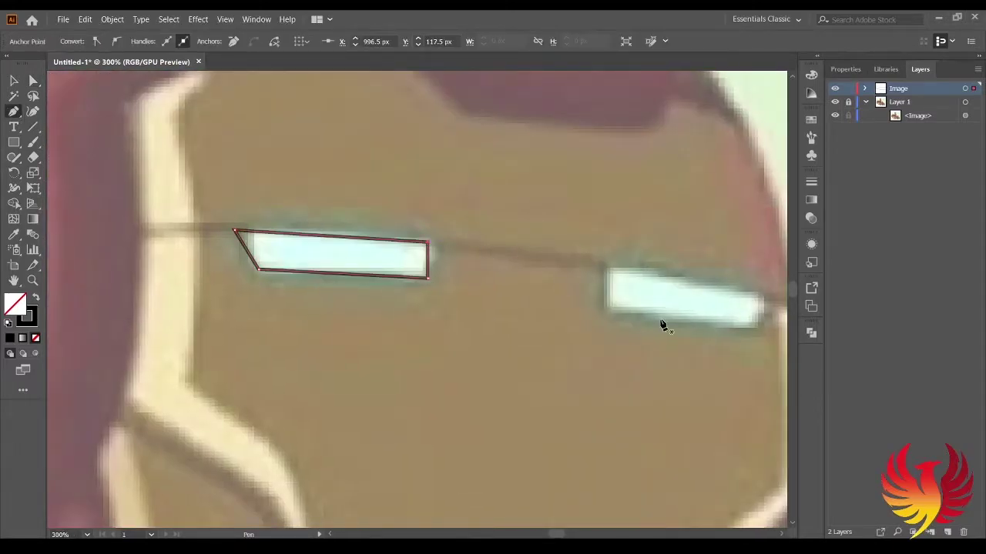
click(754, 288)
click(754, 321)
click(609, 311)
click(607, 270)
click(755, 288)
key(ctrl+minus)
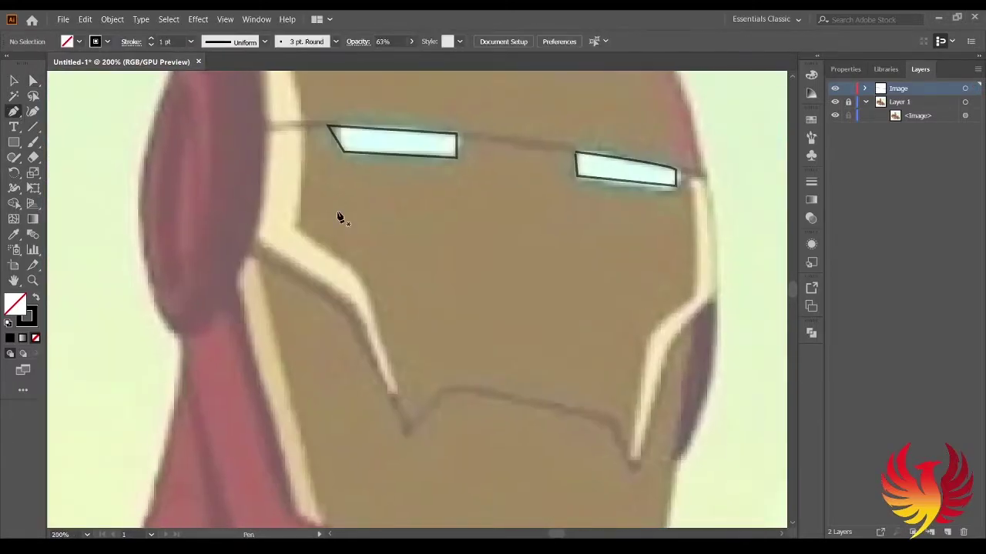
Start the faceplate outline with points along its top edge.
key(ctrl+plus)
scroll(338, 217, up, 5)
click(291, 271)
click(467, 176)
click(626, 280)
scroll(625, 284, right, 5)
click(451, 298)
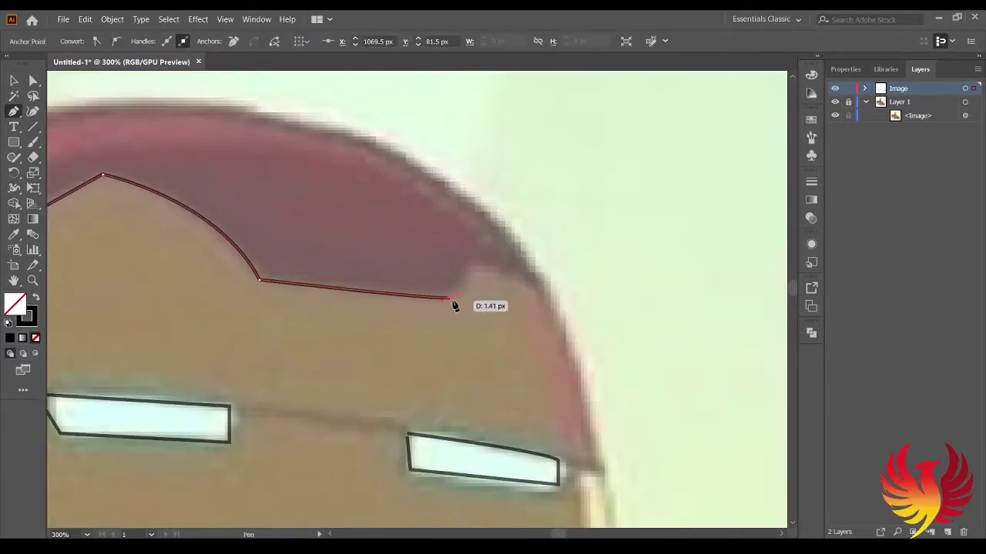
Continue the faceplate outline down its right side and along the lower edge.
key(ctrl+minus)
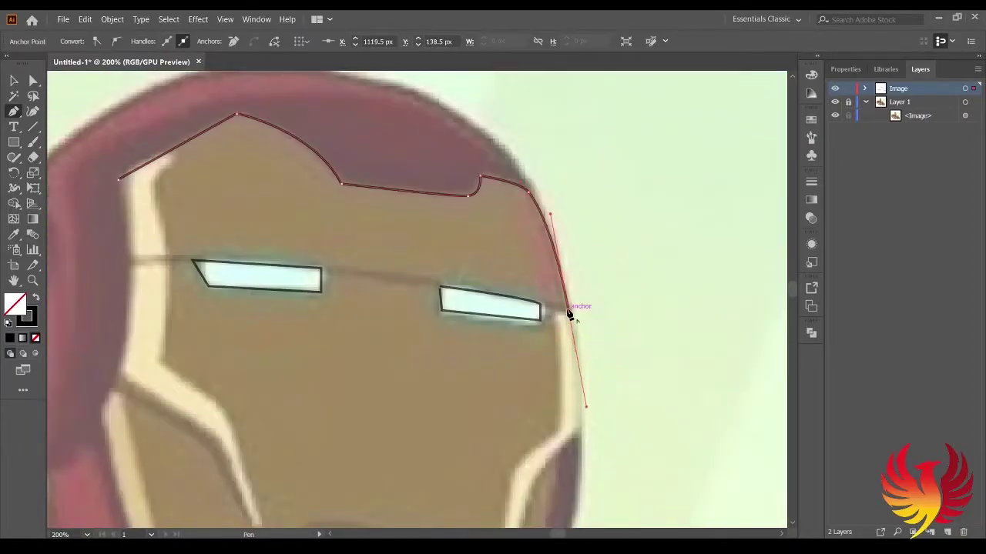
scroll(568, 313, down, 2)
click(556, 346)
scroll(498, 387, up, 1)
scroll(500, 324, down, 3)
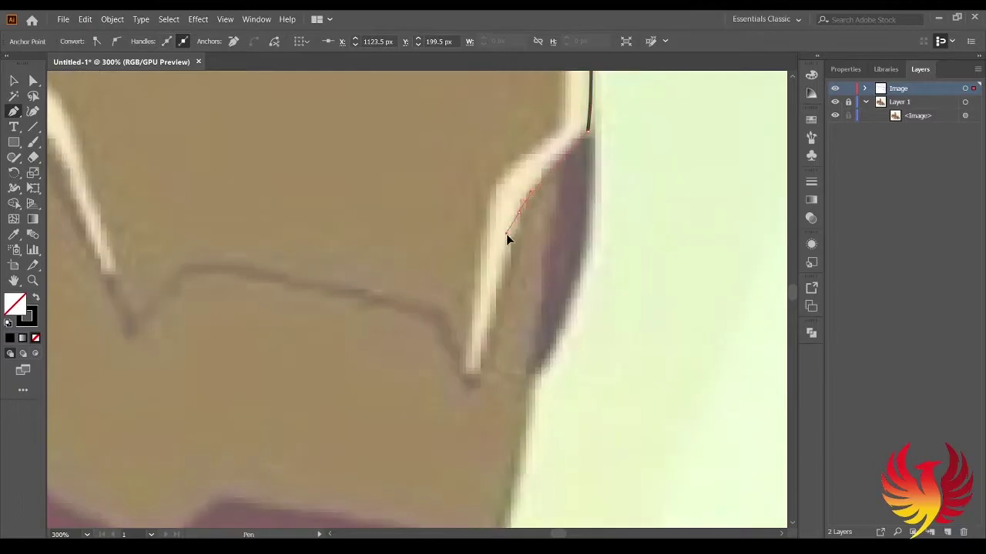
click(436, 323)
scroll(501, 339, left, 5)
scroll(563, 350, up, 2)
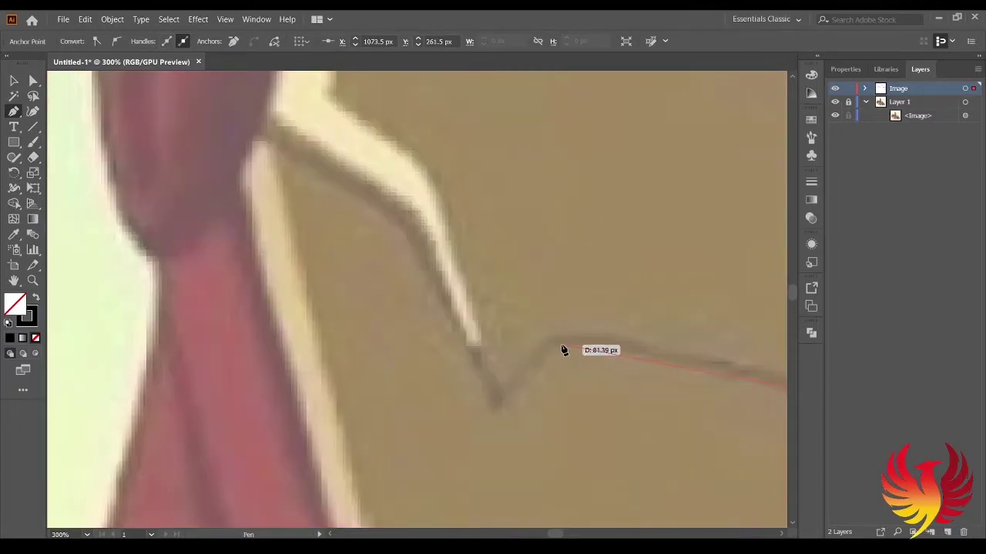
click(498, 406)
Curve the faceplate's left edge, then reshape that curve with Direct Selection.
scroll(524, 362, up, 3)
scroll(531, 323, left, 2)
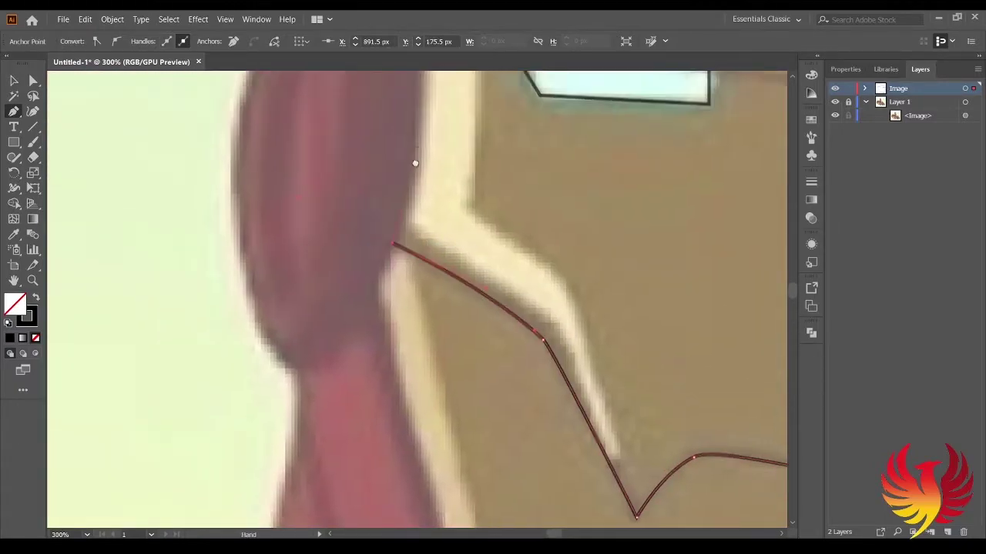
scroll(414, 160, up, 3)
drag(367, 290, 363, 223)
scroll(363, 222, up, 3)
drag(349, 265, 308, 113)
key(a)
scroll(341, 238, down, 3)
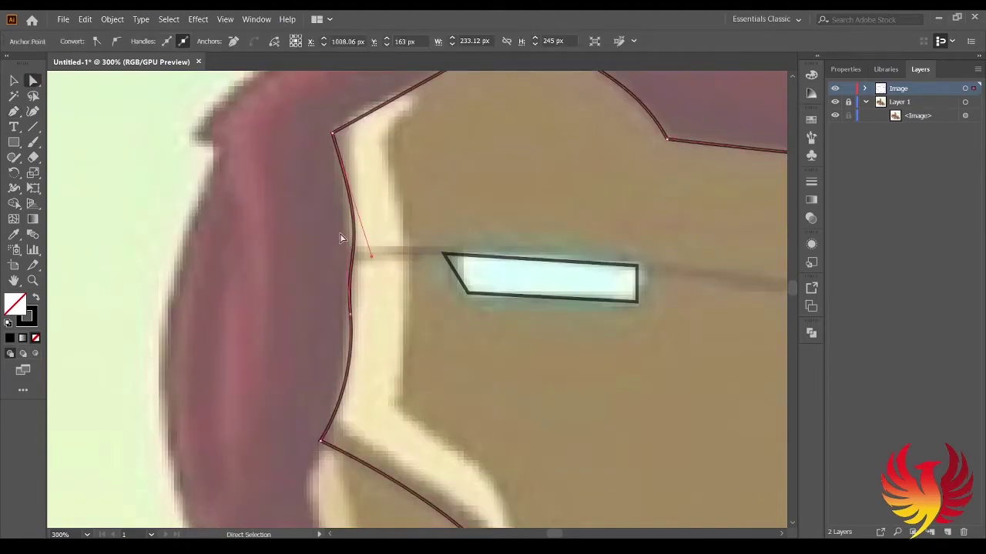
drag(374, 259, 345, 241)
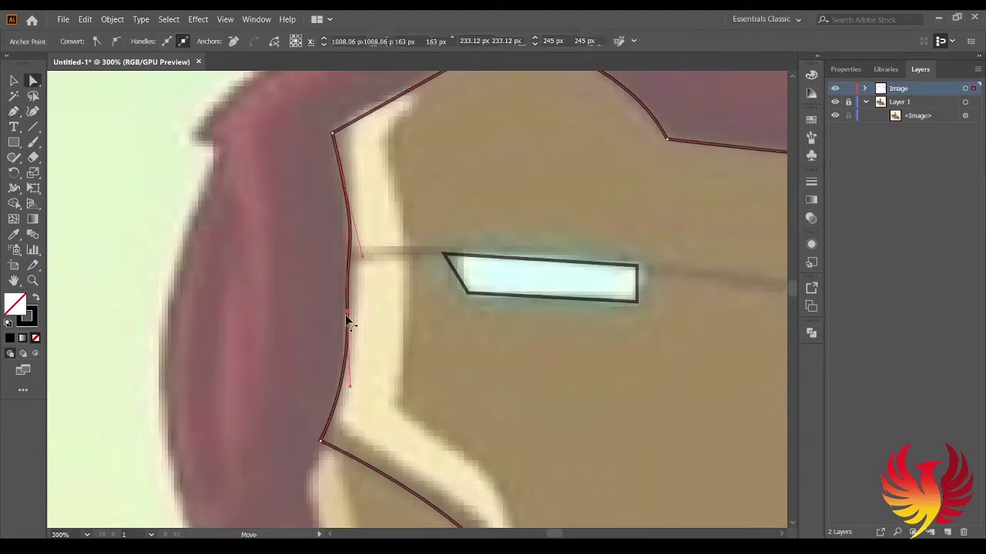
Close the faceplate path with points along the chin edge.
key(ctrl+0)
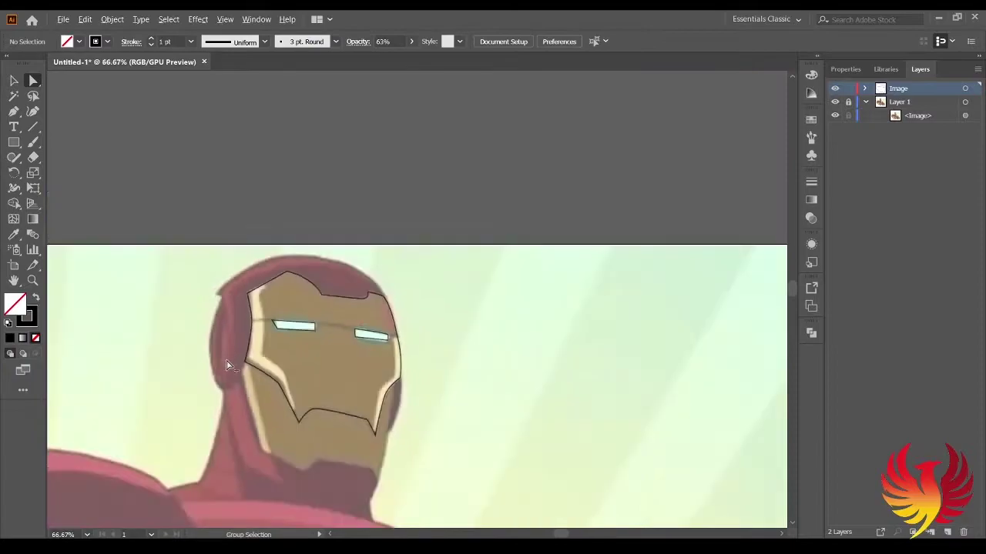
key(p)
scroll(353, 266, up, 5)
scroll(319, 348, down, 3)
scroll(344, 335, down, 3)
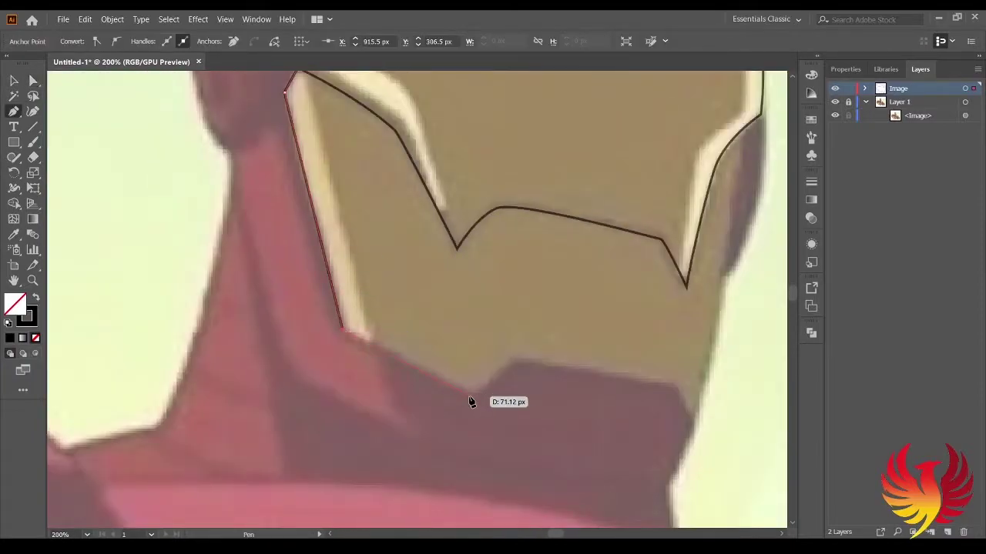
click(512, 361)
scroll(505, 382, right, 5)
click(488, 348)
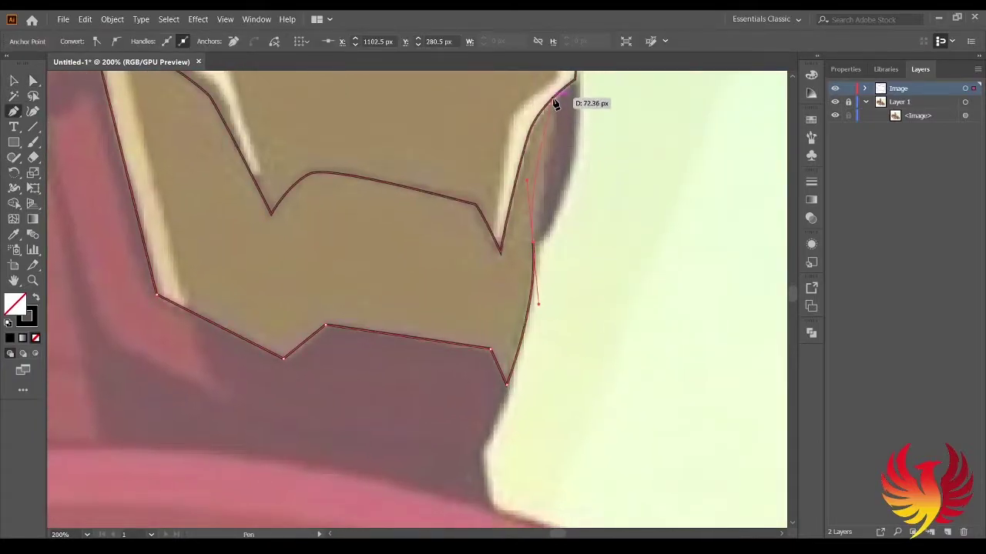
key(ctrl+equal)
Nudge an anchor on the faceplate's right edge to refine its shape.
key(a)
drag(488, 322, 495, 322)
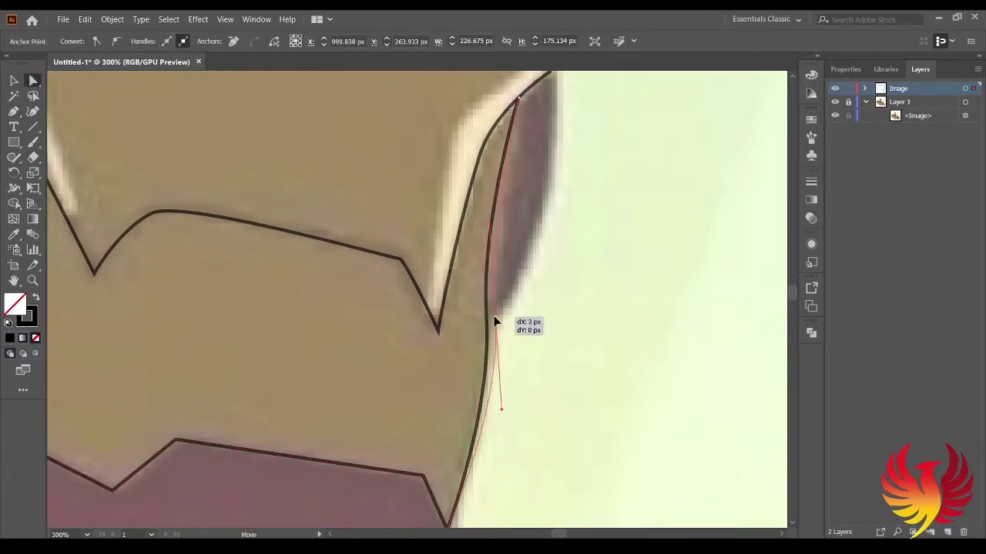
key(ctrl+0)
scroll(539, 326, up, 3)
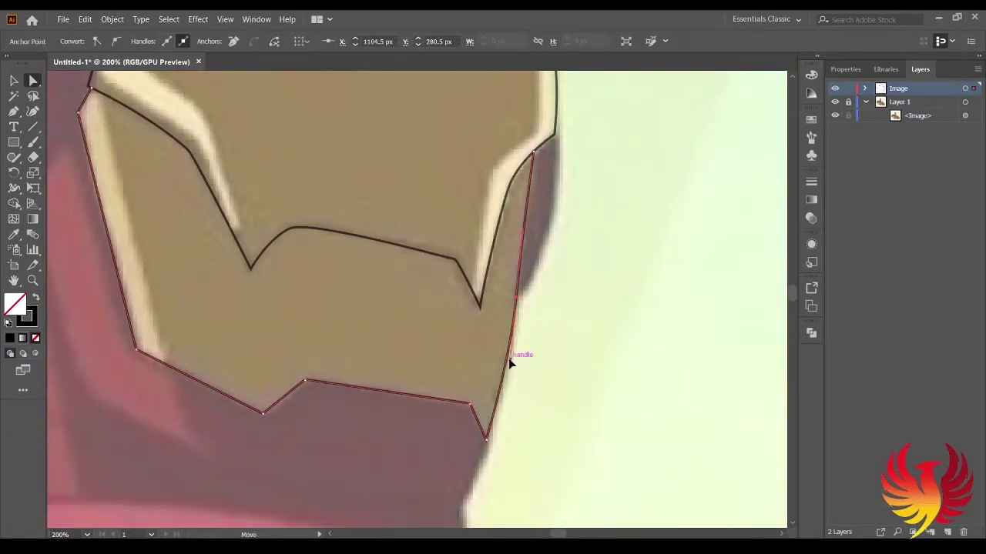
key(ctrl+0)
Draw a curved brow line across both eyes between the faceplate edges.
key(p)
scroll(319, 324, up, 2)
scroll(462, 147, up, 3)
drag(444, 273, 483, 405)
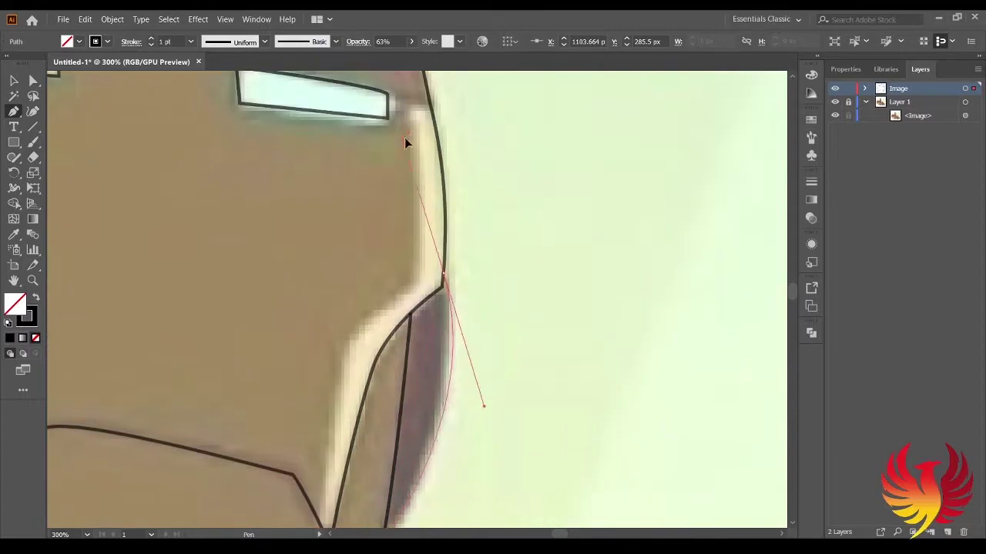
key(ctrl+0)
scroll(222, 295, up, 3)
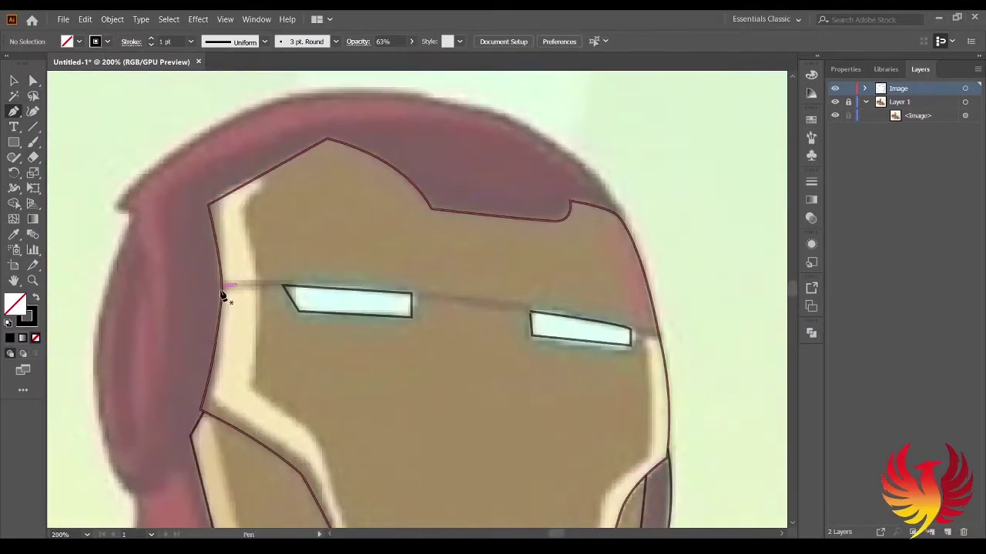
click(221, 290)
scroll(628, 319, right, 5)
drag(331, 352, 721, 413)
scroll(539, 346, left, 4)
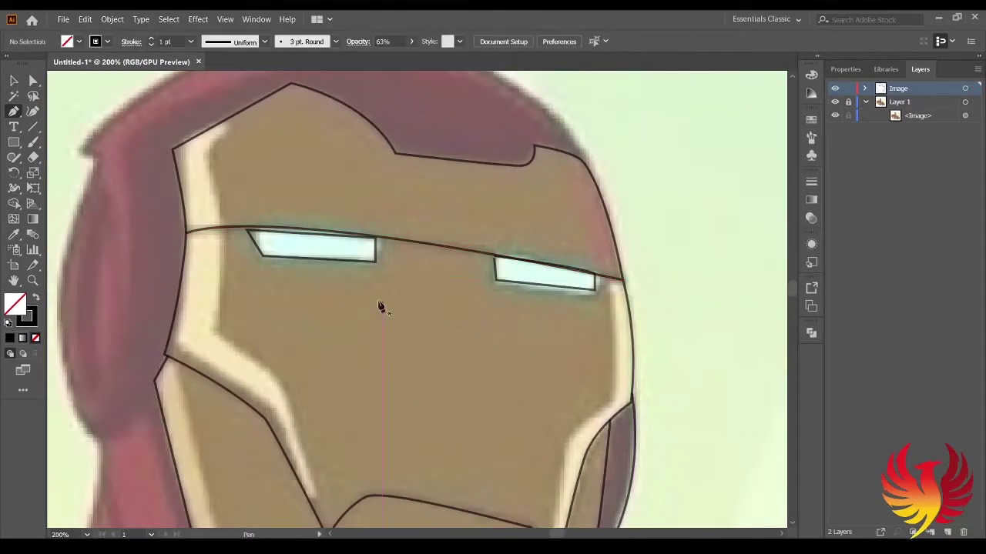
scroll(245, 193, up, 2)
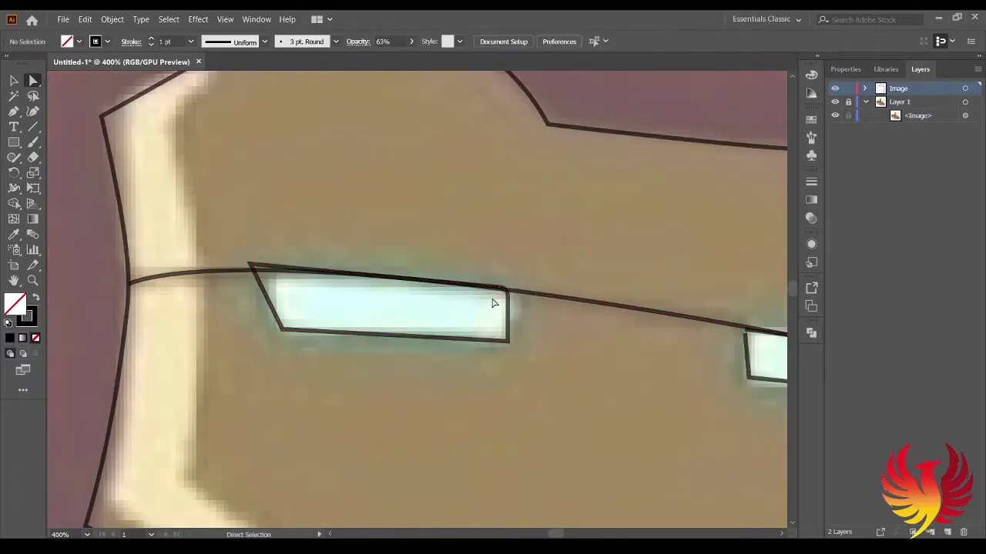
Move the left eye's top-right and top-left corners onto the brow line.
drag(493, 301, 502, 291)
scroll(501, 291, up, 3)
scroll(385, 308, left, 6)
drag(301, 302, 297, 293)
scroll(567, 319, right, 5)
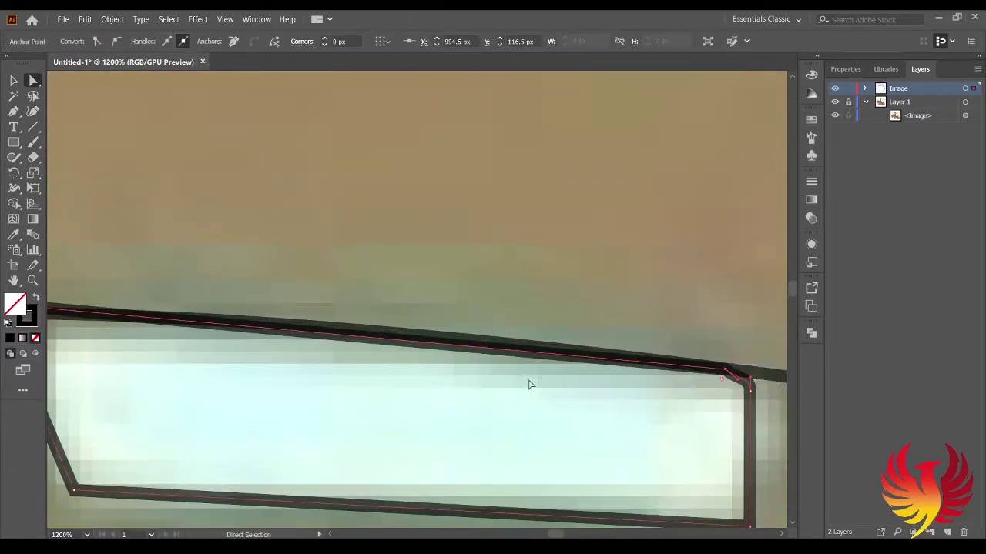
scroll(528, 385, left, 4)
drag(127, 295, 154, 299)
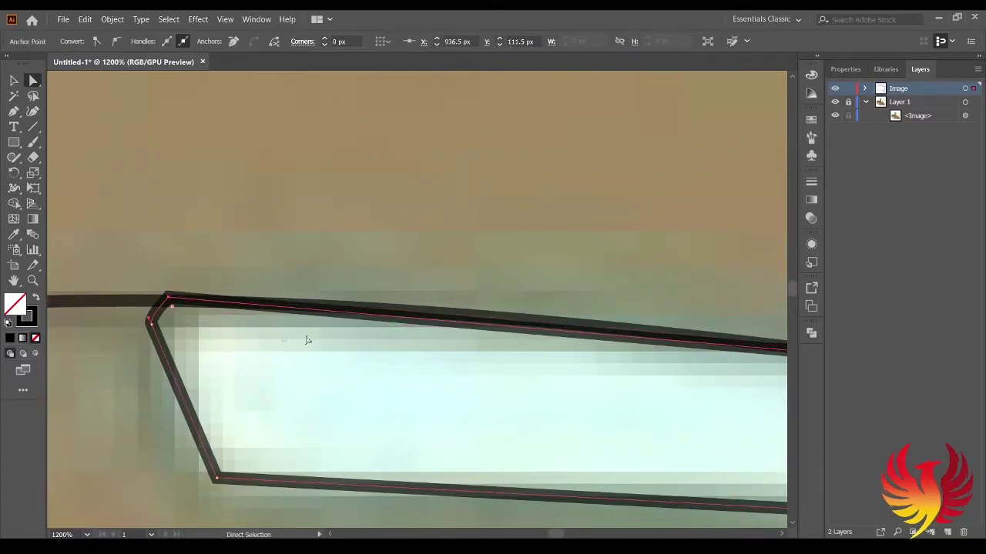
scroll(306, 339, down, 5)
scroll(308, 323, up, 5)
Check the left eye's top-left corner point, then clear the selection.
click(280, 278)
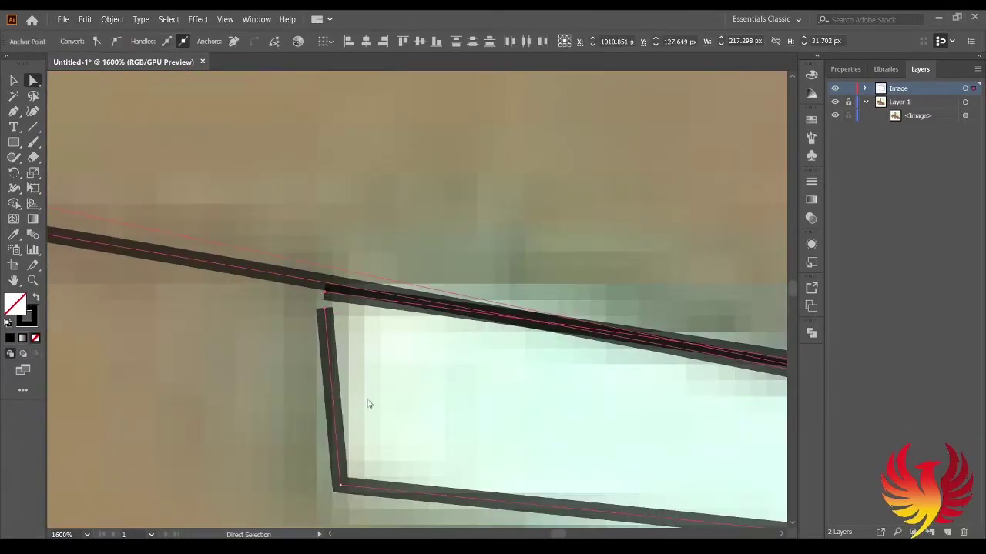
scroll(600, 300, up, 2)
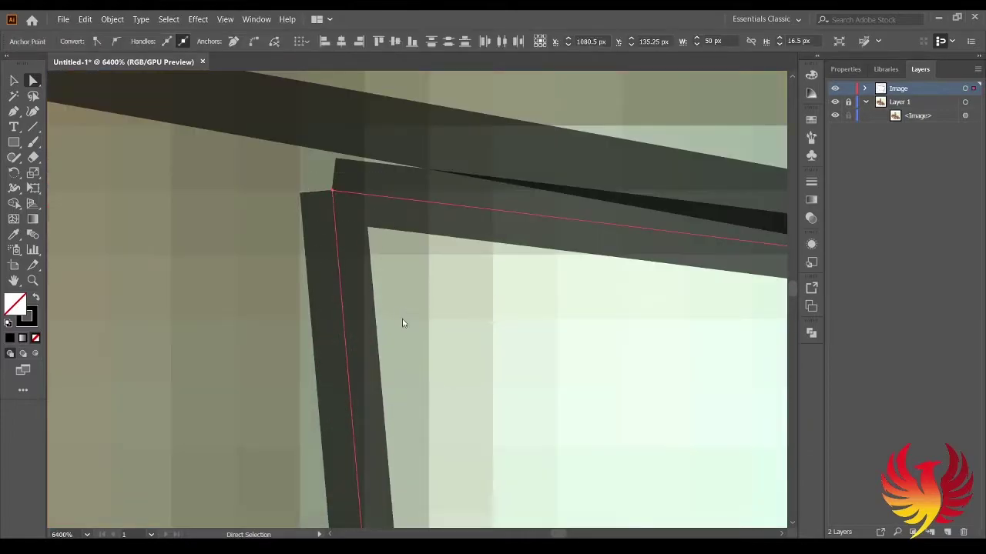
click(338, 189)
scroll(321, 308, down, 9)
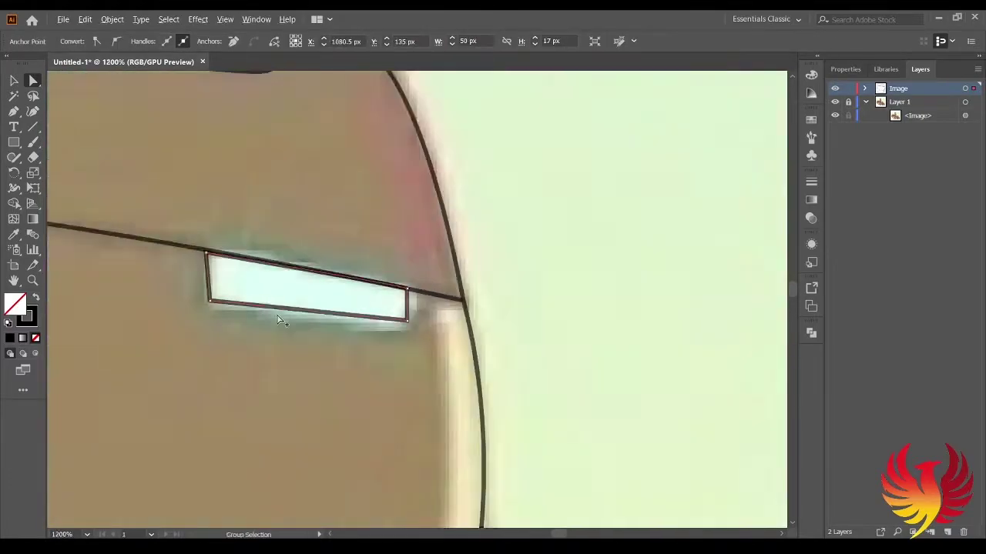
key(ctrl+shift+a)
scroll(136, 345, up, 3)
Start tracing the helmet's outer edge with the Pen tool.
key(p)
scroll(222, 193, up, 1)
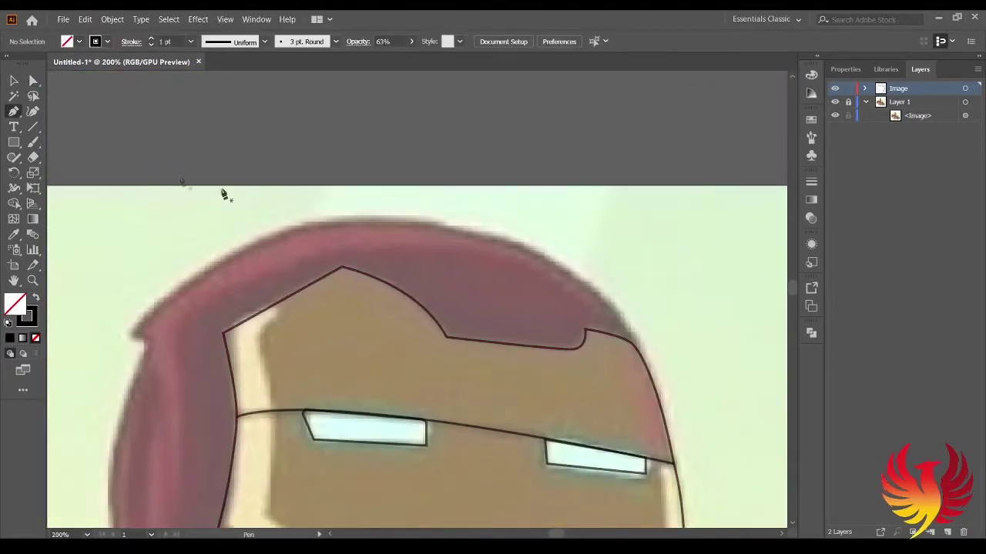
scroll(408, 282, up, 2)
drag(179, 363, 107, 473)
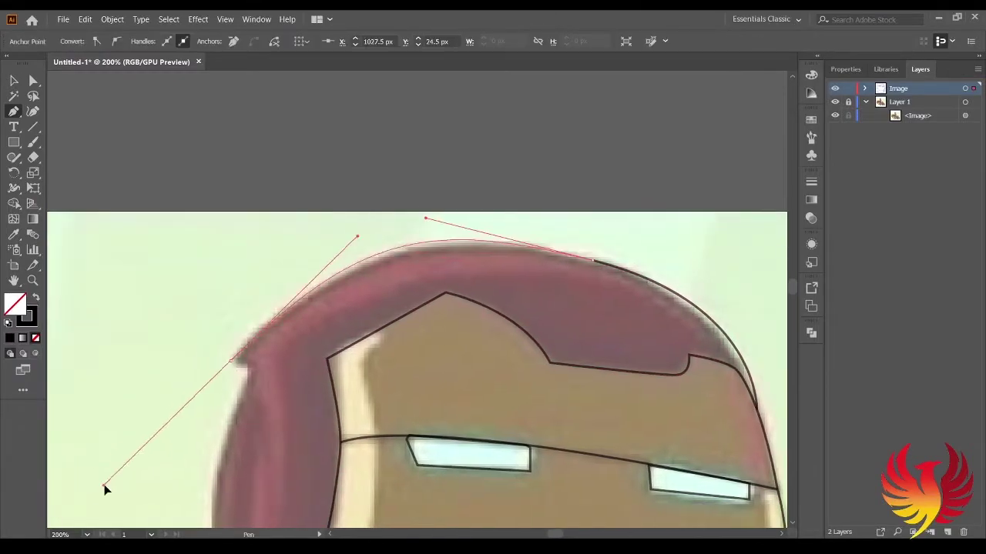
scroll(268, 379, down, 2)
scroll(308, 431, down, 2)
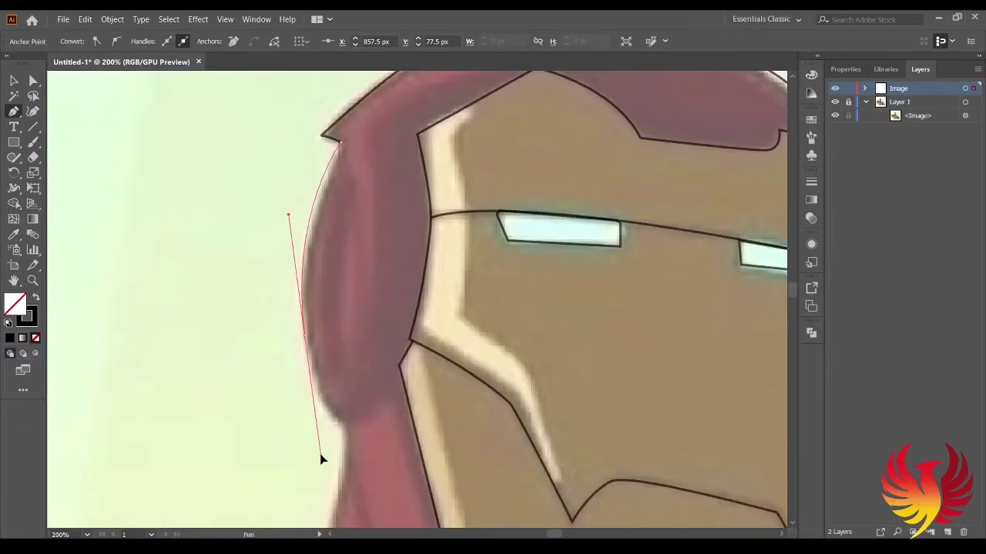
scroll(322, 457, down, 2)
scroll(337, 341, down, 2)
scroll(336, 297, down, 1)
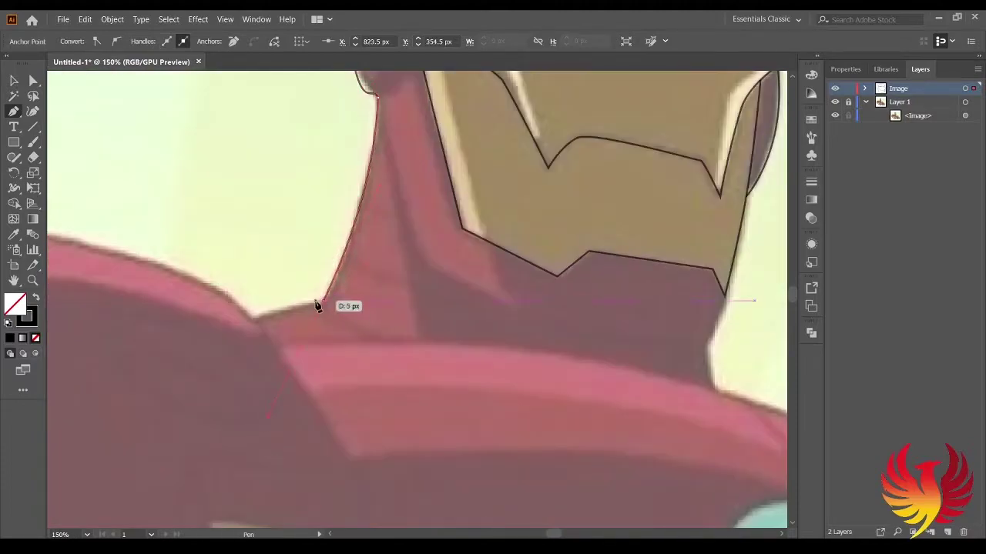
Curve the outline down the neck, around the shoulder and along the lower arm.
drag(324, 290, 227, 298)
scroll(263, 294, down, 1)
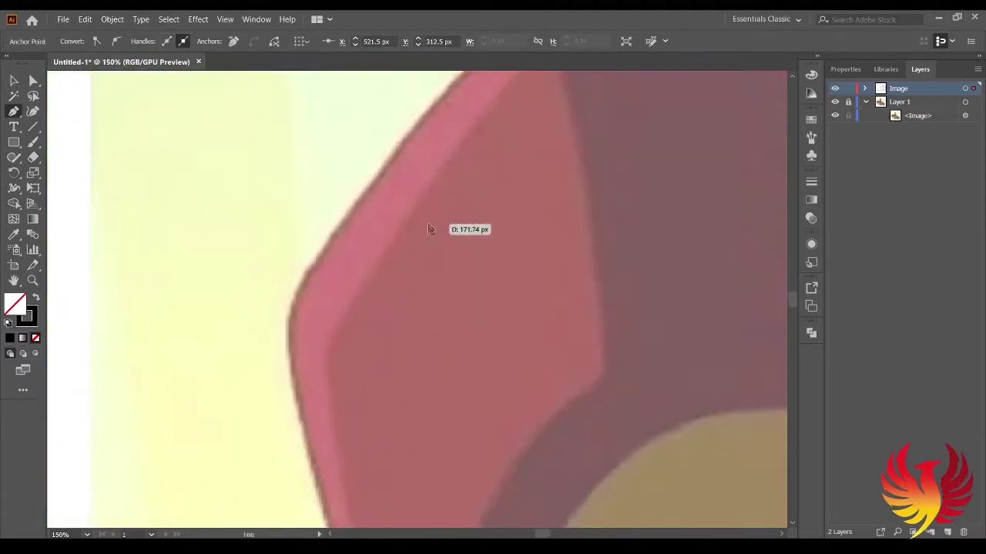
drag(323, 356, 283, 436)
scroll(326, 362, down, 3)
drag(316, 341, 359, 462)
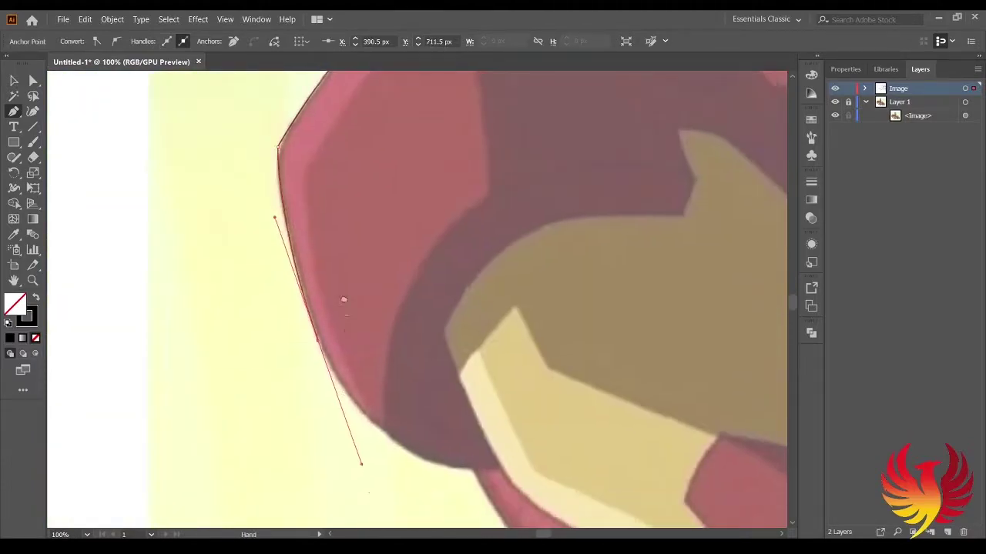
scroll(380, 220, down, 1)
scroll(362, 241, down, 1)
scroll(361, 241, up, 2)
drag(329, 334, 425, 388)
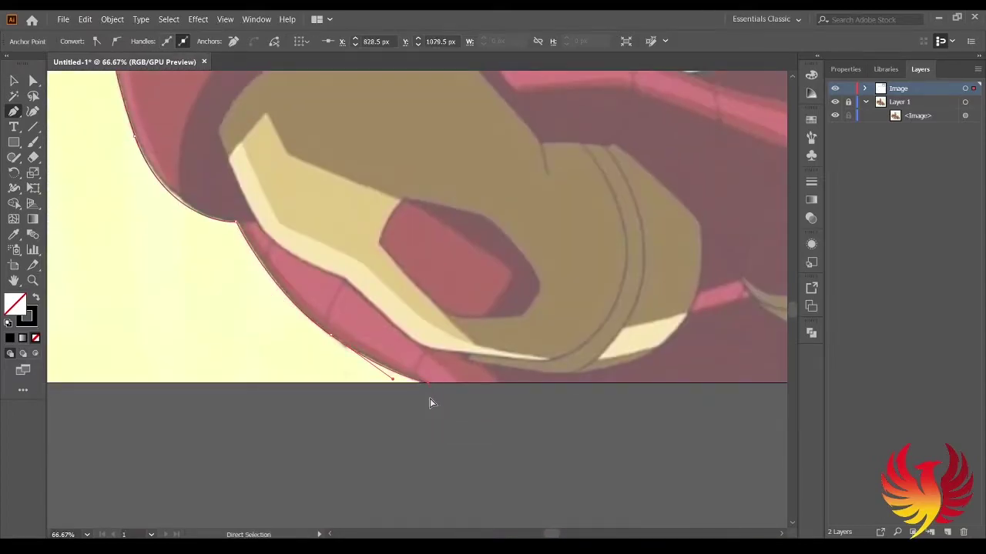
ctrl+click(430, 402)
Select the helmet outline segment with Direct Selection, viewing the shoulder curve.
key(v)
drag(226, 285, 314, 373)
scroll(318, 409, up, 1)
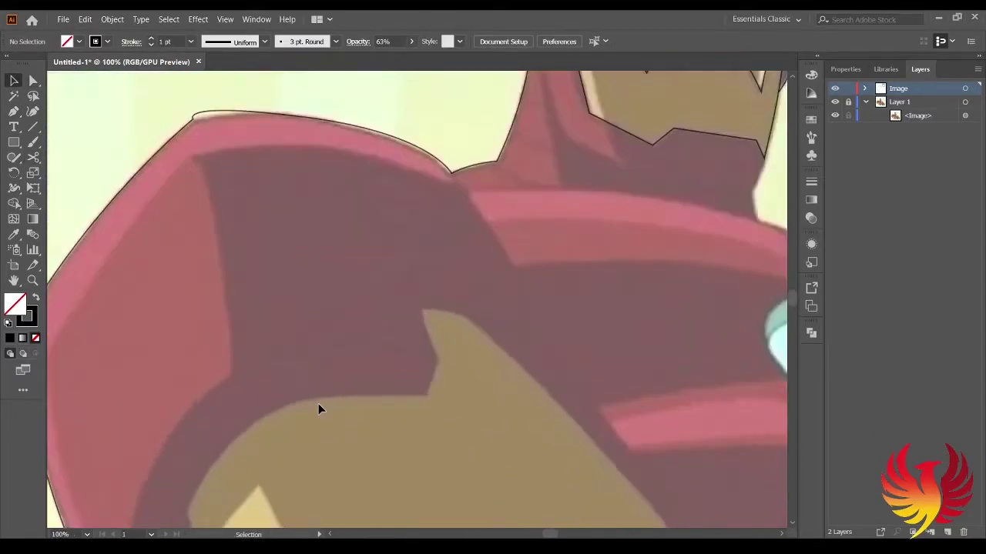
scroll(319, 409, up, 3)
scroll(292, 378, up, 1)
key(a)
click(330, 293)
scroll(197, 246, up, 2)
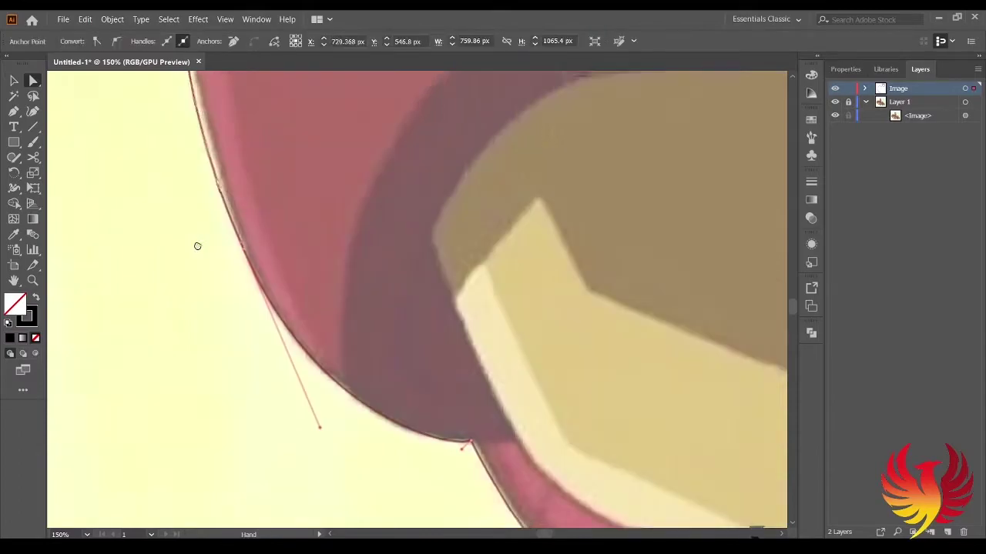
drag(197, 246, 122, 105)
scroll(233, 231, up, 1)
drag(233, 231, 332, 359)
click(169, 419)
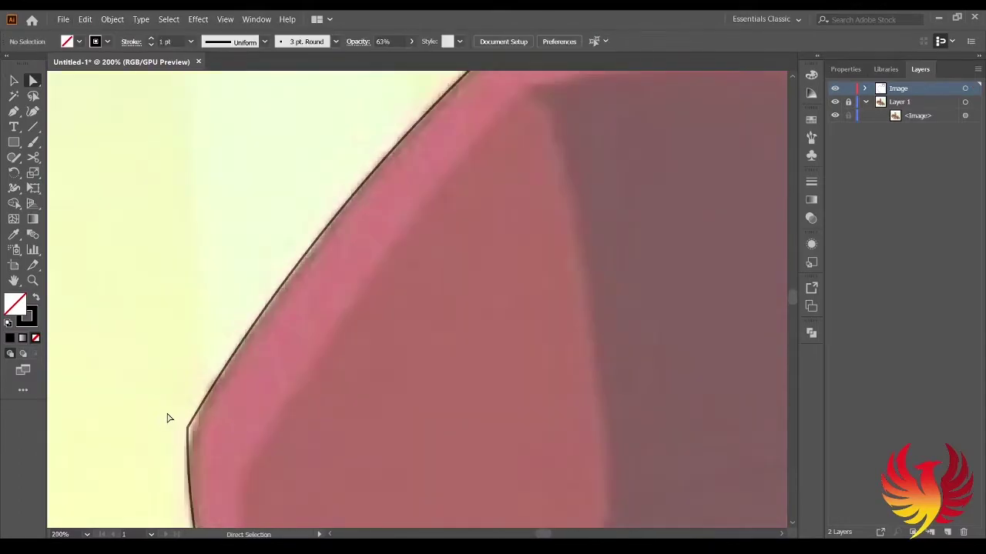
Bend the outline's curve to follow the red armour edge, then deselect.
scroll(239, 206, down, 5)
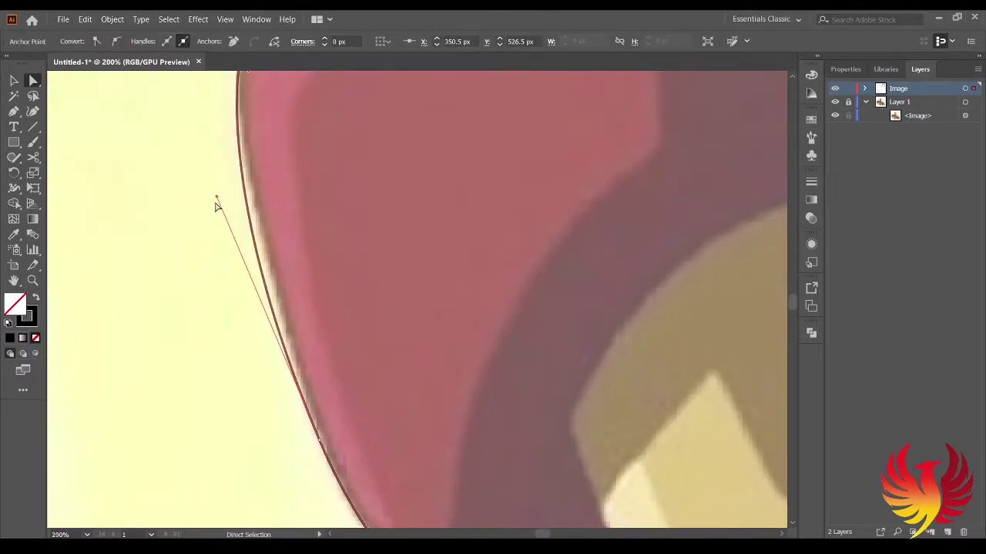
drag(237, 199, 231, 194)
scroll(186, 445, down, 3)
scroll(186, 445, up, 3)
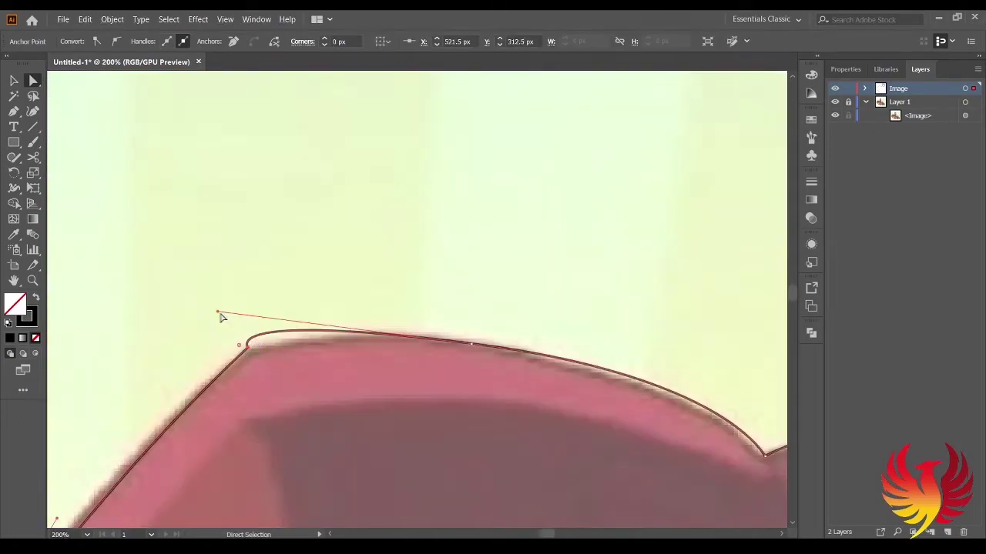
scroll(270, 328, right, 5)
scroll(305, 322, down, 1)
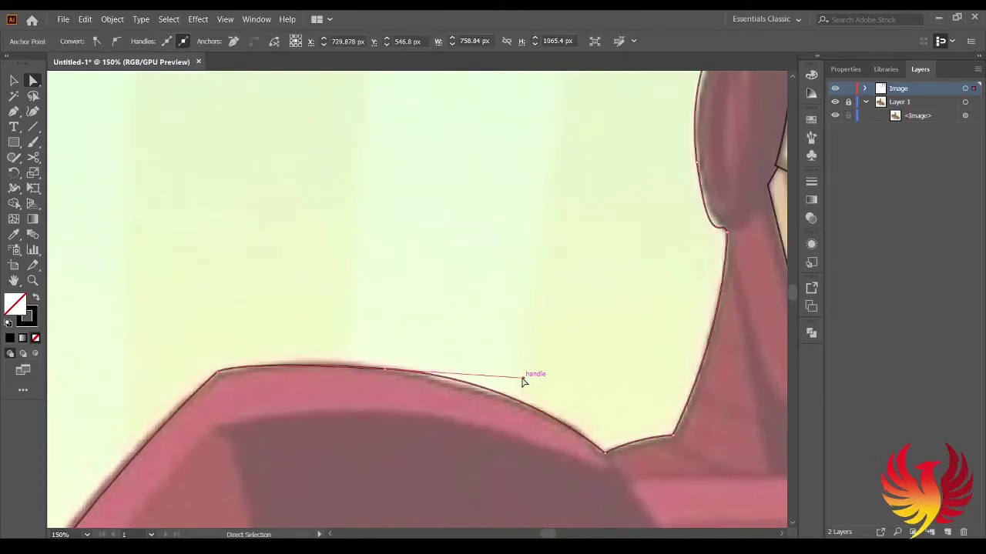
scroll(528, 347, up, 5)
scroll(244, 460, up, 1)
scroll(243, 460, down, 1)
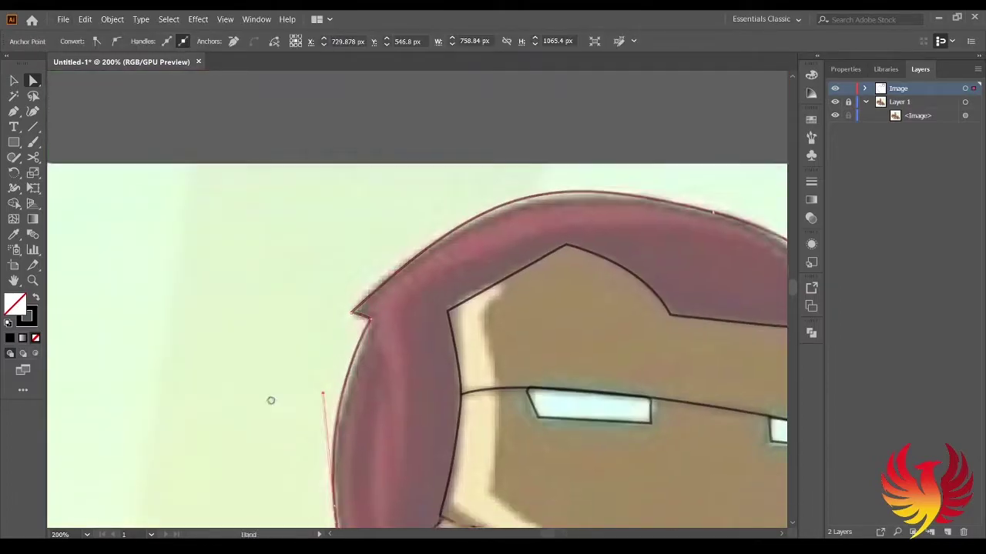
scroll(271, 398, down, 1)
scroll(686, 356, up, 2)
click(151, 426)
Trace a new outline from the helmet's lower edge down the neck to the shoulder top.
key(ctrl+0)
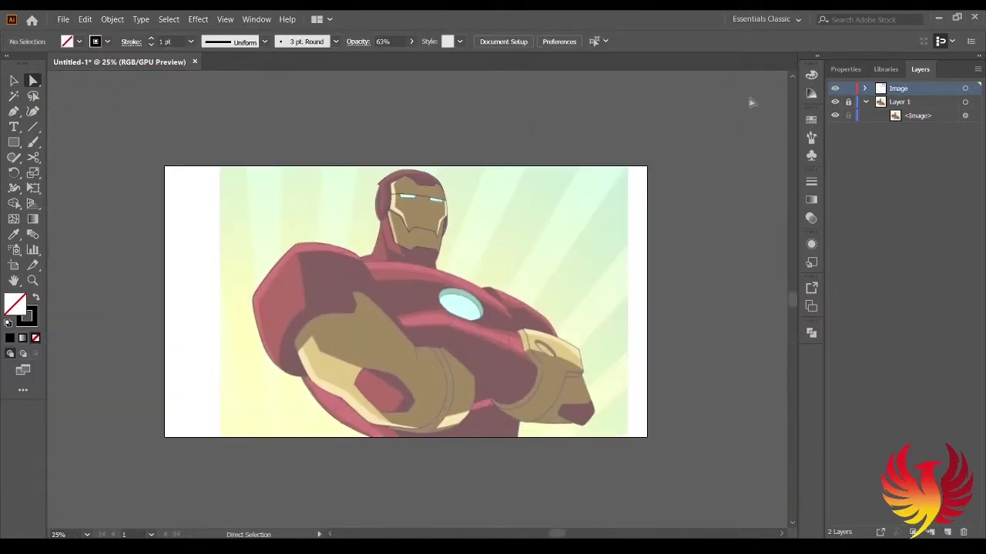
scroll(178, 241, up, 5)
scroll(214, 429, up, 1)
scroll(213, 429, up, 2)
key(p)
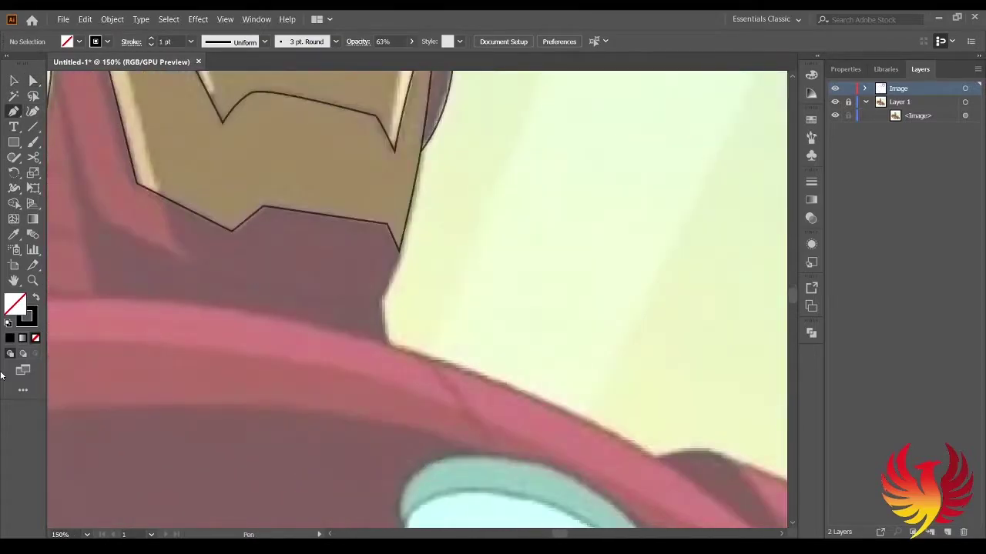
click(401, 257)
click(380, 305)
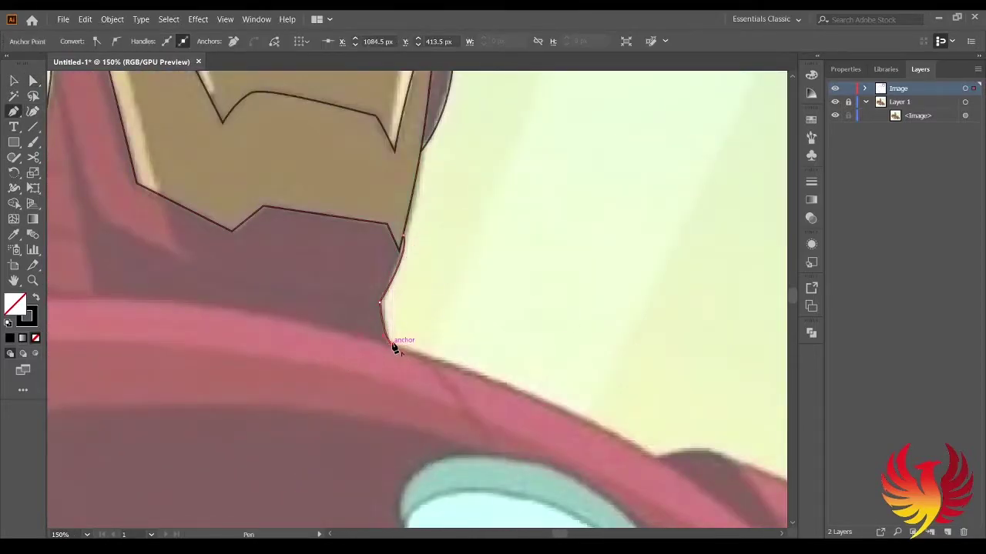
drag(393, 346, 166, 189)
drag(427, 300, 487, 354)
Continue the outline around the shoulder's outer edge and along the gauntlet to its lower corner.
scroll(392, 249, down, 3)
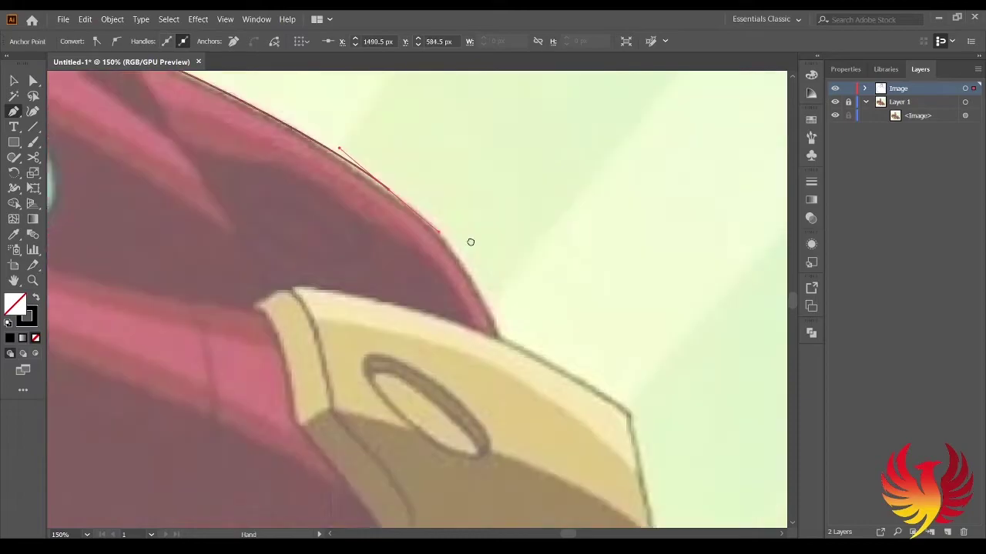
click(464, 325)
drag(454, 287, 481, 350)
scroll(456, 293, down, 3)
scroll(440, 331, down, 3)
click(429, 333)
scroll(433, 337, down, 3)
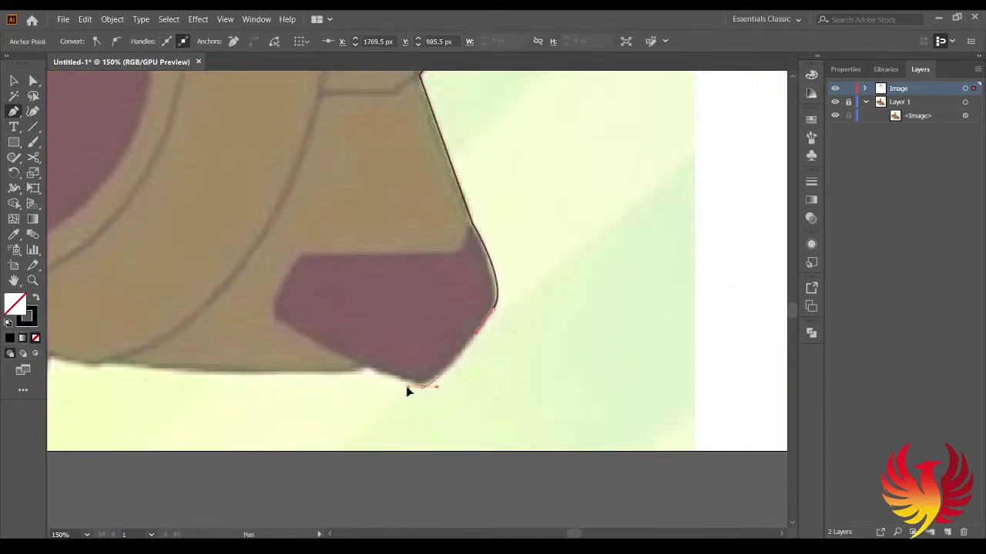
click(367, 370)
scroll(418, 305, down, 3)
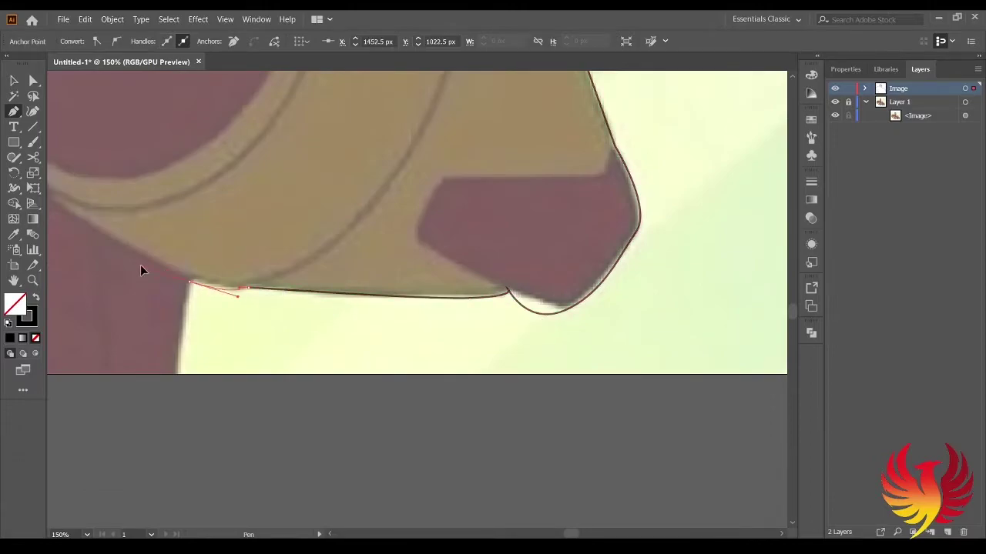
ctrl+click(179, 379)
Reshape the curve under the gauntlet's red patch and its notch anchor with Direct Selection.
key(a)
scroll(245, 293, up, 2)
scroll(462, 308, right, 3)
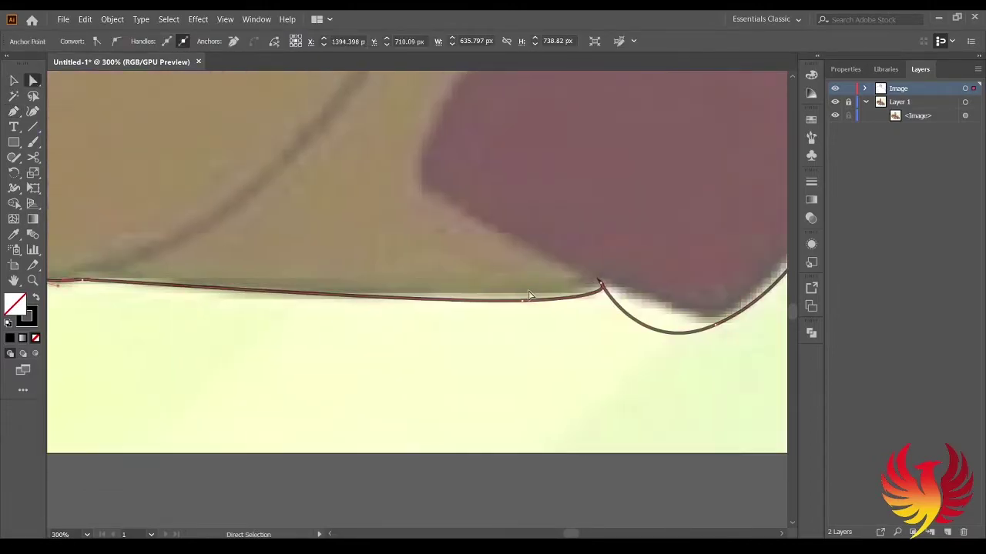
scroll(606, 315, right, 3)
drag(520, 345, 651, 331)
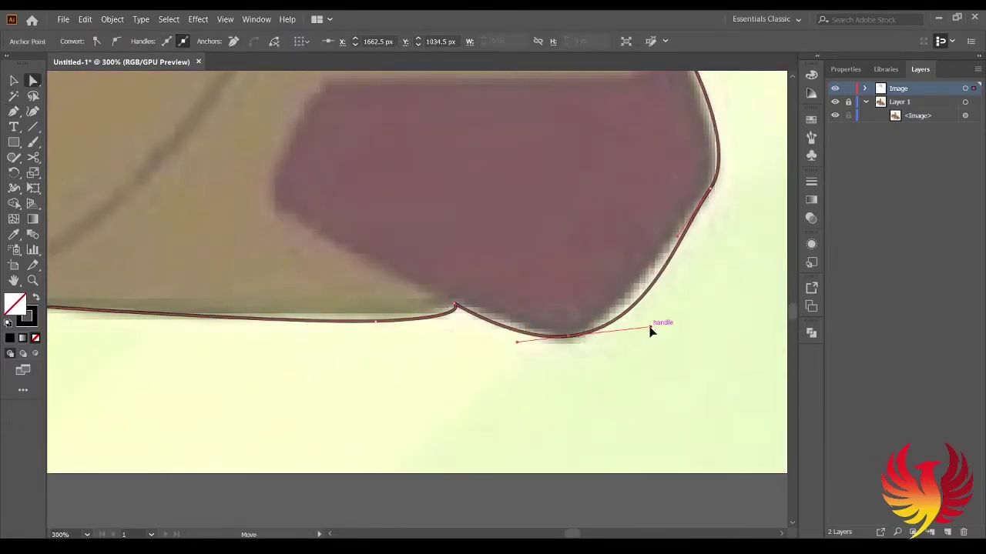
drag(457, 309, 462, 310)
click(462, 310)
Smooth out the kink on the shoulder's top edge.
key(ctrl+minus)
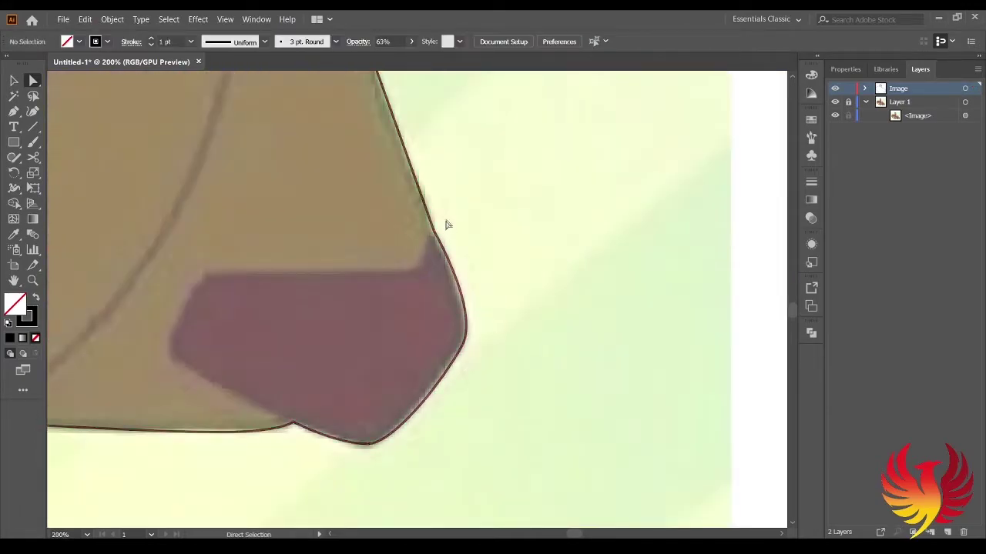
scroll(445, 224, down, 5)
scroll(339, 158, up, 2)
drag(352, 285, 433, 346)
scroll(433, 346, right, 3)
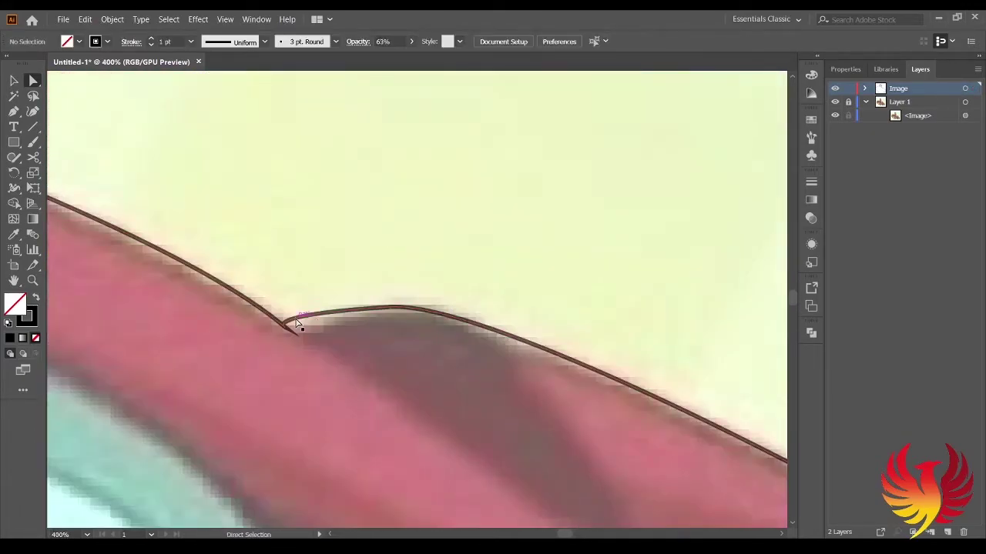
click(297, 324)
Trace a closed curved outline around the red opening in the gauntlet.
key(ctrl+0)
key(ctrl+1)
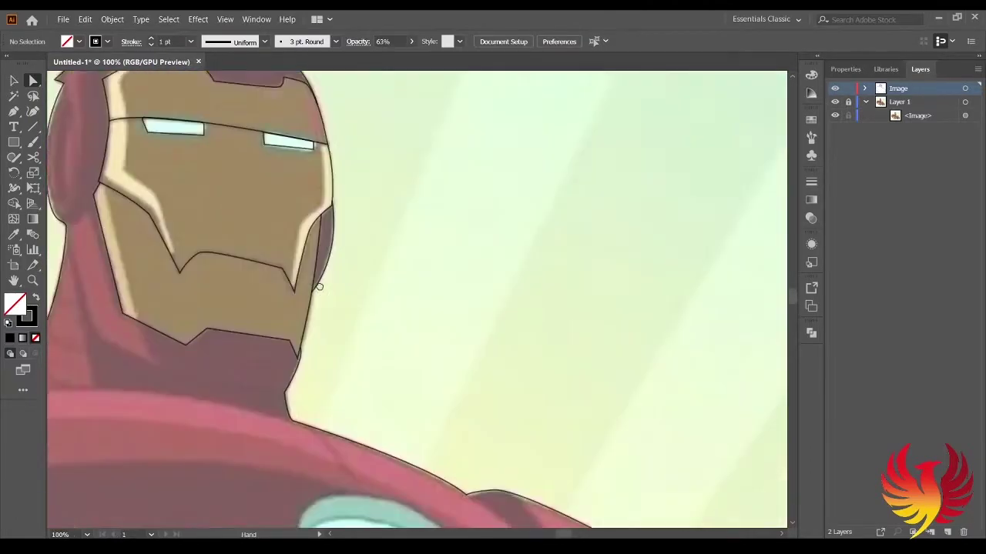
drag(319, 287, 462, 324)
scroll(462, 324, down, 5)
key(ctrl+plus)
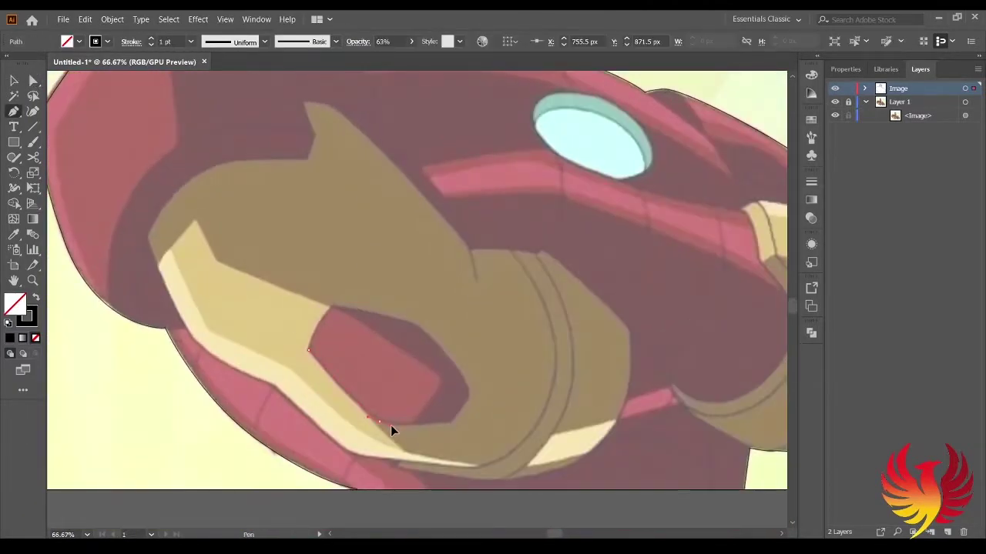
drag(456, 417, 470, 394)
click(315, 347)
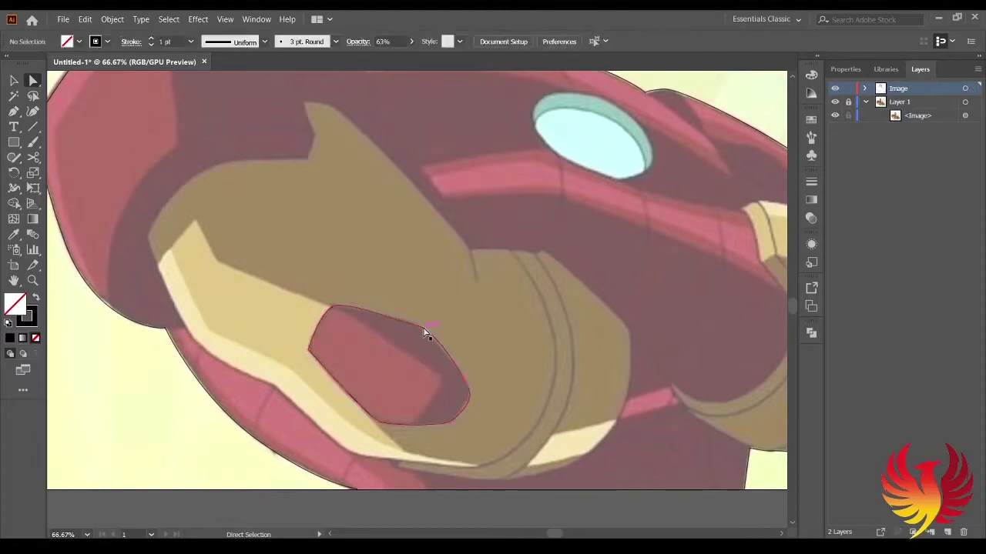
Trace a closed outline of the gauntlet's red patch, starting from its bottom notch.
key(ctrl+plus)
key(ctrl+plus)
key(a)
click(516, 316)
click(466, 302)
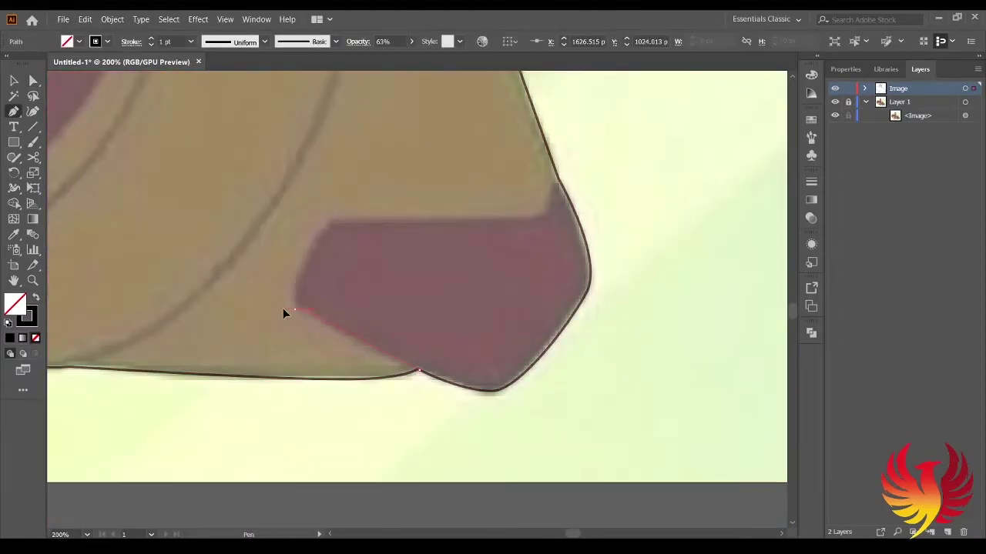
click(540, 176)
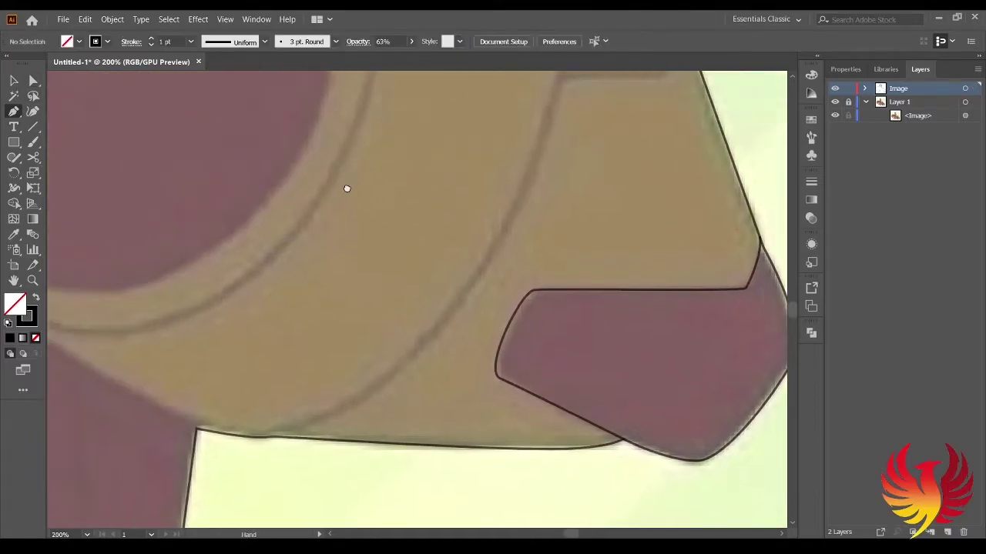
scroll(446, 207, up, 5)
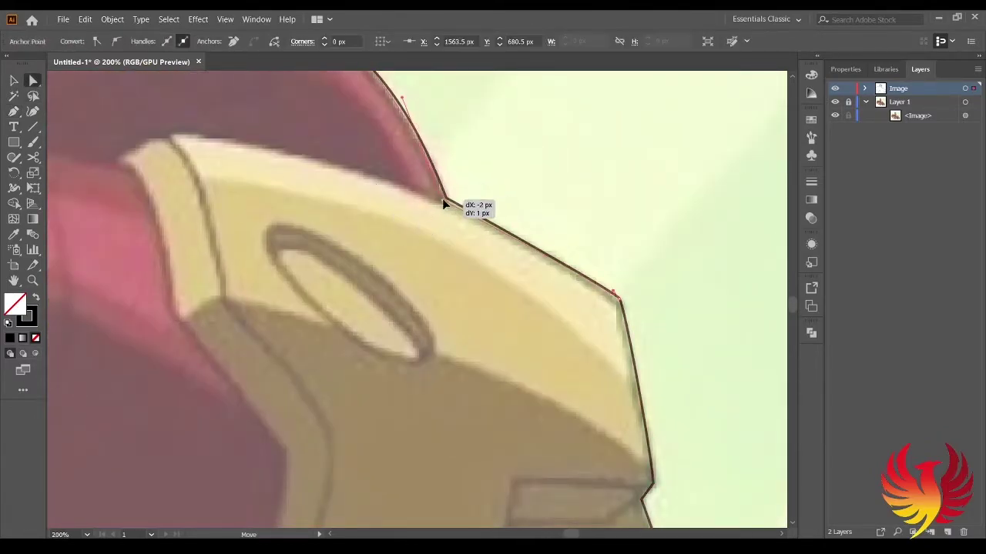
Extend the outline along the gold plate's top edge to a sharp corner.
scroll(308, 254, up, 3)
click(500, 362)
click(221, 294)
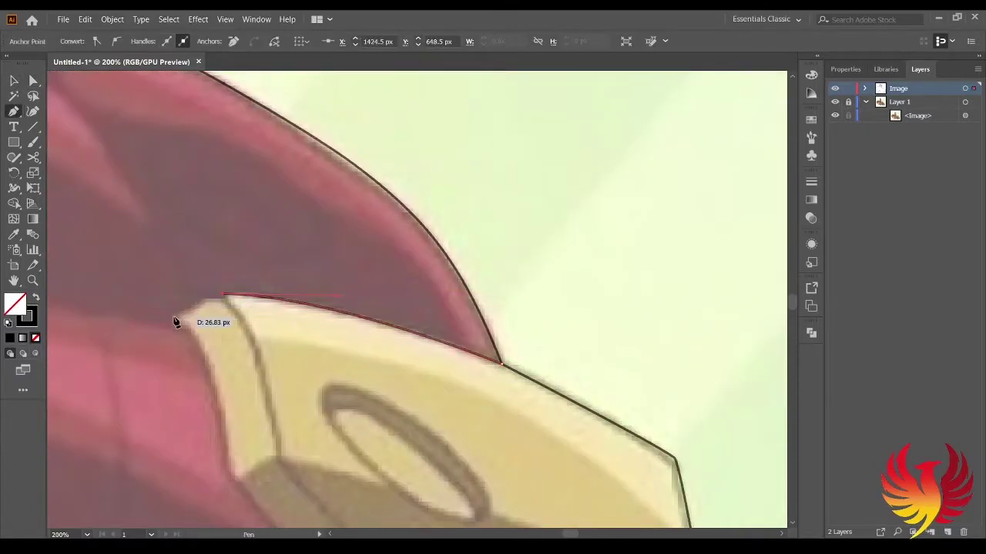
click(172, 317)
scroll(326, 486, down, 2)
scroll(326, 485, left, 2)
click(318, 365)
scroll(321, 267, down, 2)
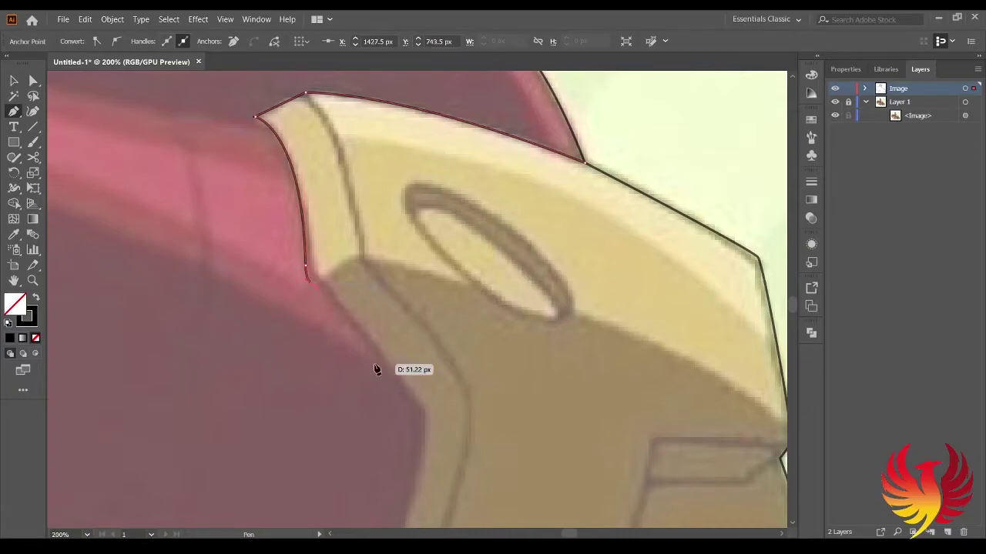
scroll(376, 370, down, 4)
Curve the outline along the gauntlet's inner arc and finish the path.
key(ctrl+minus)
scroll(416, 308, left, 3)
click(529, 299)
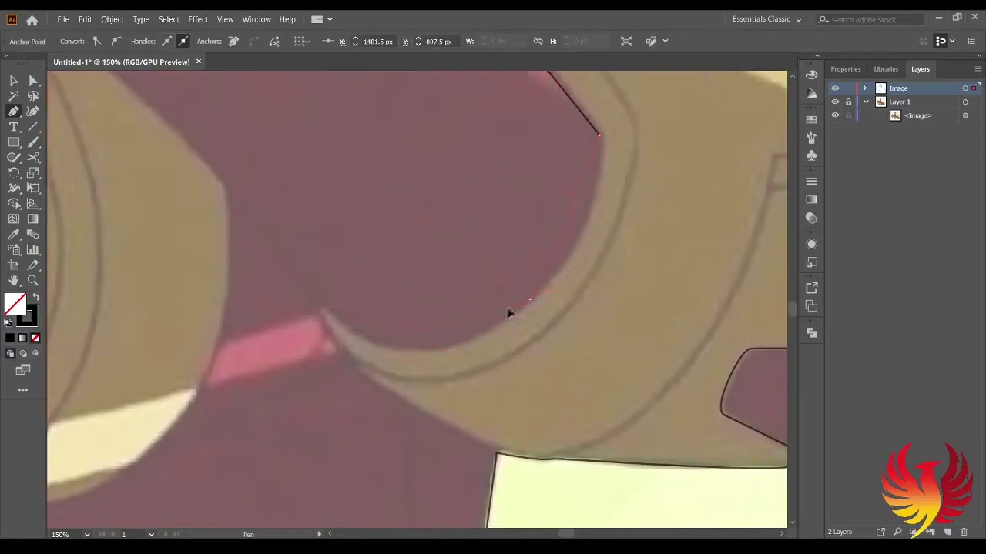
drag(342, 321, 346, 325)
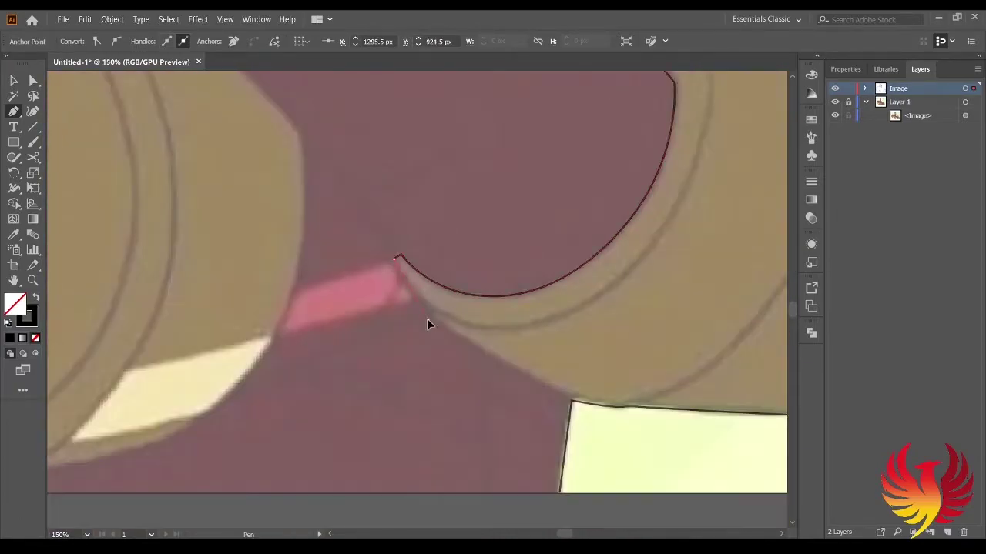
scroll(394, 261, down, 3)
key(a)
Continue the arc outline to the corner of the small gauntlet plate.
scroll(407, 385, up, 2)
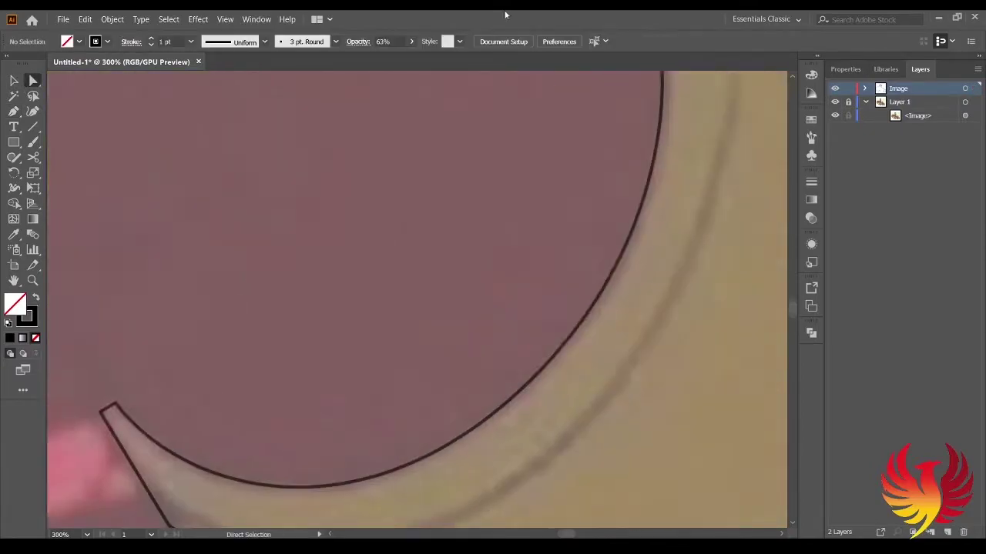
scroll(270, 400, down, 5)
alt+click(308, 318)
key(p)
scroll(308, 318, down, 5)
scroll(411, 440, up, 4)
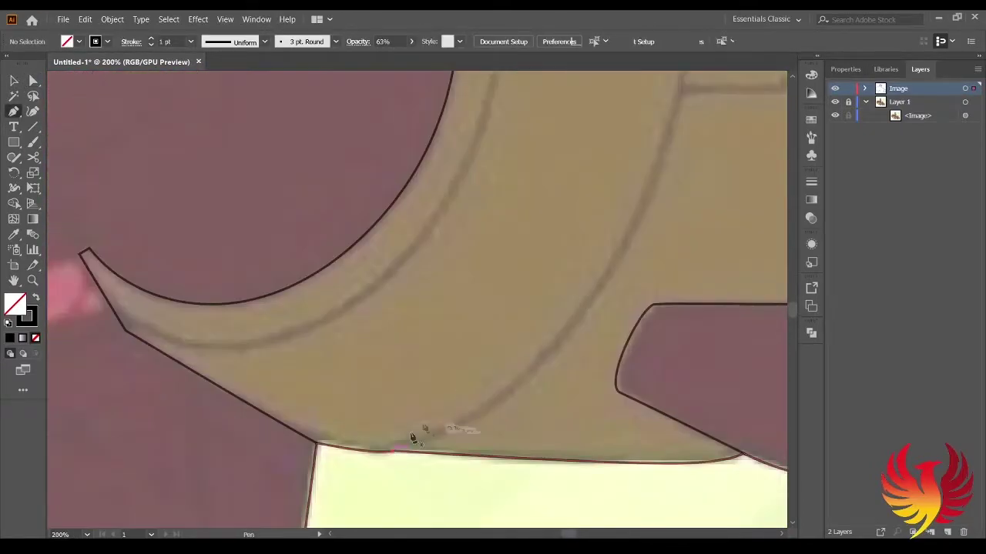
scroll(562, 143, down, 4)
scroll(540, 226, up, 3)
scroll(536, 334, up, 2)
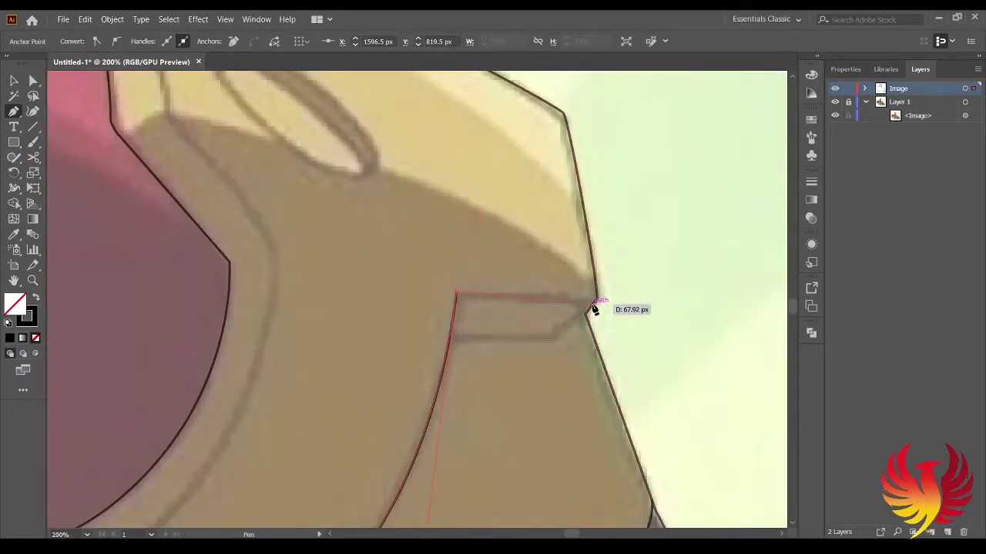
click(555, 343)
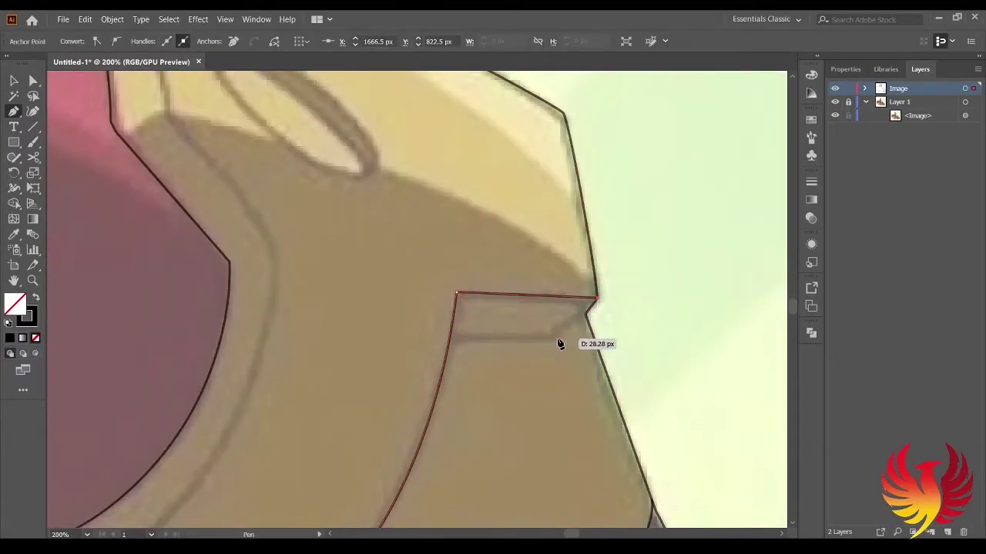
Move the lower line's endpoint onto the plate's vertical edge.
key(a)
scroll(529, 337, up, 4)
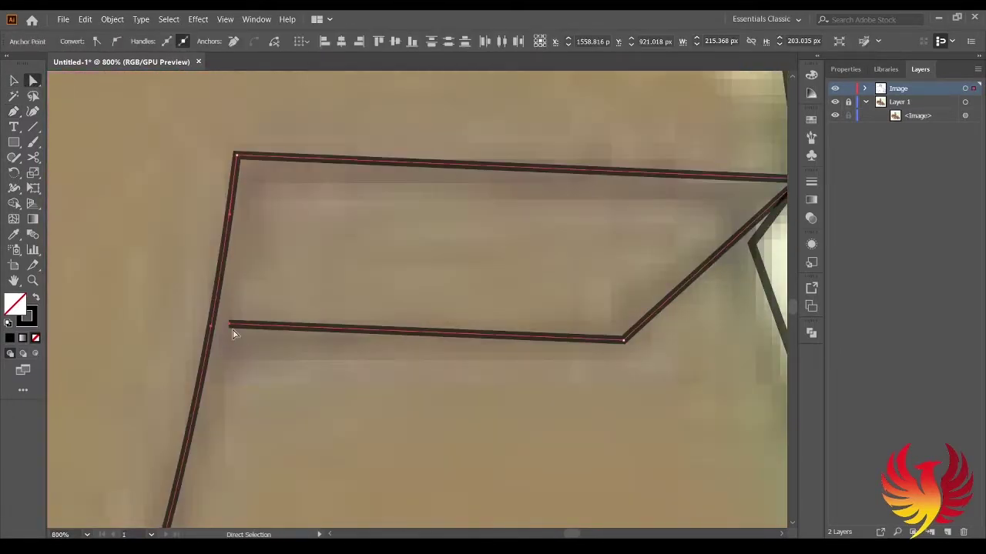
drag(229, 324, 213, 327)
click(149, 259)
Trace a curved outline from the helmet edge down the side plate to its crescent tip.
scroll(150, 259, down, 3)
scroll(149, 259, down, 2)
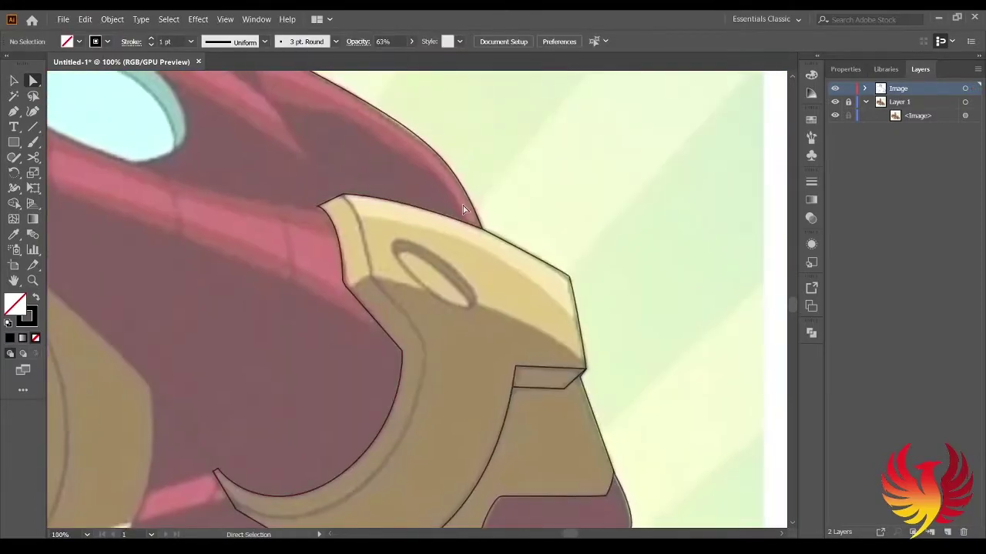
scroll(485, 172, down, 2)
key(p)
click(257, 139)
drag(302, 262, 322, 389)
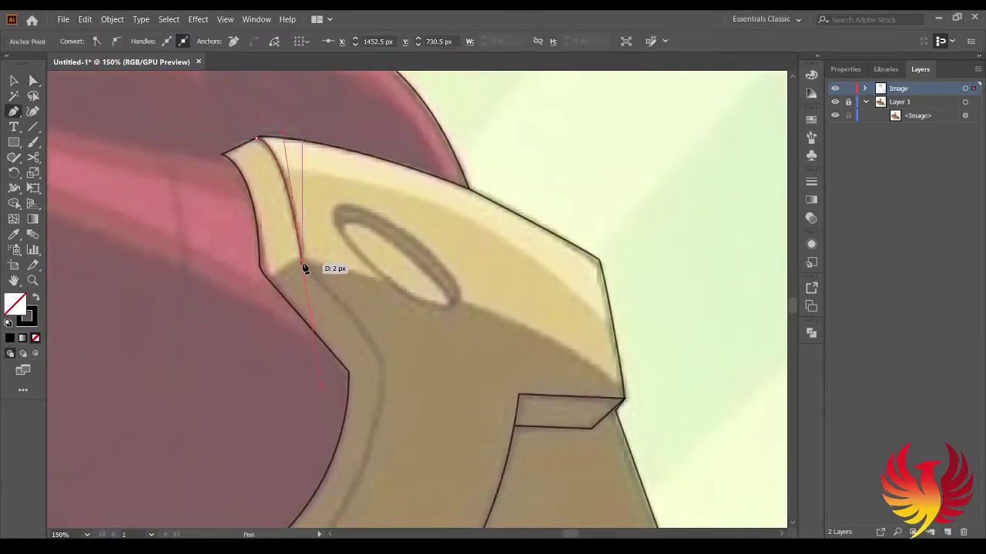
scroll(399, 403, down, 3)
drag(165, 428, 125, 358)
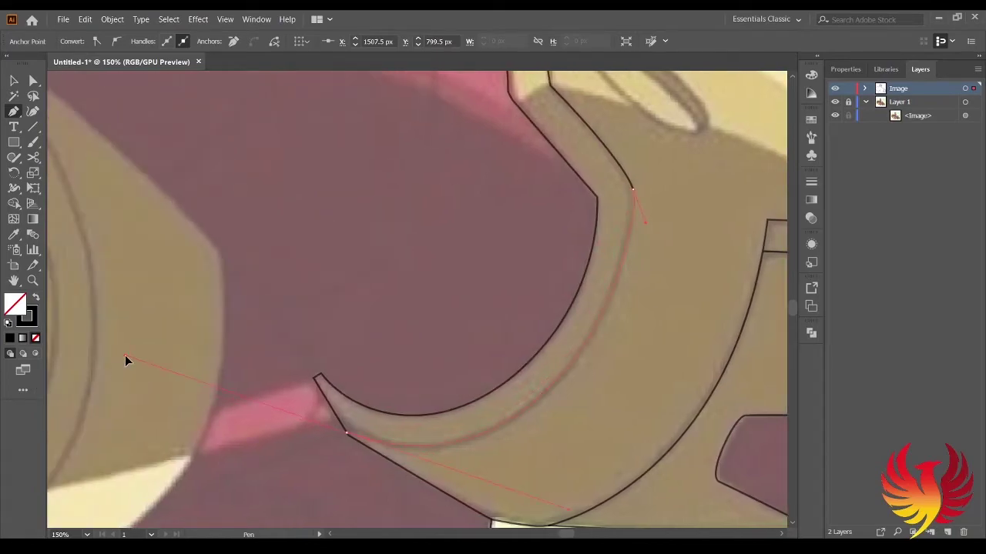
scroll(432, 271, up, 2)
Nudge an anchor to fit the plate edge and begin tracing the oval recess.
key(a)
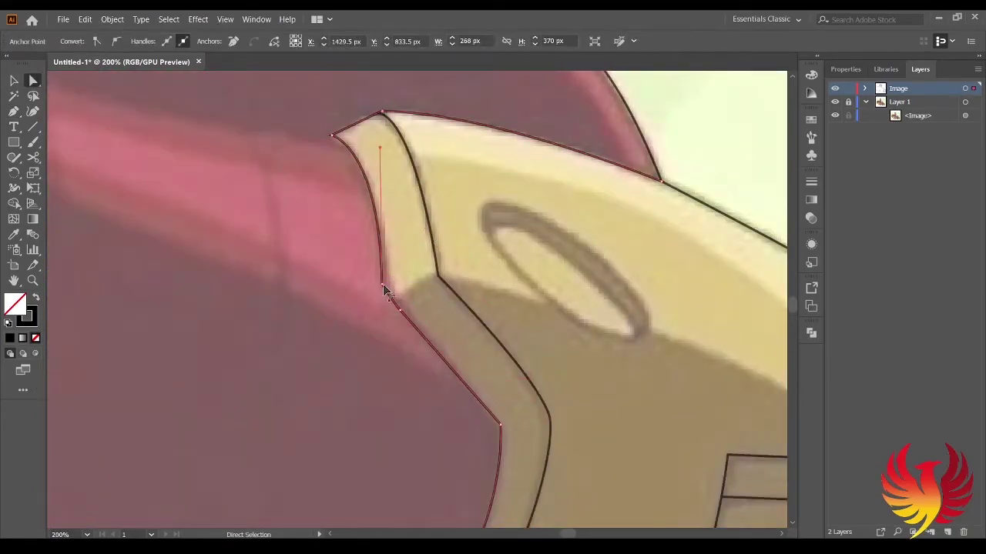
mouse_move(382, 284)
mouse_down()
mouse_move(389, 294)
mouse_move(302, 328)
mouse_move(301, 316)
mouse_up()
key(p)
scroll(341, 285, down, 3)
scroll(341, 285, up, 2)
click(439, 360)
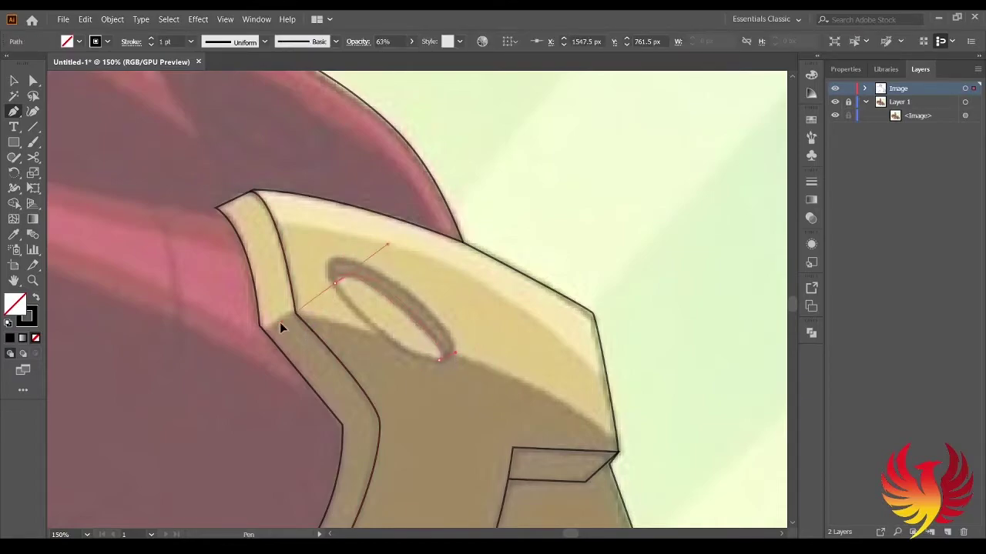
Close the oval around the hole and refine its curves to match.
drag(439, 359, 441, 363)
scroll(331, 308, up, 5)
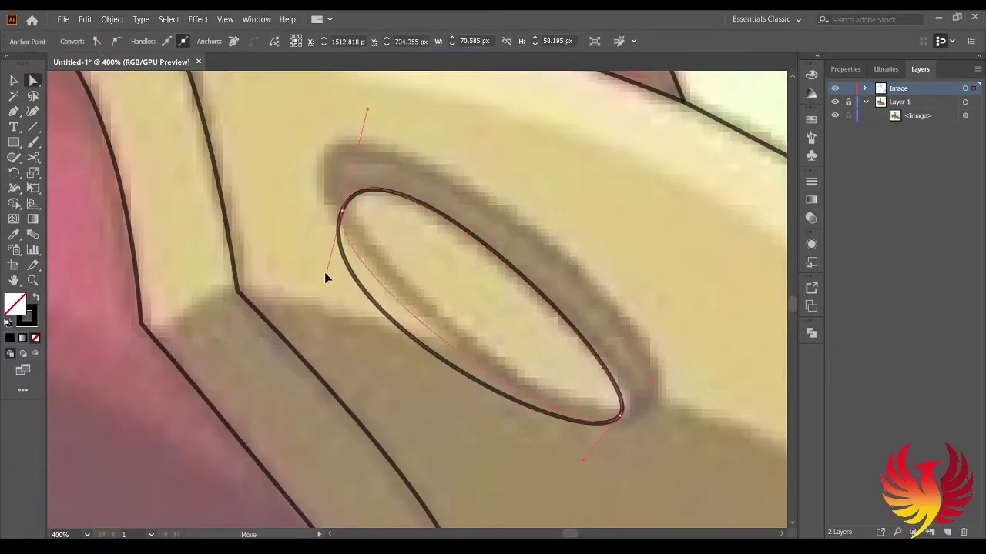
drag(325, 277, 334, 246)
drag(651, 381, 662, 371)
key(ctrl+shift+a)
Trace the shadowed rim around the hole and fine-tune its anchors.
key(p)
scroll(709, 286, down, 3)
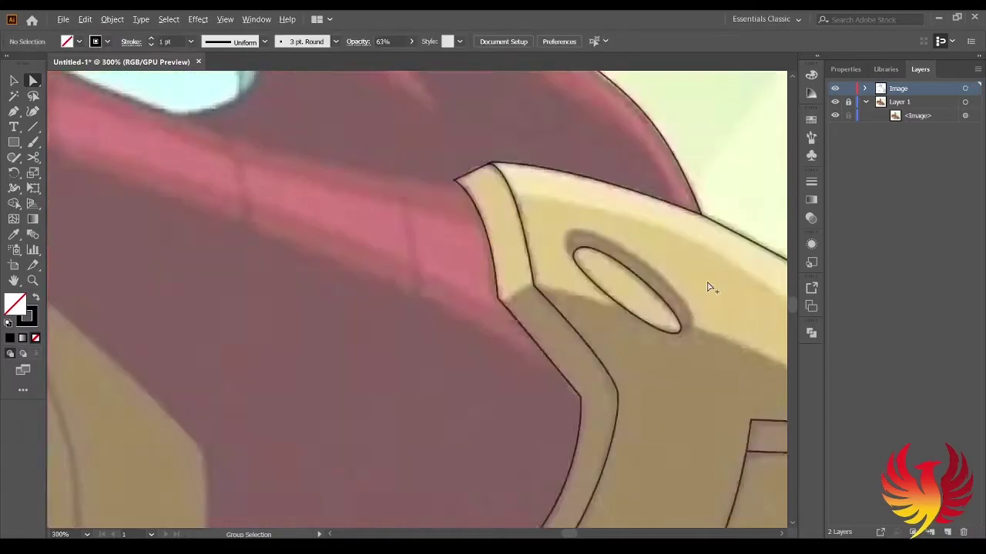
scroll(462, 354, up, 1)
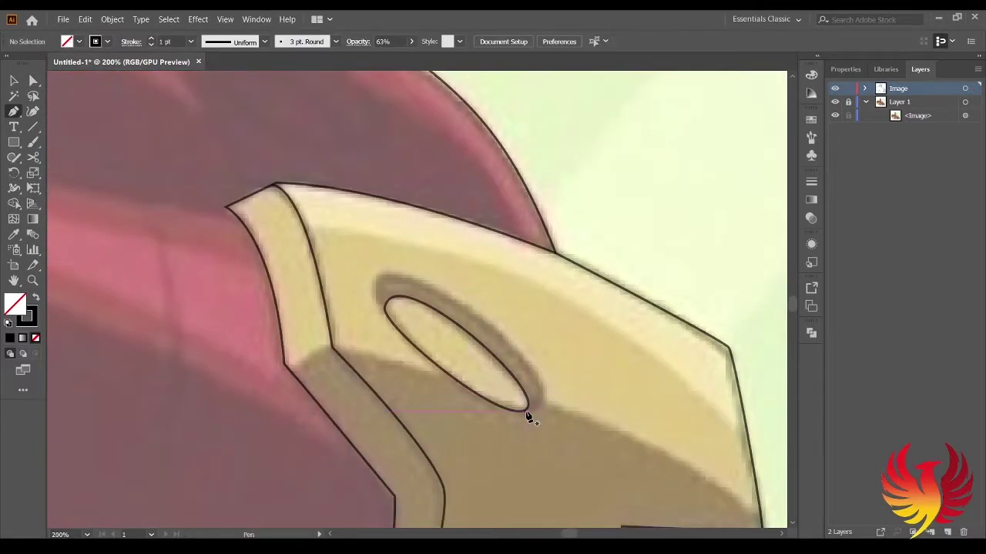
click(526, 413)
drag(377, 275, 340, 296)
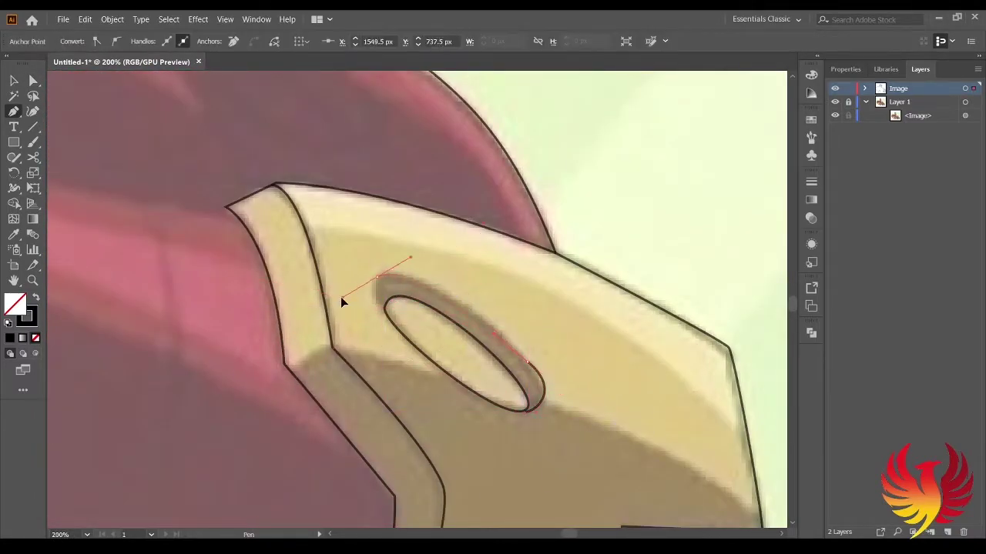
scroll(336, 278, up, 2)
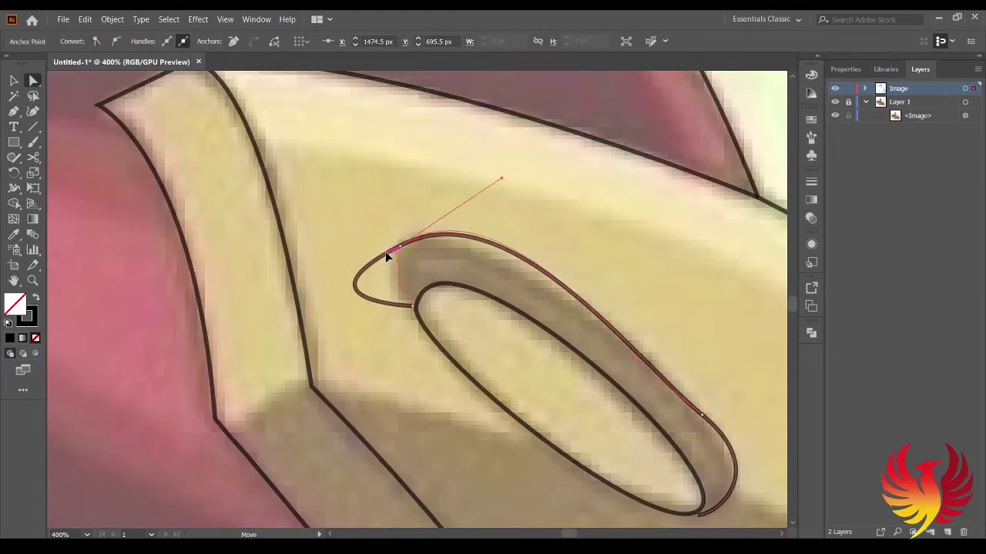
drag(767, 476, 655, 341)
drag(583, 384, 583, 382)
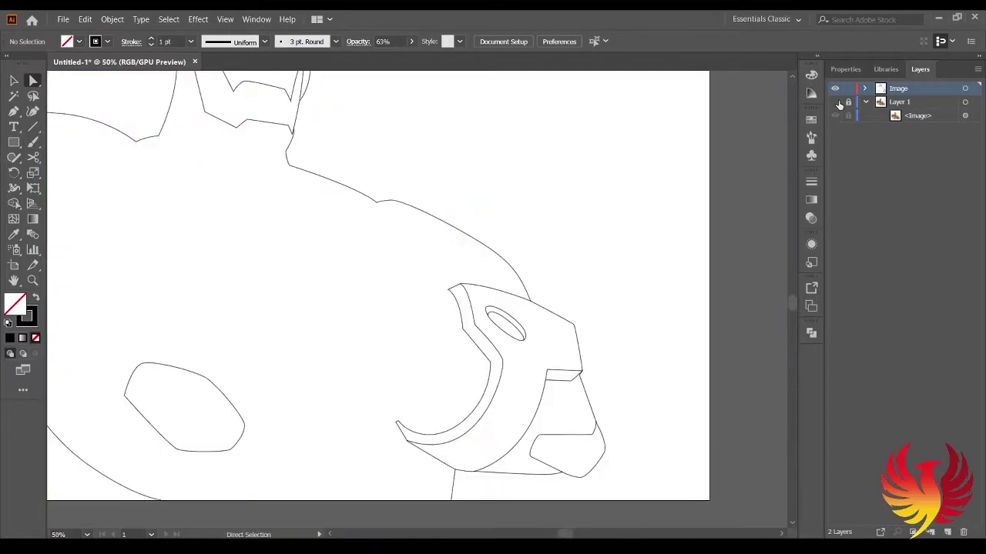
With the reference visible again, trace the chest light's bottom curve and reshape it to fit.
click(836, 102)
scroll(426, 308, up, 3)
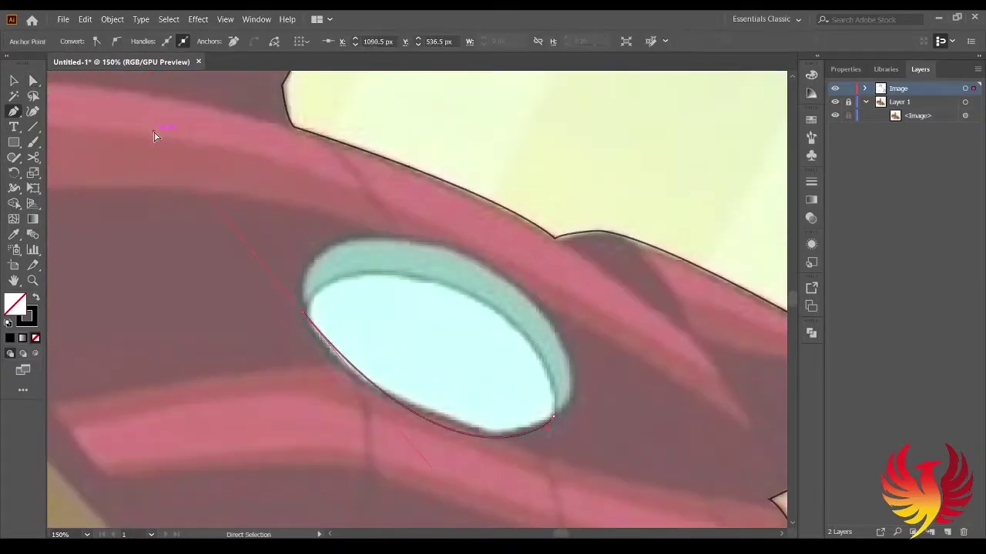
drag(304, 312, 308, 300)
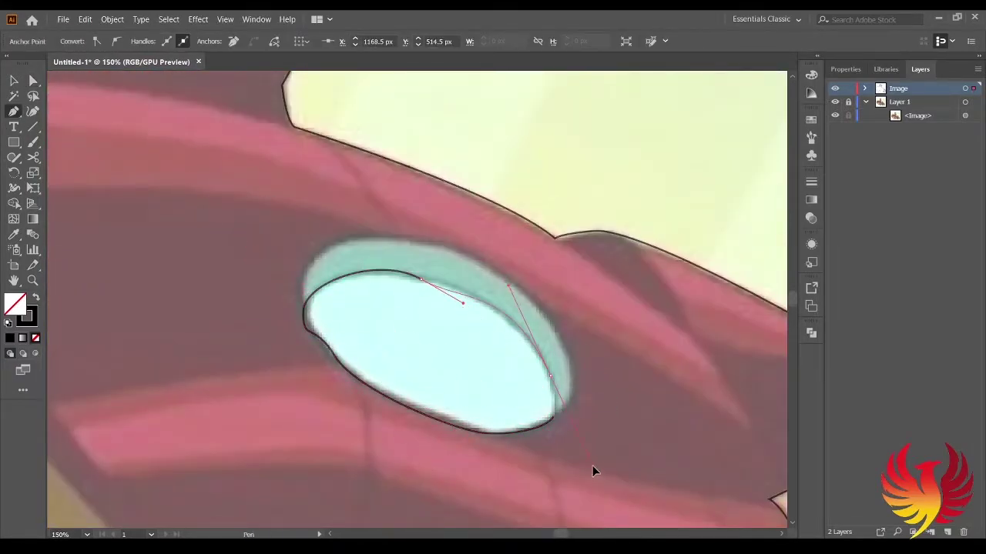
scroll(306, 324, up, 4)
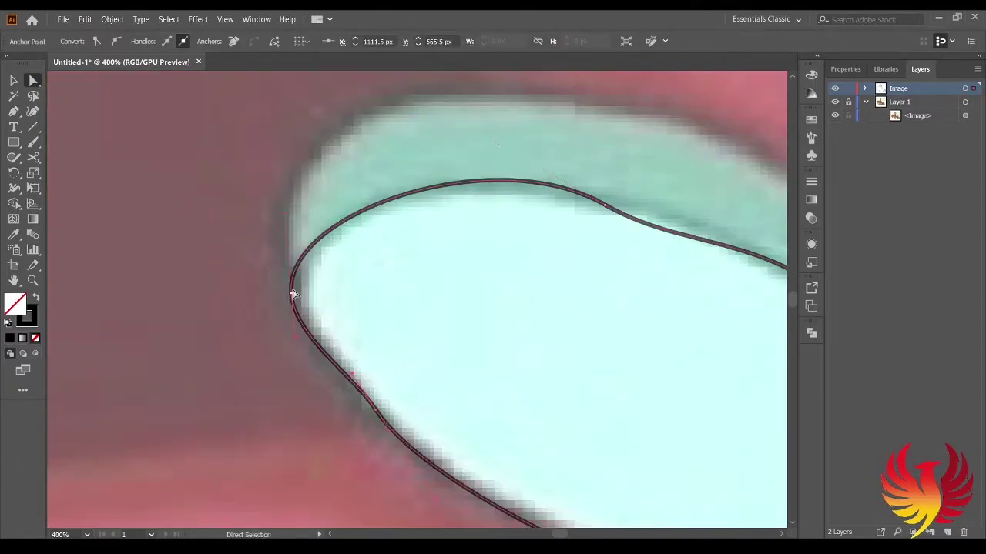
drag(306, 208, 378, 409)
scroll(352, 418, down, 2)
scroll(532, 383, down, 3)
drag(532, 383, 532, 383)
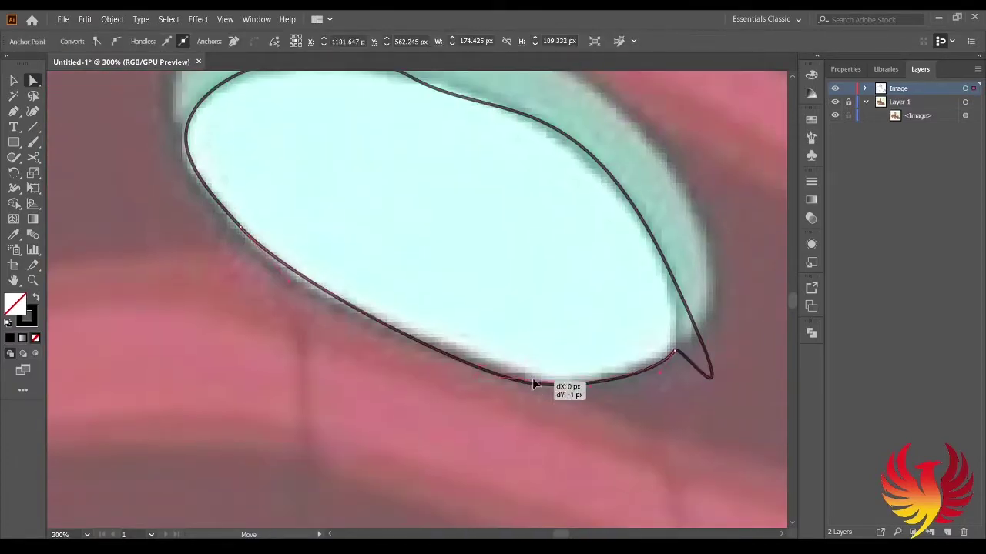
scroll(365, 332, up, 2)
scroll(557, 393, up, 4)
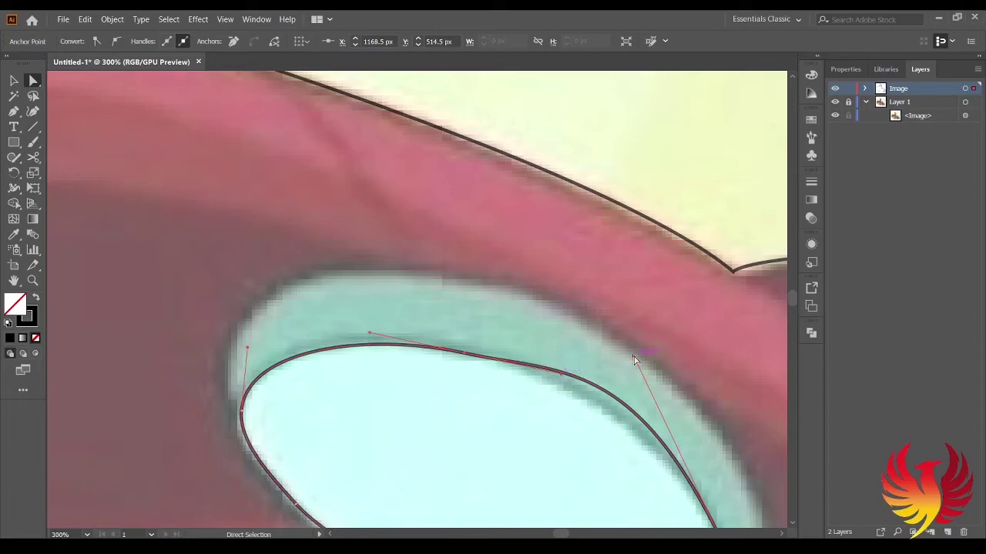
scroll(460, 363, down, 1)
scroll(460, 363, right, 4)
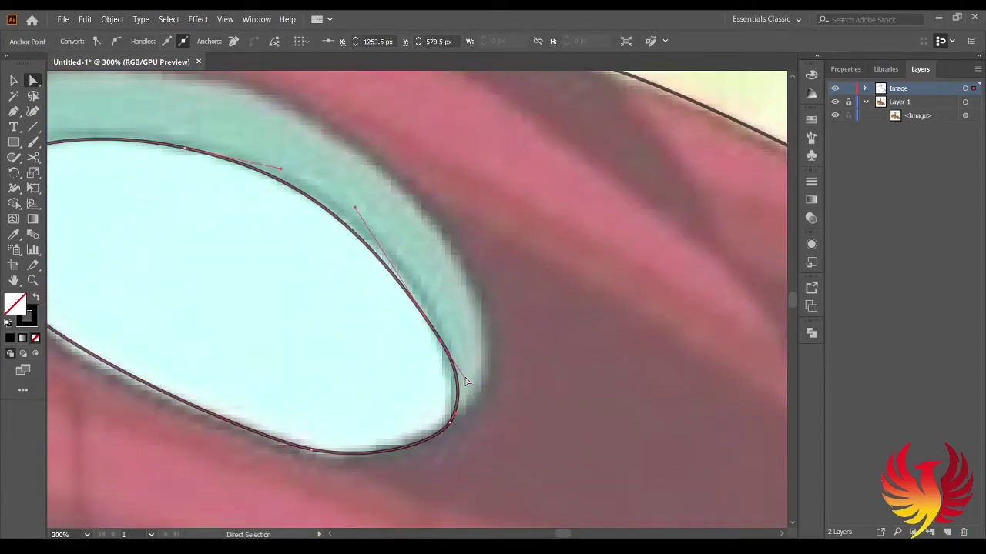
scroll(590, 378, down, 1)
scroll(479, 402, up, 1)
Trace the outer rim of the chest light as a separate path.
key(p)
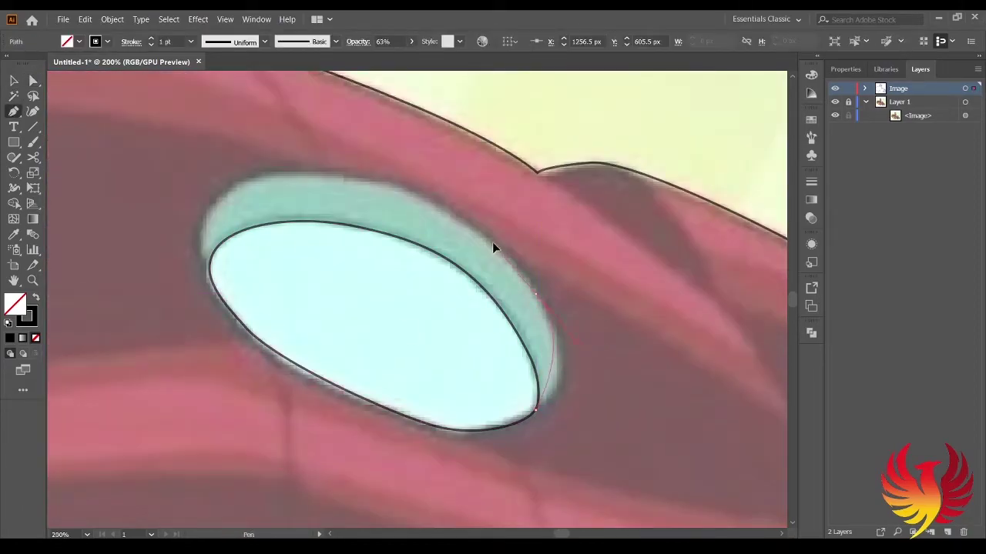
drag(495, 246, 336, 185)
key(c)
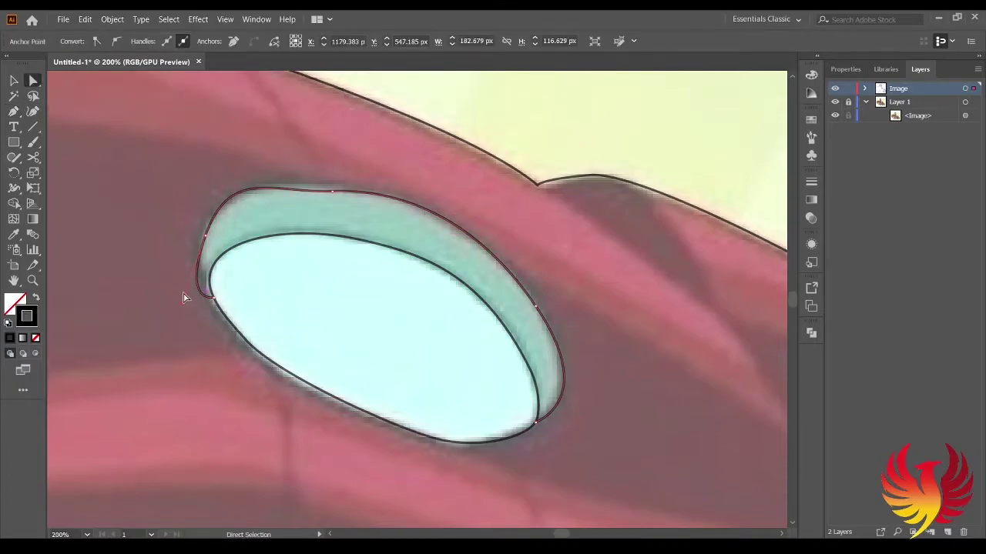
scroll(228, 322, up, 5)
key(Escape)
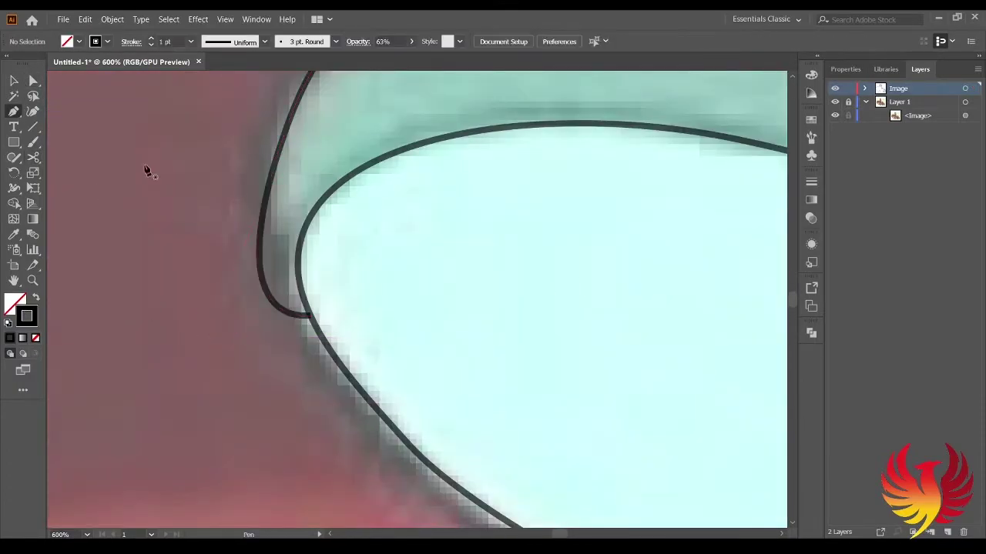
Raise and adjust the outer rim's top anchors so it hugs the recess.
click(260, 262)
scroll(211, 333, down, 3)
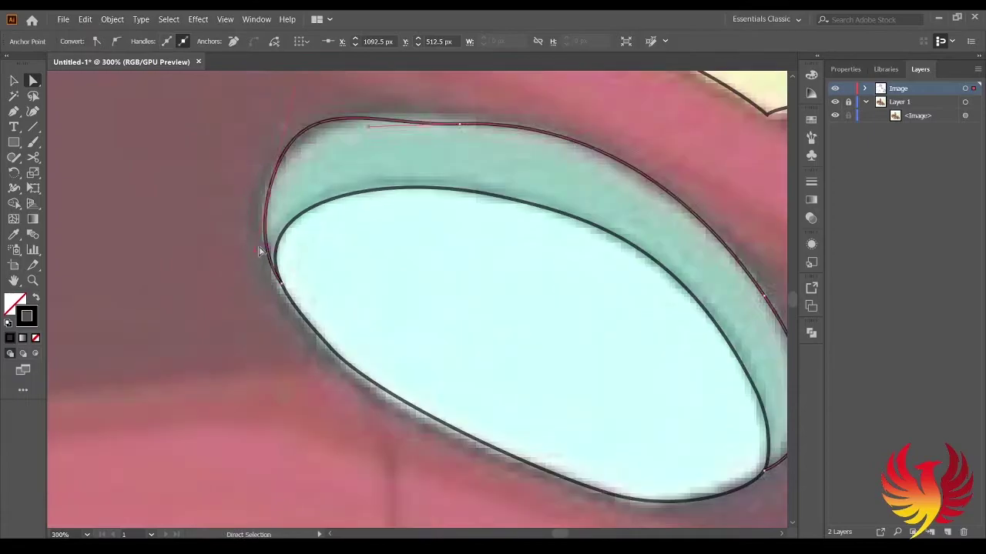
scroll(142, 218, up, 1)
drag(117, 317, 121, 310)
drag(307, 250, 293, 234)
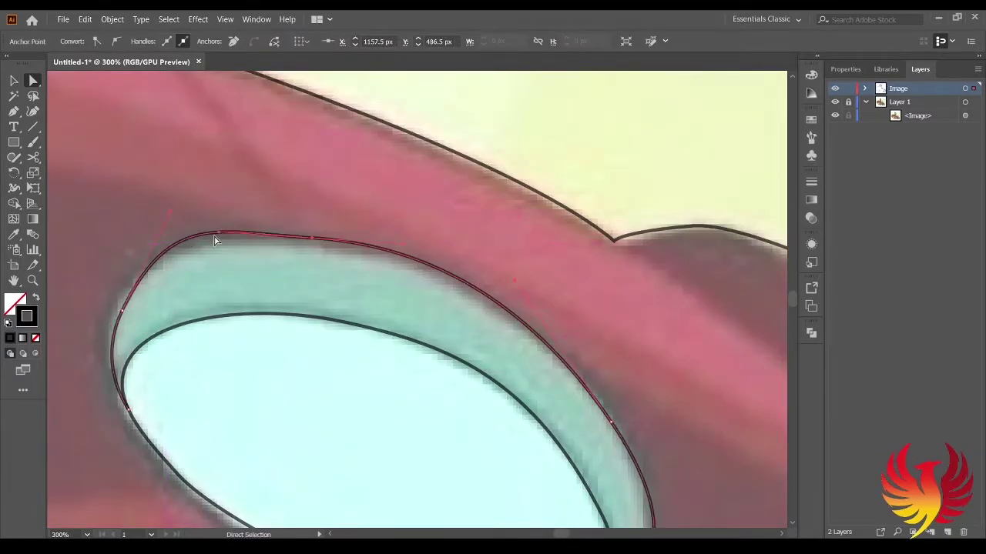
drag(173, 215, 164, 225)
drag(311, 238, 313, 246)
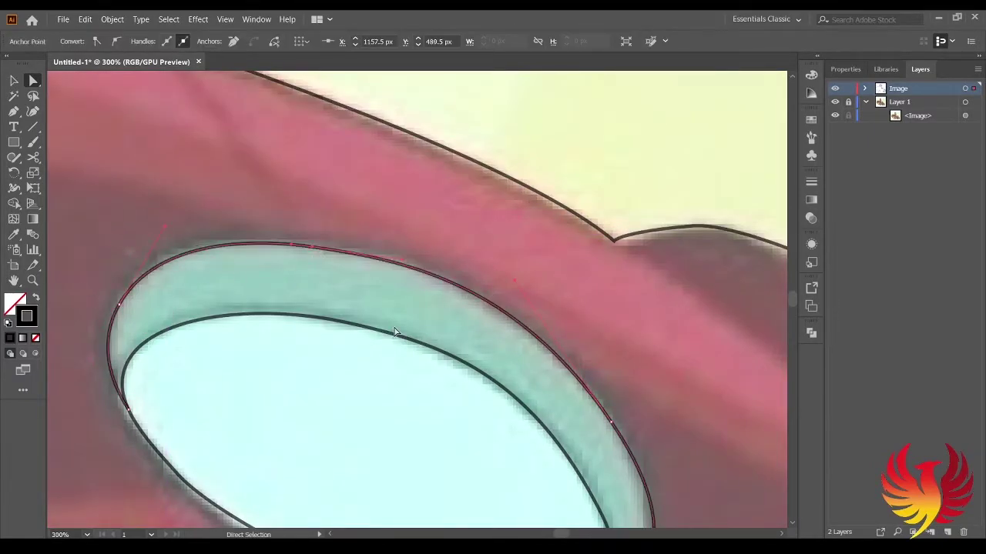
scroll(526, 283, down, 3)
click(642, 343)
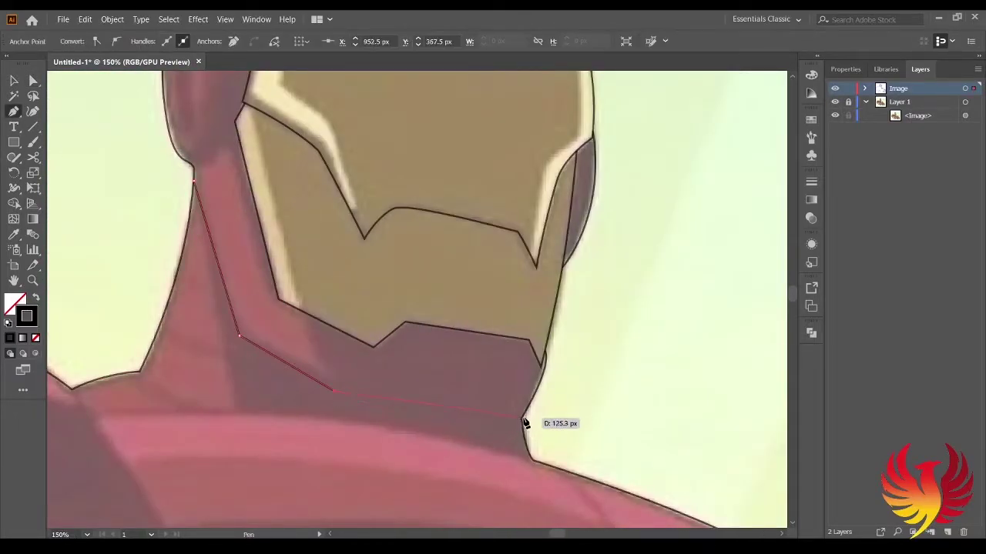
Finish the neck outline and start tracing the gold gauntlet's outer edge with three anchors.
key(Escape)
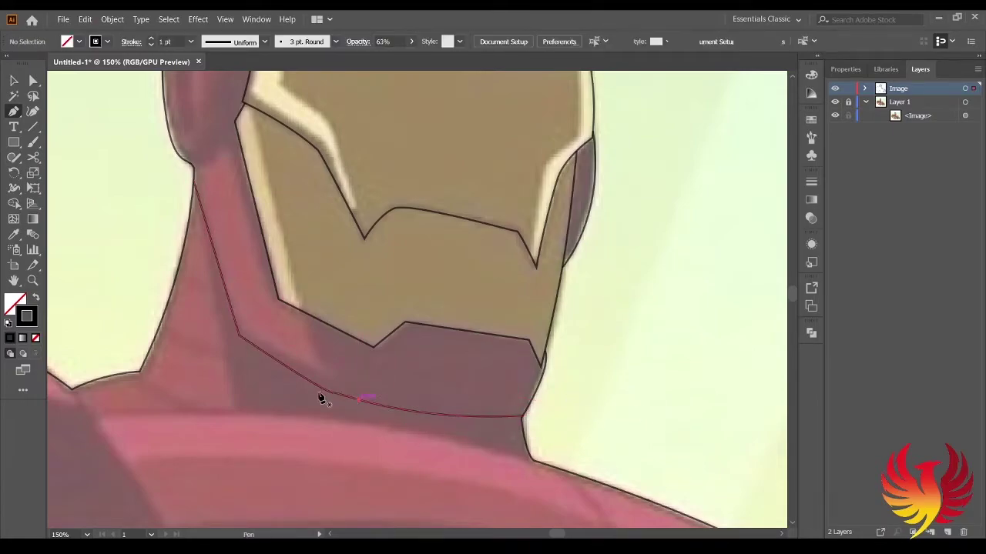
scroll(347, 402, up, 3)
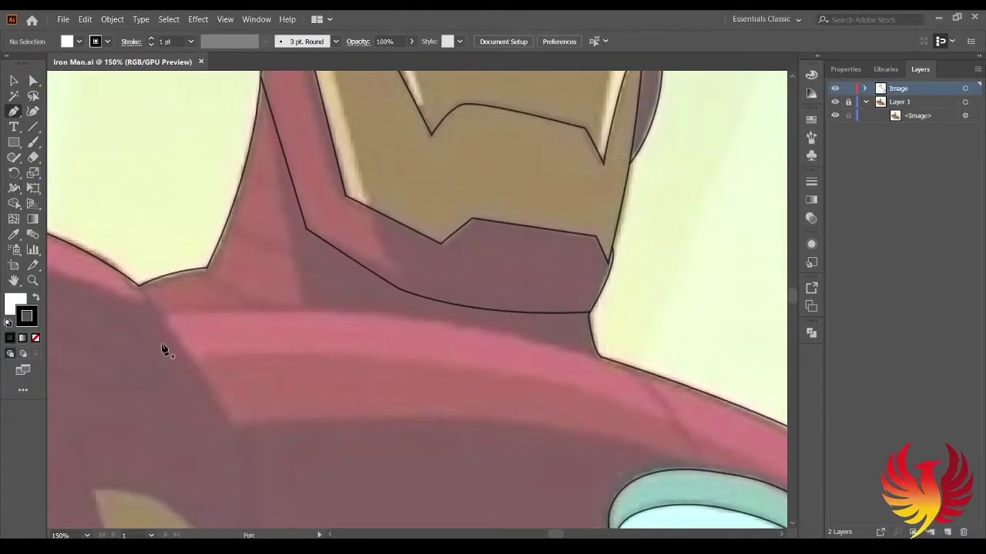
scroll(162, 349, down, 2)
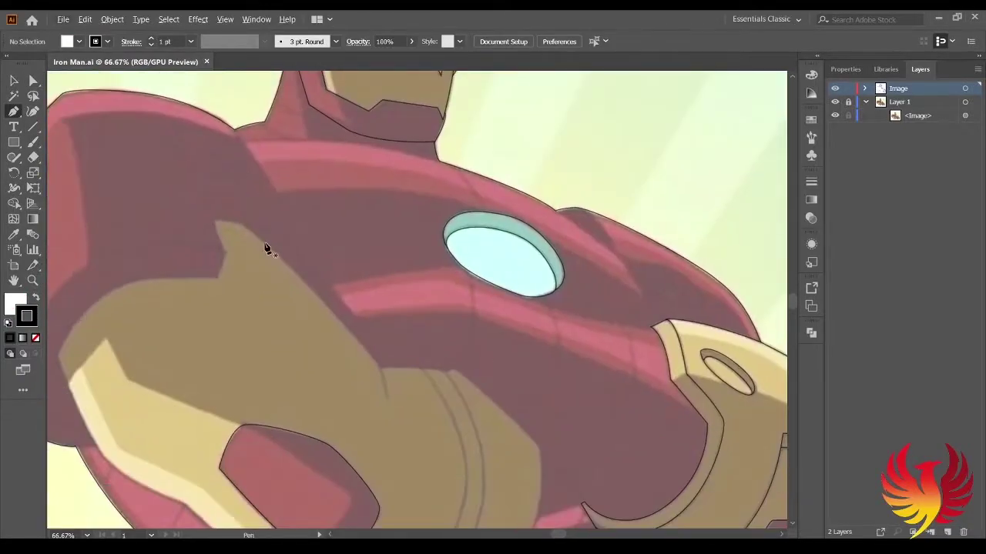
click(157, 216)
click(230, 373)
click(345, 440)
scroll(345, 441, down, 5)
scroll(345, 440, right, 1)
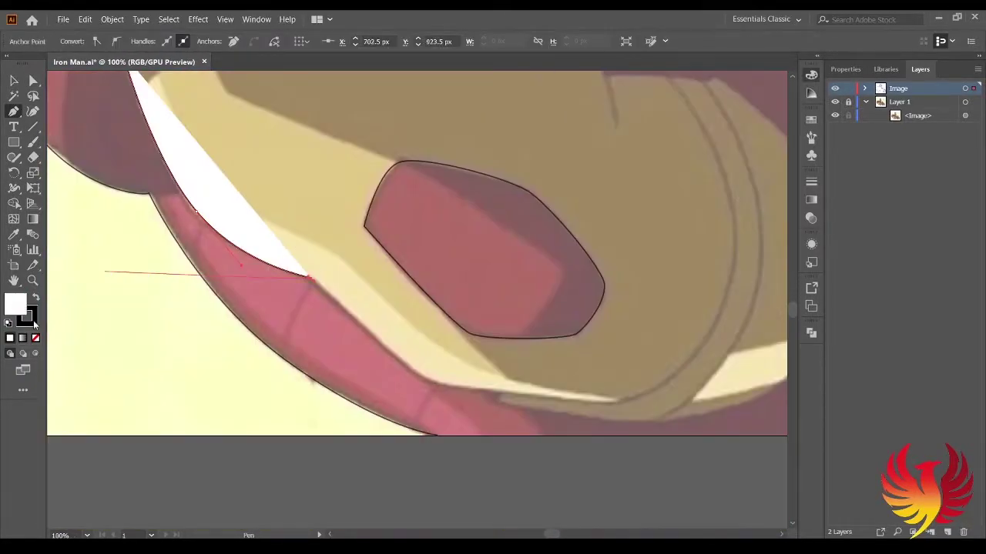
scroll(716, 330, up, 4)
scroll(716, 329, right, 4)
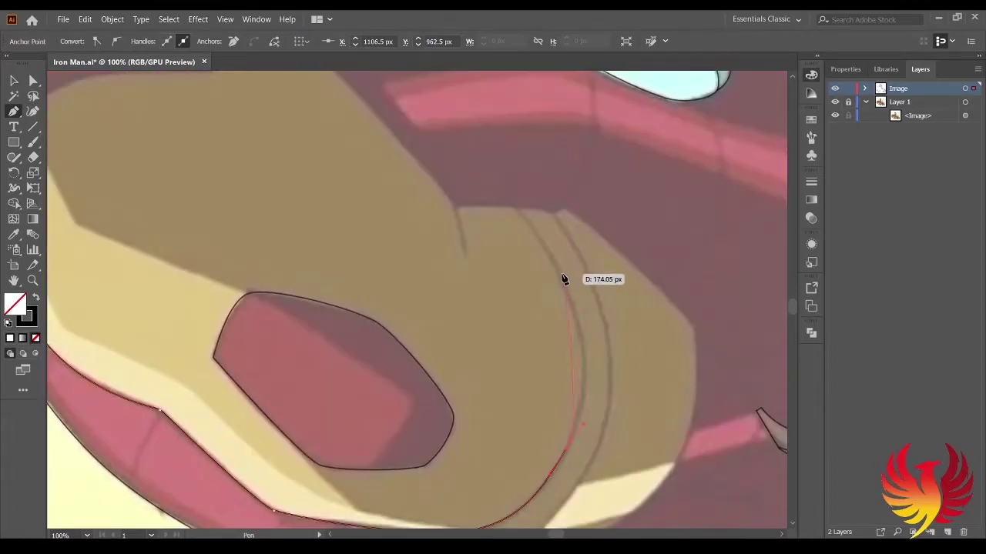
scroll(550, 270, down, 4)
scroll(511, 409, up, 3)
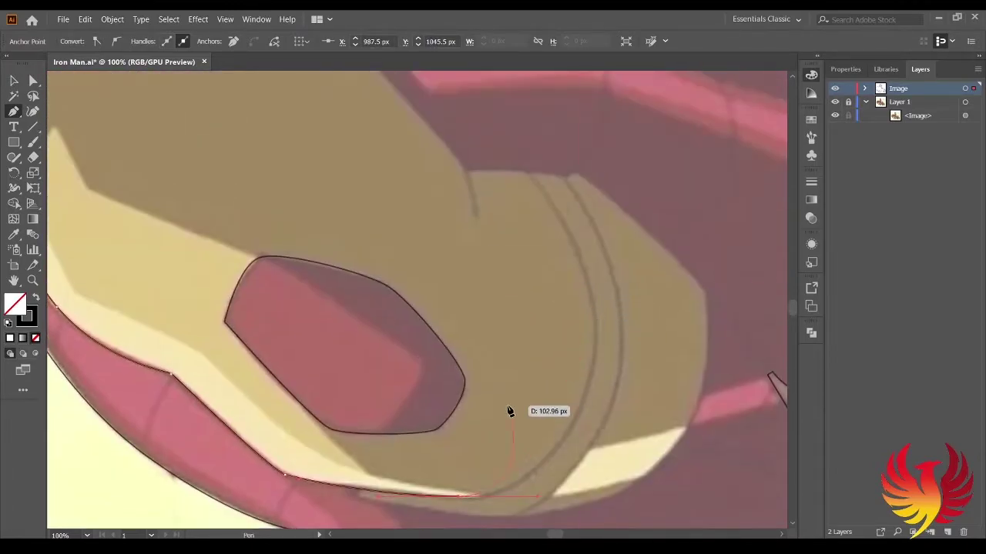
scroll(510, 409, down, 5)
scroll(511, 409, left, 2)
scroll(488, 328, right, 2)
Zoom in and trace the gauntlet's lower edge and side up to its corner.
key(ctrl+plus)
scroll(492, 308, up, 3)
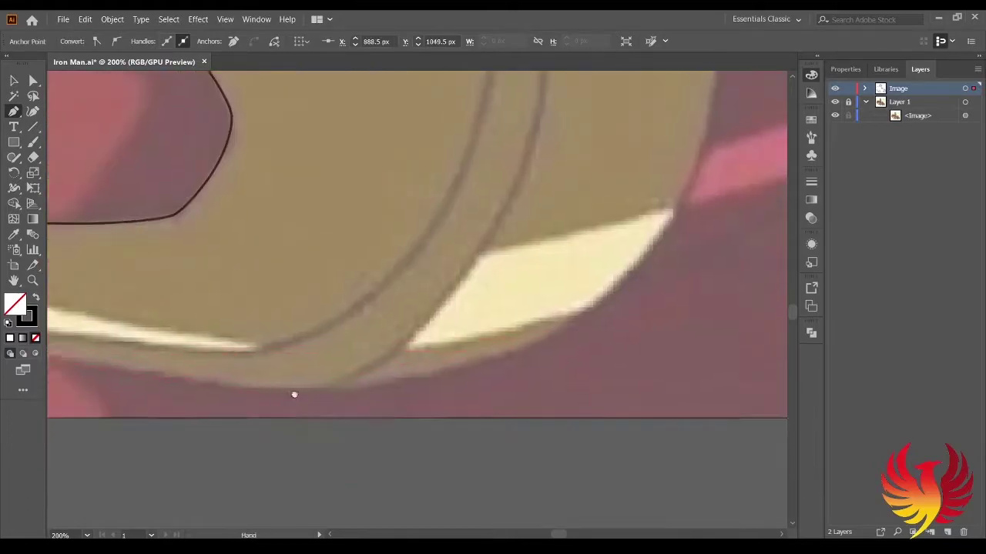
click(521, 389)
scroll(578, 331, up, 3)
scroll(577, 331, right, 3)
click(539, 333)
scroll(560, 258, up, 4)
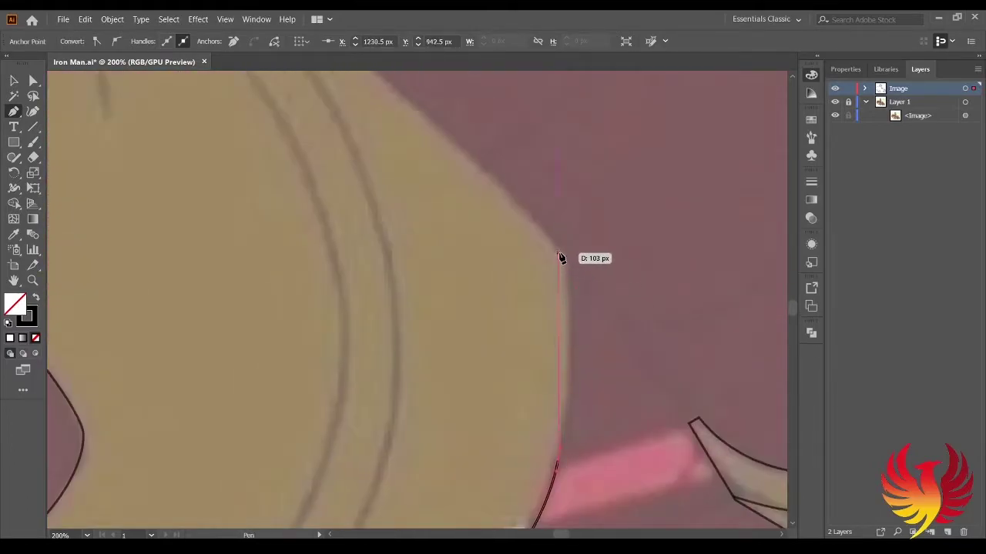
scroll(561, 259, up, 2)
scroll(462, 231, up, 2)
scroll(462, 231, left, 1)
click(383, 249)
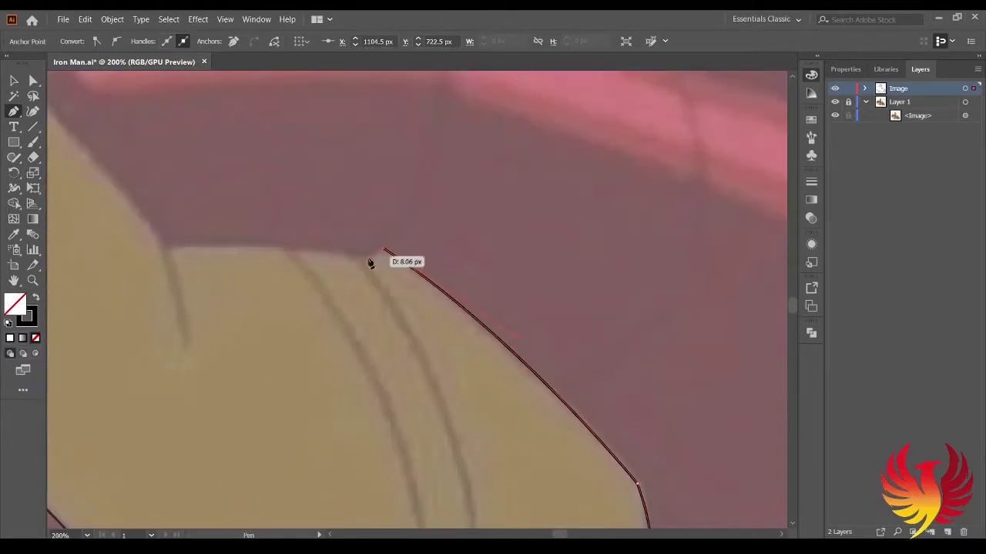
click(371, 262)
Trace the forearm's top edge with curved segments that follow the arm.
scroll(370, 262, up, 1)
scroll(370, 263, left, 4)
click(466, 353)
scroll(471, 361, up, 3)
scroll(471, 361, left, 3)
click(473, 320)
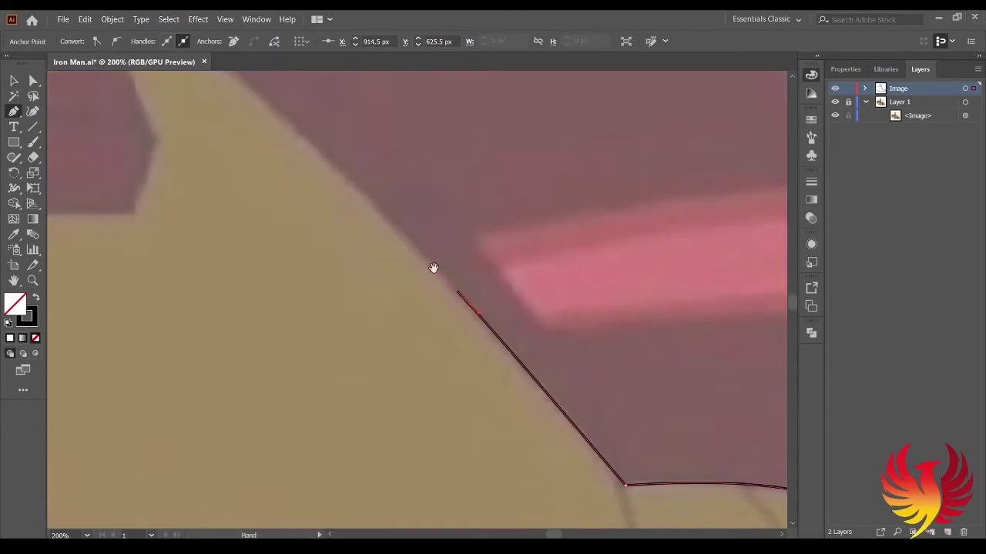
drag(434, 267, 607, 400)
click(398, 195)
drag(335, 282, 439, 308)
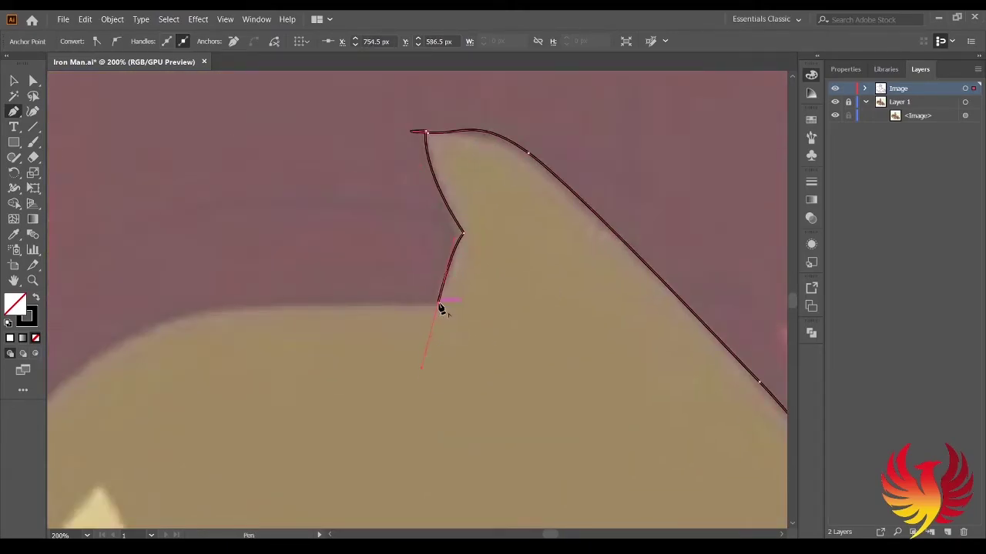
Remove the stray anchor at the fin tip and reshape the fin's top curve.
key(ctrl+minus)
scroll(365, 345, down, 3)
scroll(365, 346, left, 3)
scroll(359, 442, down, 4)
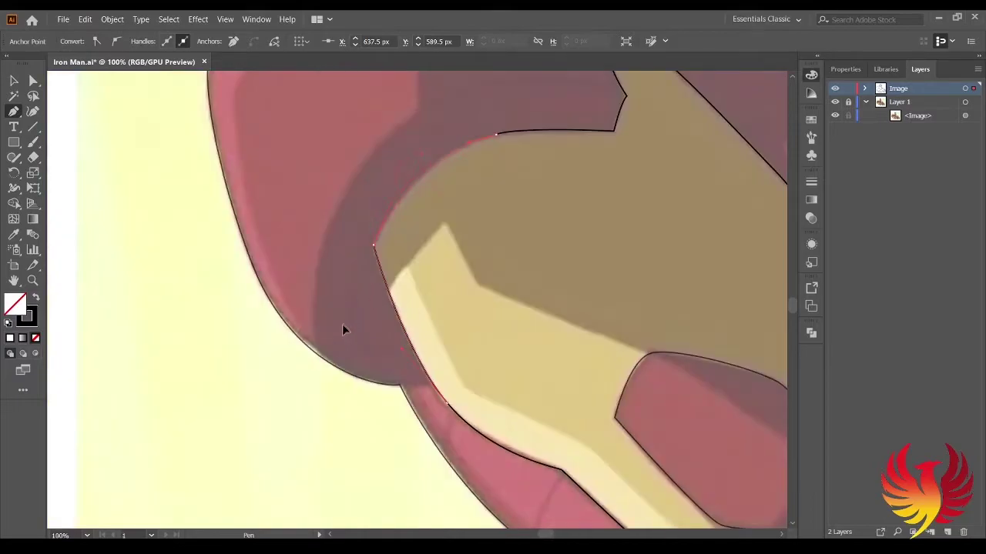
scroll(165, 264, down, 5)
scroll(464, 485, up, 5)
key(a)
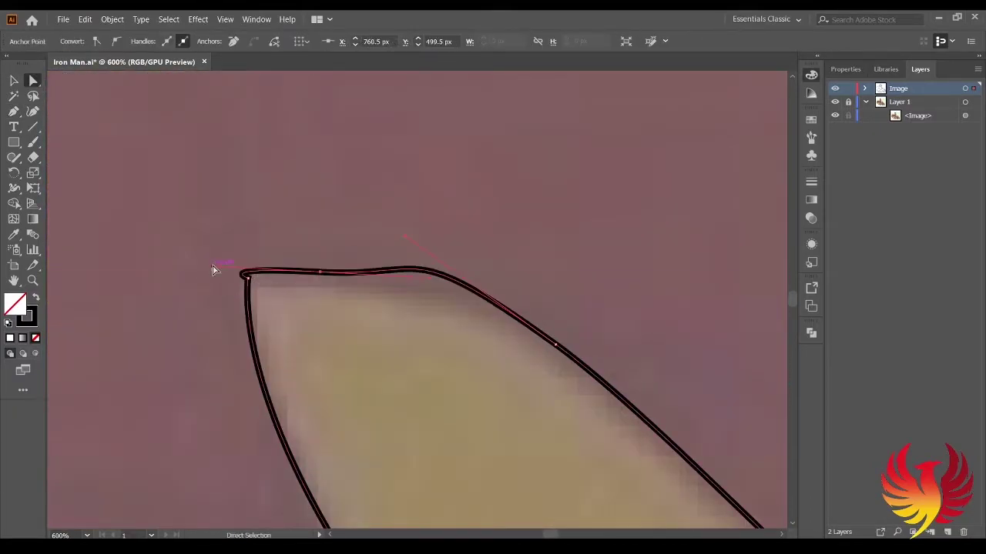
click(323, 275)
key(a)
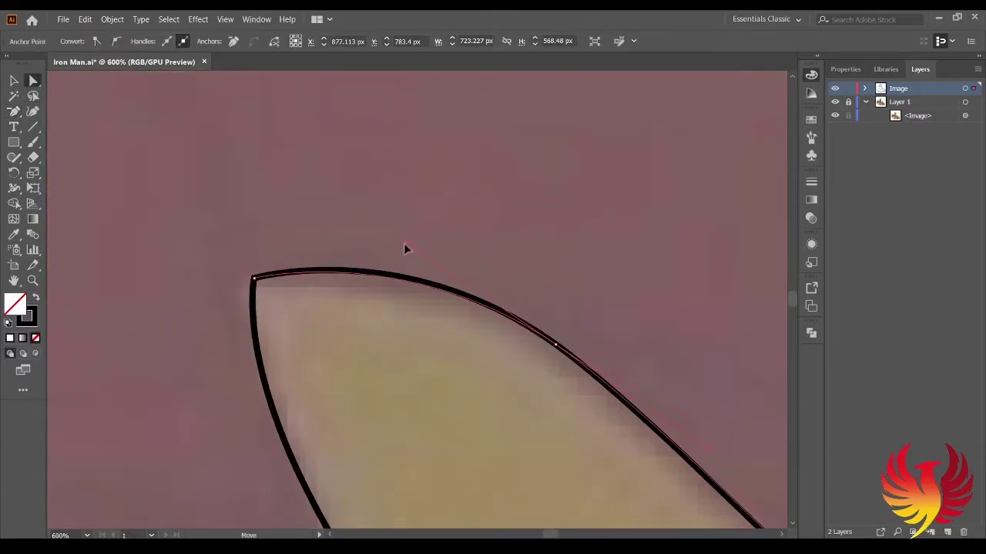
key(ctrl+minus)
key(ctrl+minus)
key(ctrl+minus)
drag(424, 147, 412, 138)
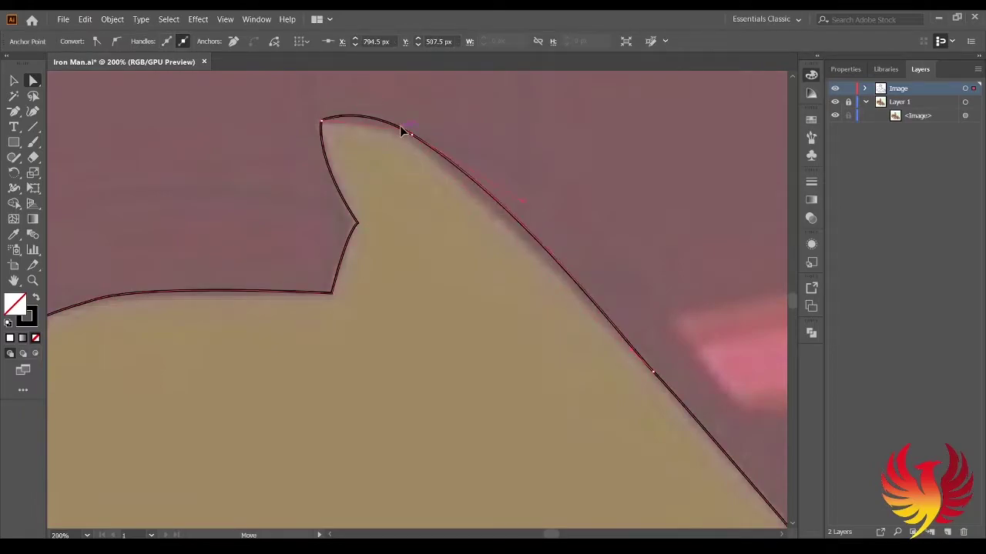
click(488, 235)
mouse_move(488, 235)
mouse_down()
mouse_move(356, 211)
mouse_move(342, 321)
mouse_move(482, 347)
mouse_move(573, 319)
mouse_up()
Draw the inner armour band line across the forearm, ending at the notch.
key(p)
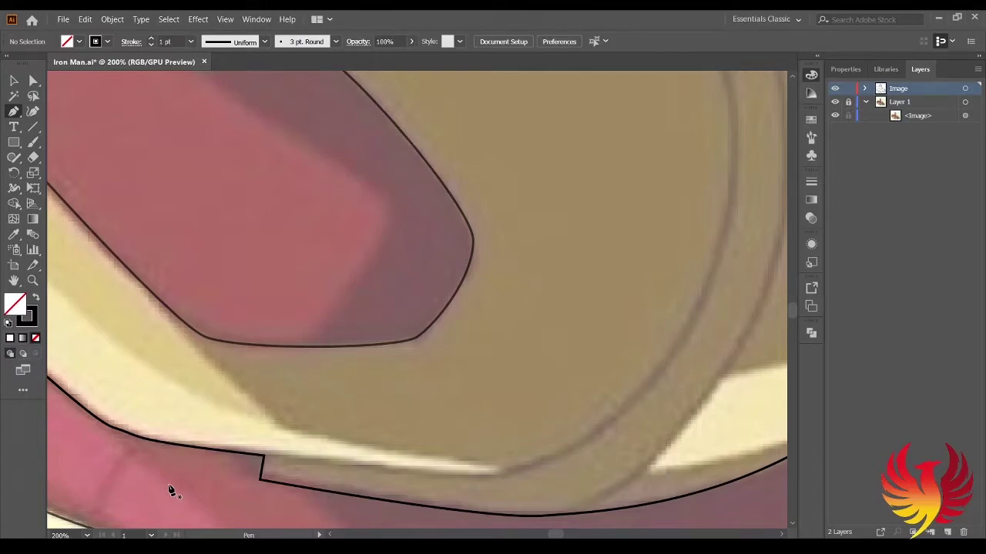
click(262, 458)
drag(609, 335, 468, 399)
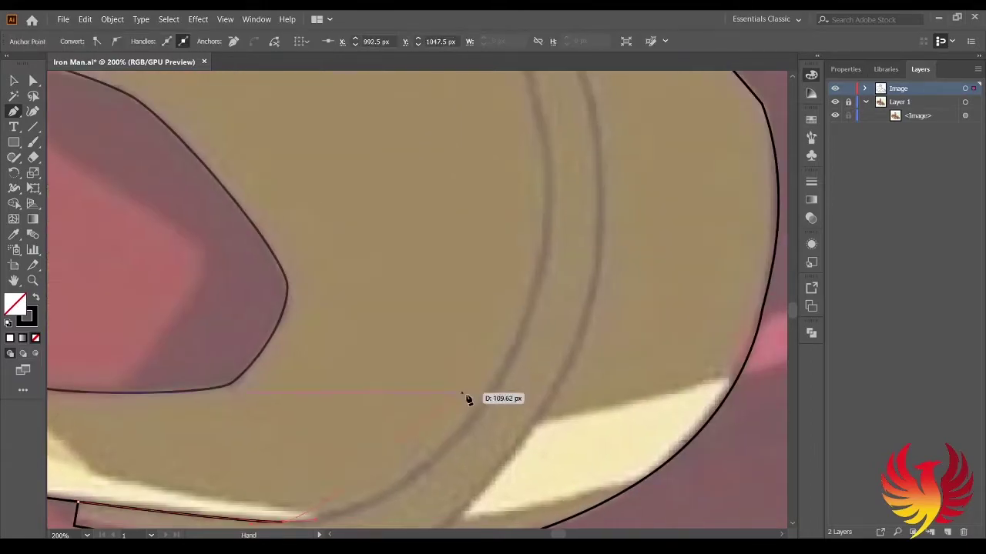
scroll(521, 200, up, 3)
scroll(462, 270, up, 5)
click(462, 270)
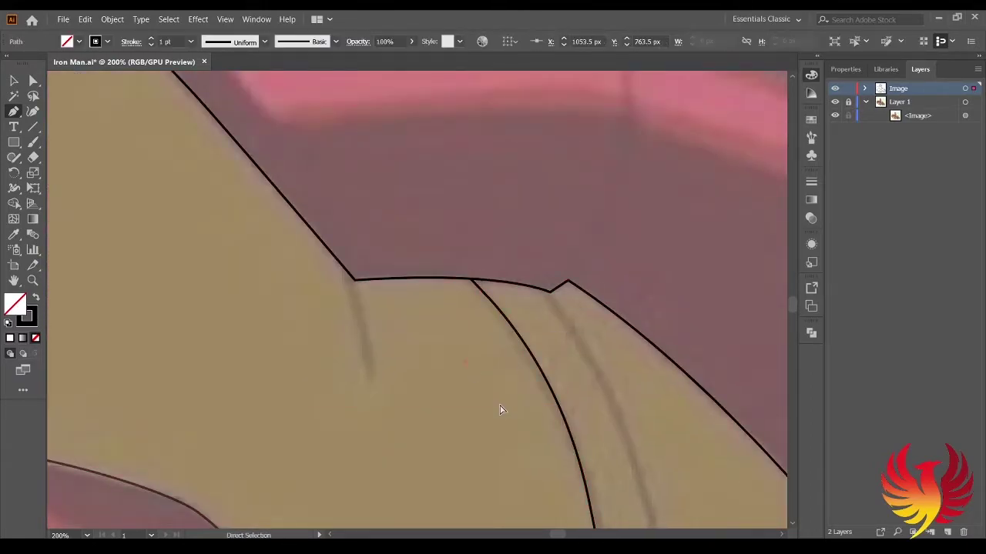
scroll(501, 409, down, 10)
Adjust the inner band curve's anchors so the two band lines run parallel.
key(a)
click(456, 388)
scroll(439, 392, down, 3)
scroll(379, 365, up, 3)
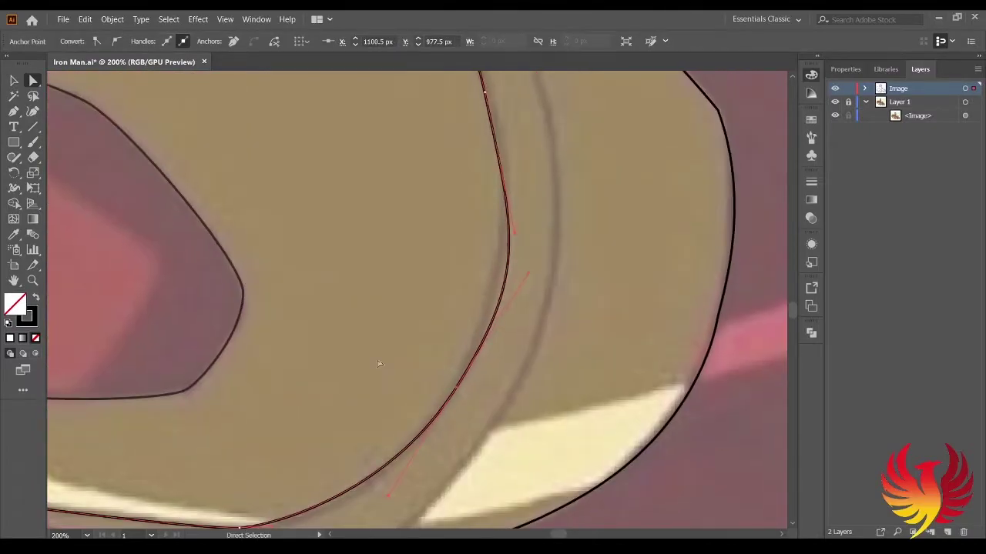
key(p)
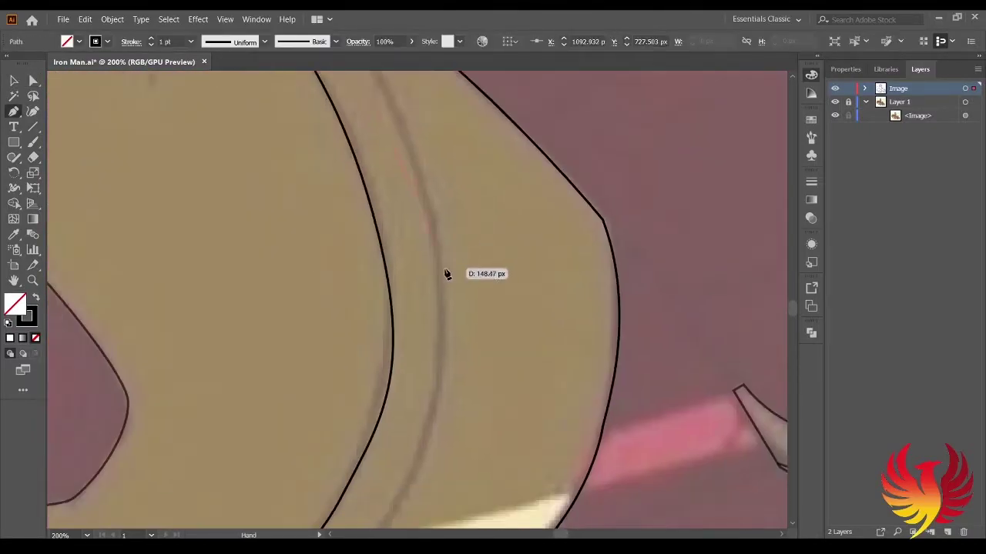
scroll(461, 376, down, 3)
scroll(461, 377, down, 5)
scroll(521, 262, up, 5)
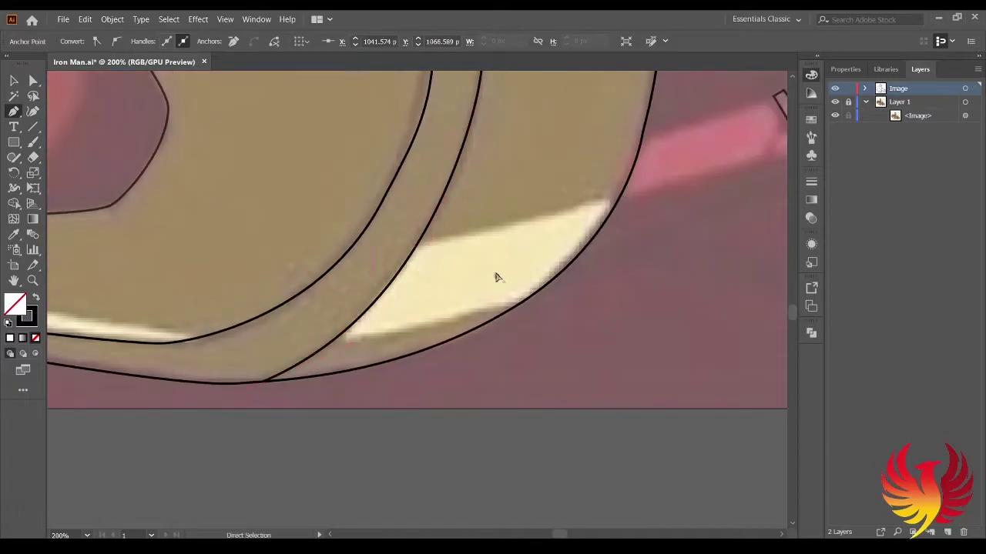
key(a)
scroll(423, 216, down, 1)
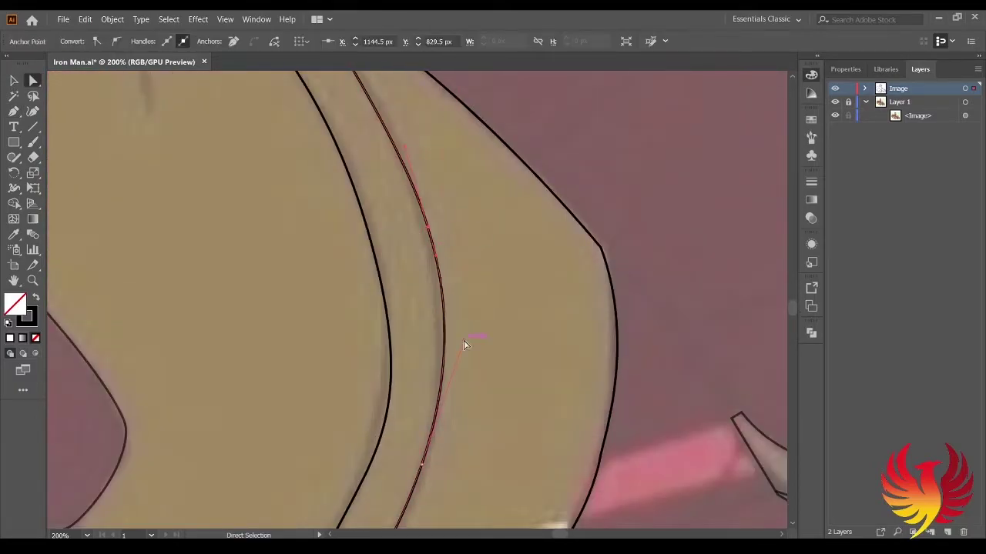
scroll(482, 187, down, 1)
scroll(482, 187, up, 2)
scroll(482, 187, down, 1)
scroll(362, 317, up, 2)
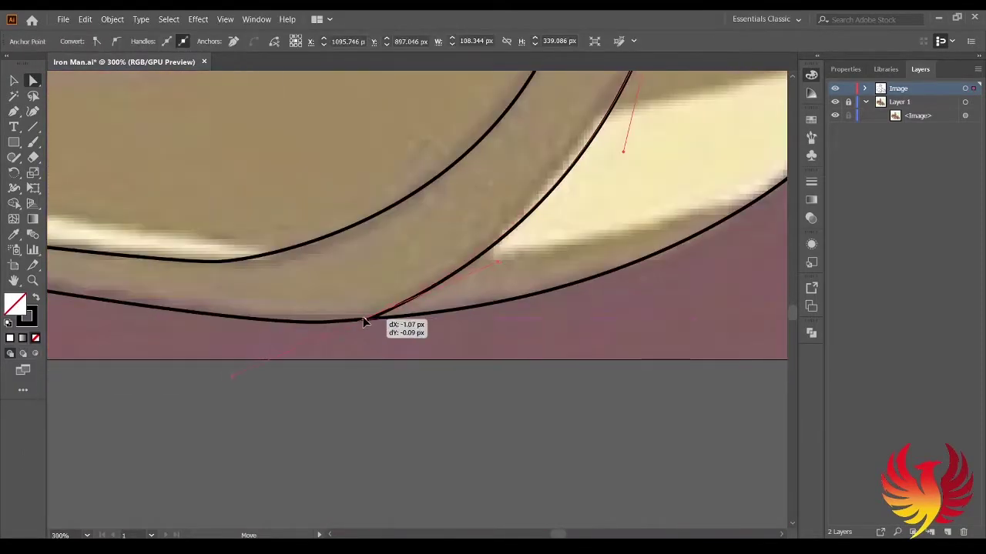
scroll(350, 383, down, 1)
click(539, 282)
scroll(539, 282, down, 4)
Check the traced lines in Outline view, then return to the colour preview.
key(ctrl+y)
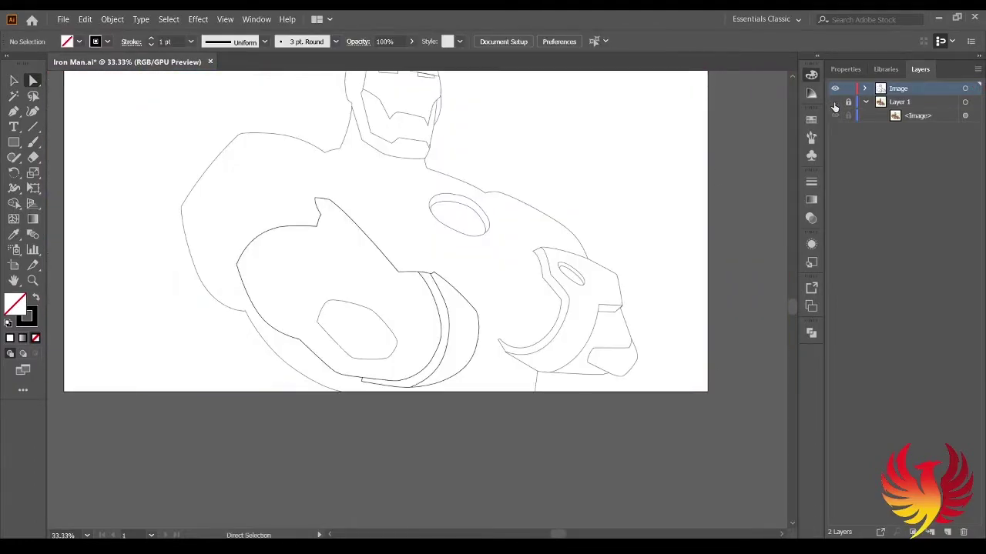
key(ctrl+y)
scroll(321, 216, up, 4)
Trace a chest-edge line through the shoulder corner, then zoom out to the whole figure.
key(p)
click(356, 342)
scroll(398, 408, down, 2)
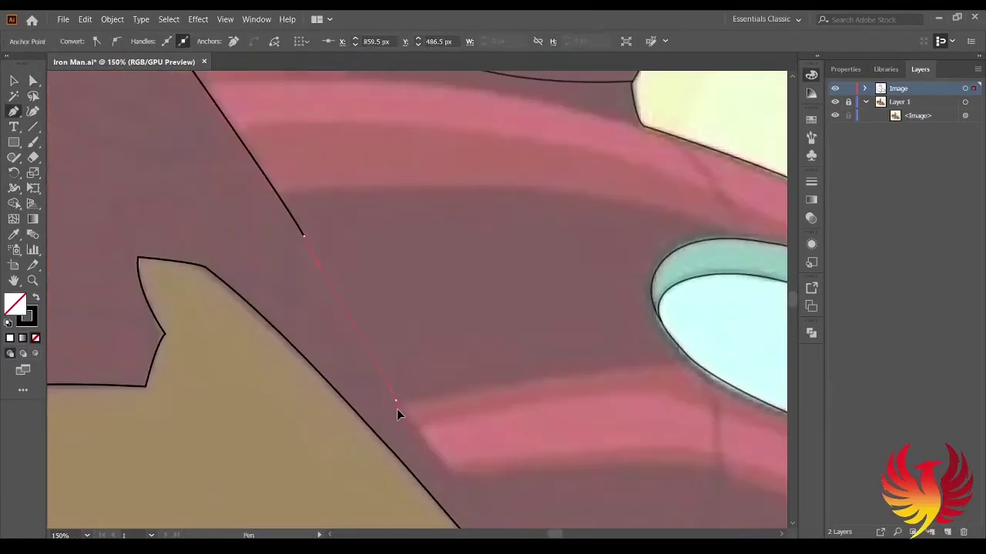
scroll(323, 310, right, 3)
scroll(357, 375, down, 2)
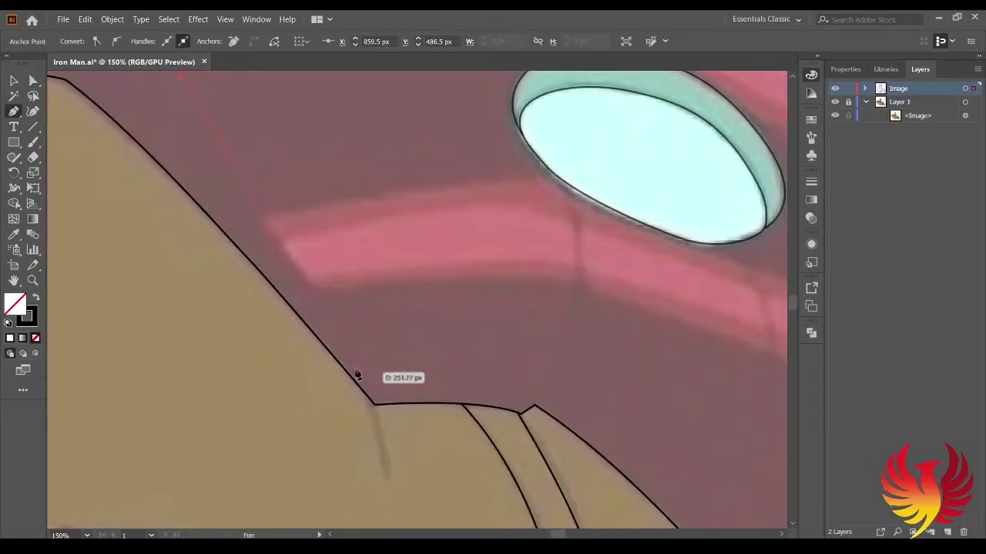
click(391, 393)
scroll(403, 231, down, 3)
scroll(244, 202, right, 3)
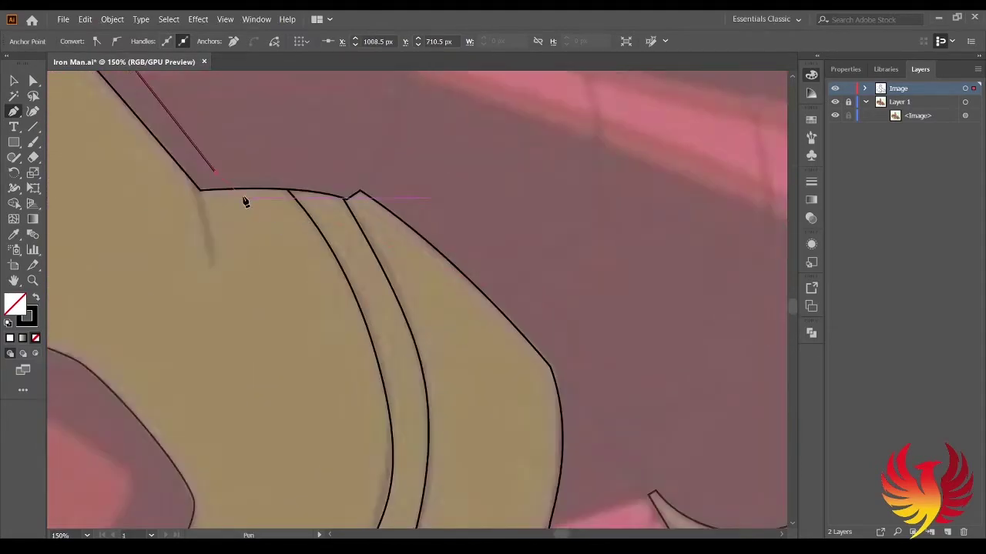
click(341, 243)
key(a)
key(ctrl+shift+a)
scroll(341, 244, down, 4)
scroll(248, 324, left, 3)
scroll(248, 324, up, 2)
scroll(249, 325, up, 4)
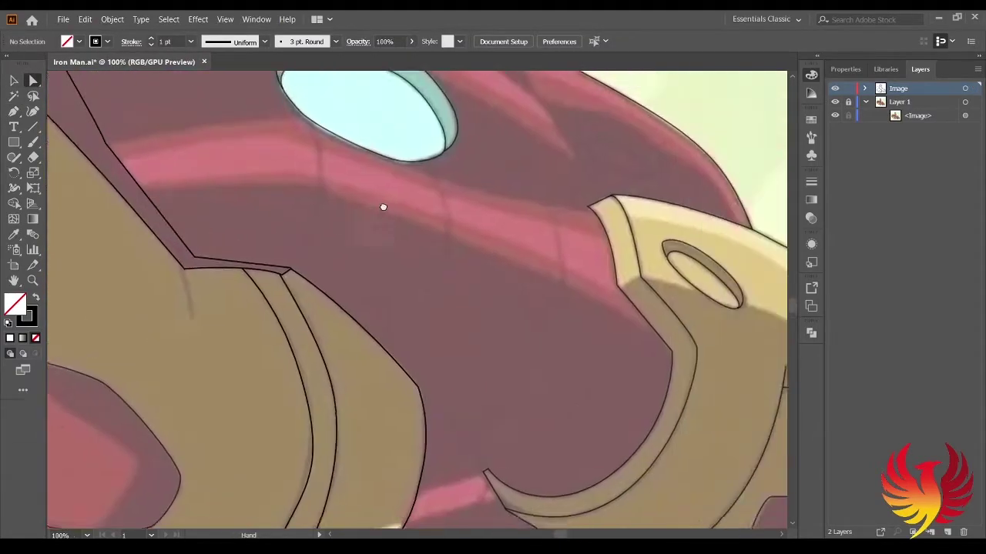
scroll(382, 205, up, 1)
Draw a chest-plate line to the shoulder corner, tucking its end against the chest light.
key(p)
click(529, 250)
click(241, 167)
scroll(241, 166, left, 3)
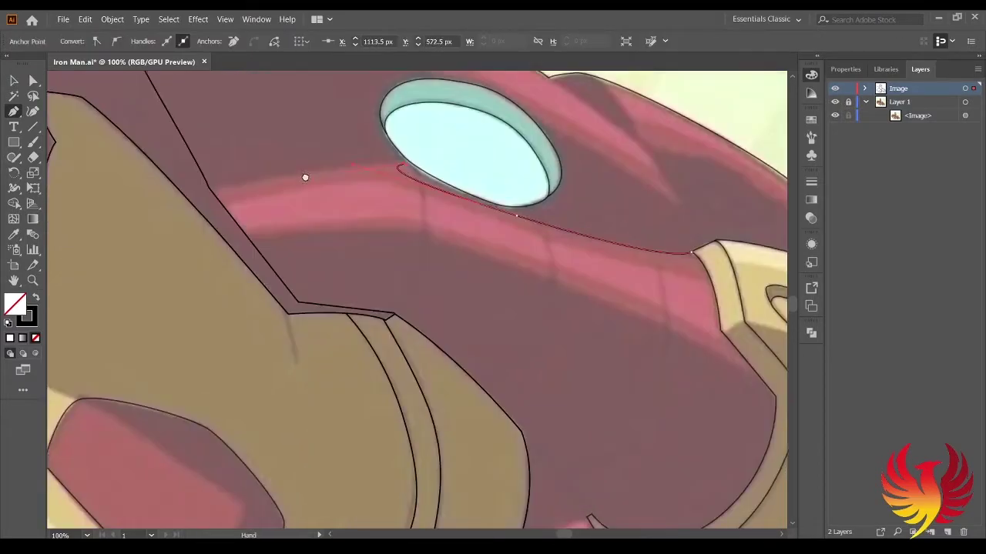
click(215, 189)
ctrl+click(165, 238)
scroll(166, 239, up, 3)
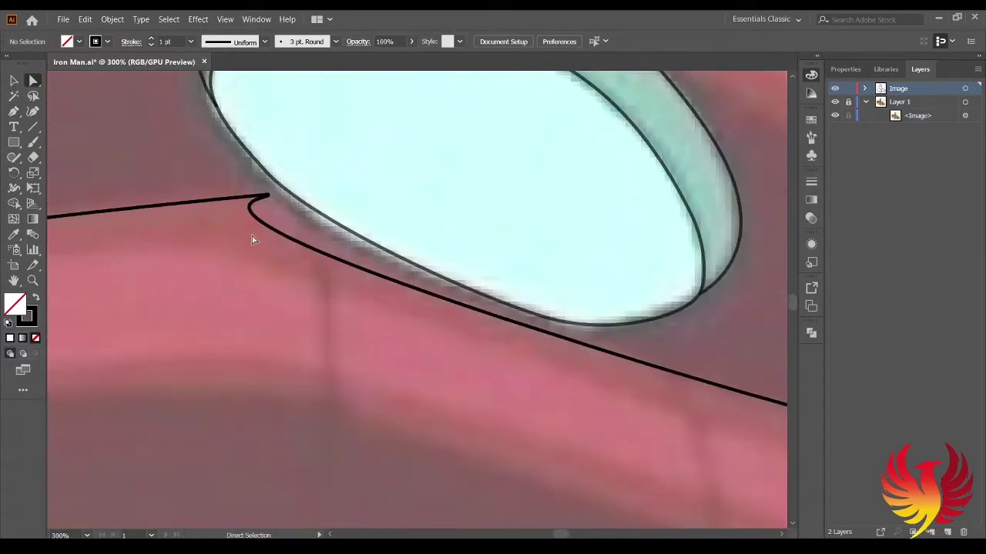
key(a)
drag(254, 202, 275, 205)
scroll(255, 278, down, 3)
Draw the curved shoulder-panel line from the shoulder corner down toward the arm.
key(p)
scroll(330, 306, down, 1)
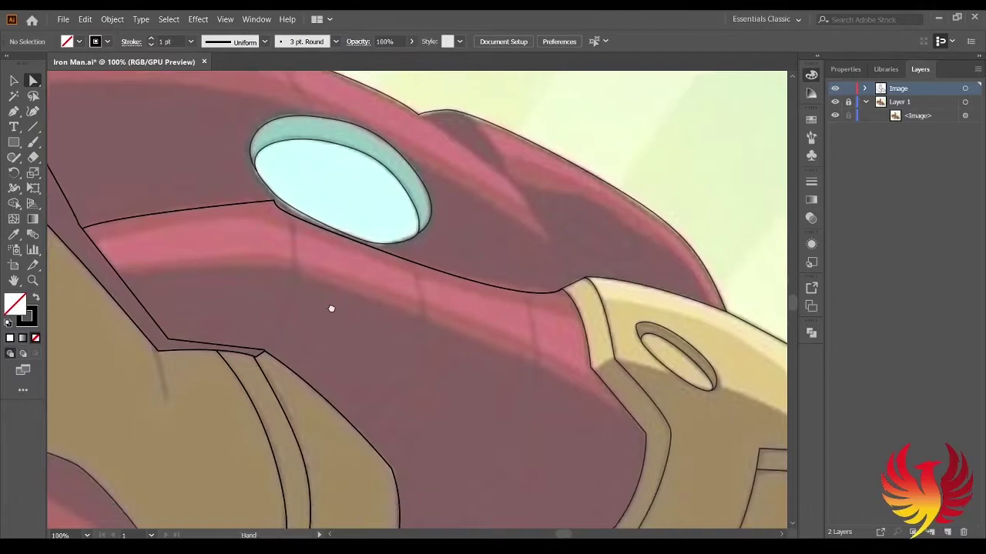
scroll(288, 201, down, 1)
scroll(288, 200, down, 1)
click(169, 253)
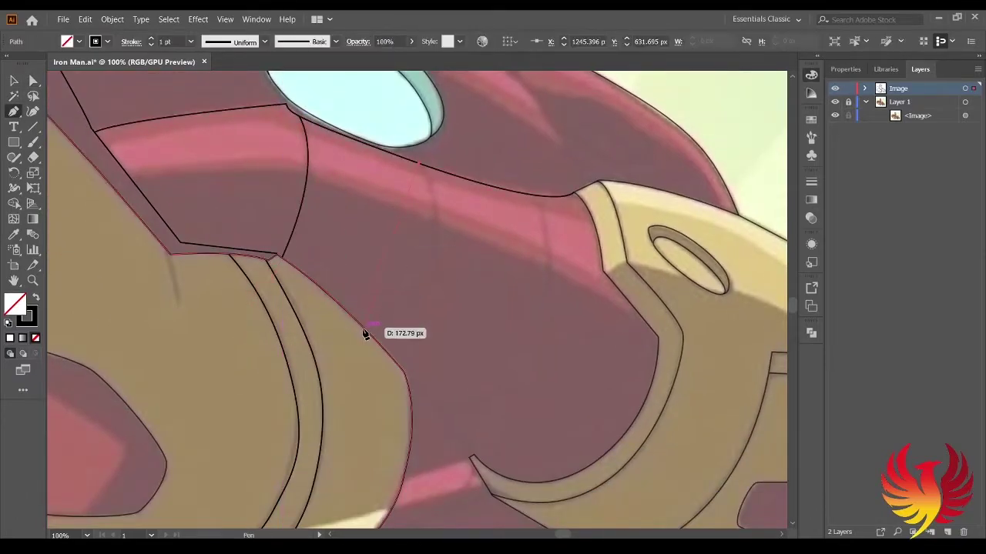
mouse_move(364, 329)
mouse_down()
mouse_move(359, 336)
mouse_move(326, 317)
mouse_up()
ctrl+click(196, 360)
scroll(361, 297, down, 2)
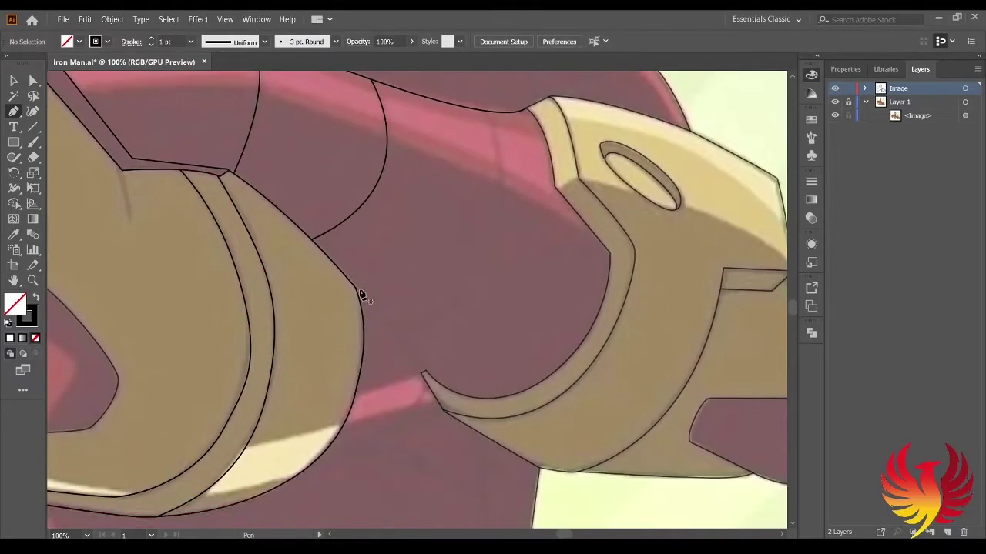
scroll(360, 295, down, 2)
scroll(313, 304, up, 4)
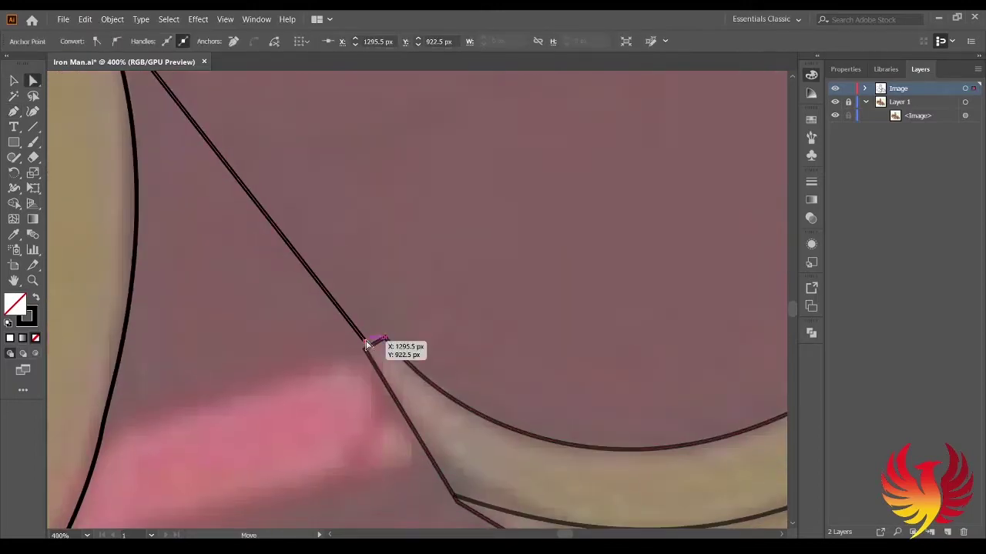
scroll(370, 341, down, 3)
scroll(296, 358, down, 1)
Fit the artboard in view and draw a curved collar line across the neck base.
key(p)
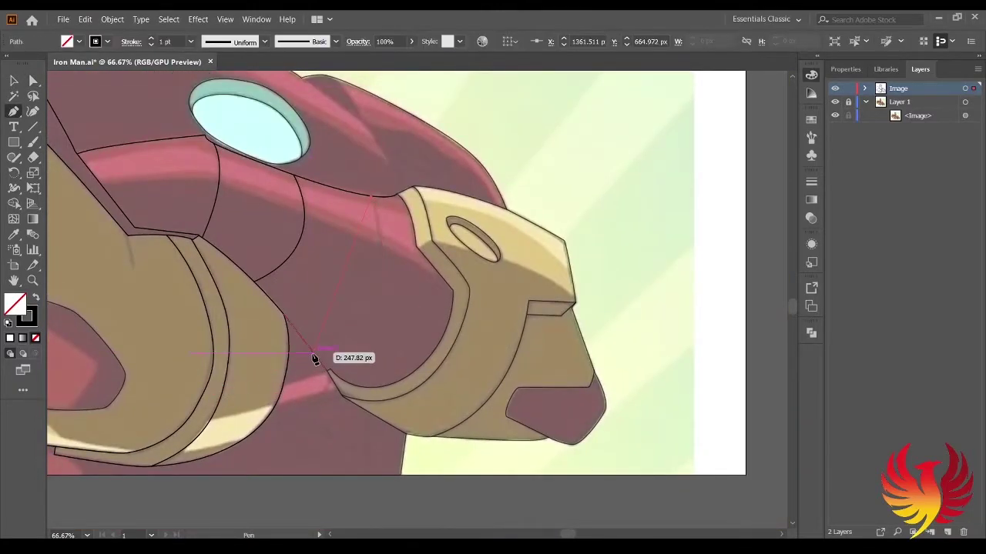
click(834, 101)
scroll(685, 167, down, 2)
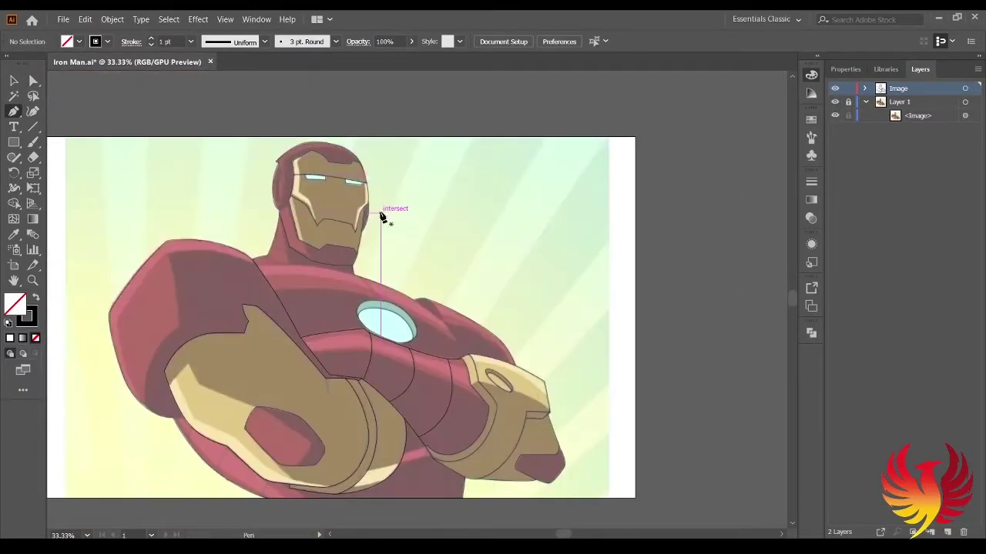
scroll(559, 229, up, 1)
scroll(423, 247, up, 1)
scroll(246, 282, up, 1)
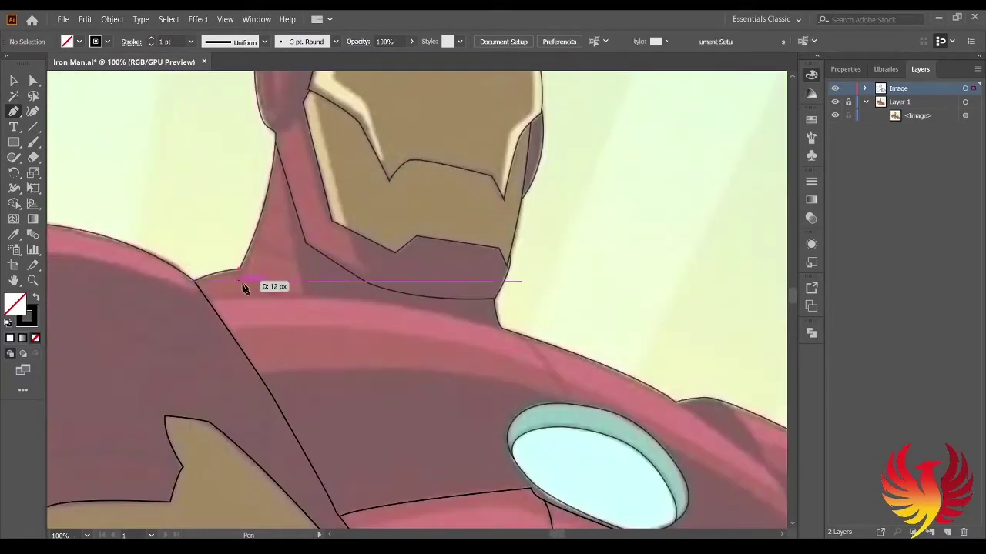
drag(243, 278, 283, 303)
drag(498, 316, 550, 351)
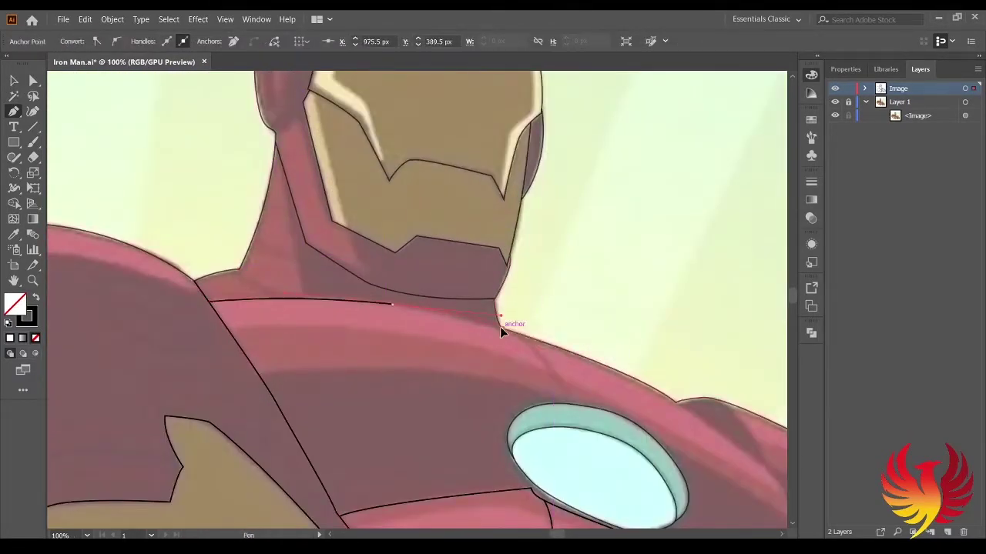
scroll(500, 326, up, 2)
ctrl+click(348, 256)
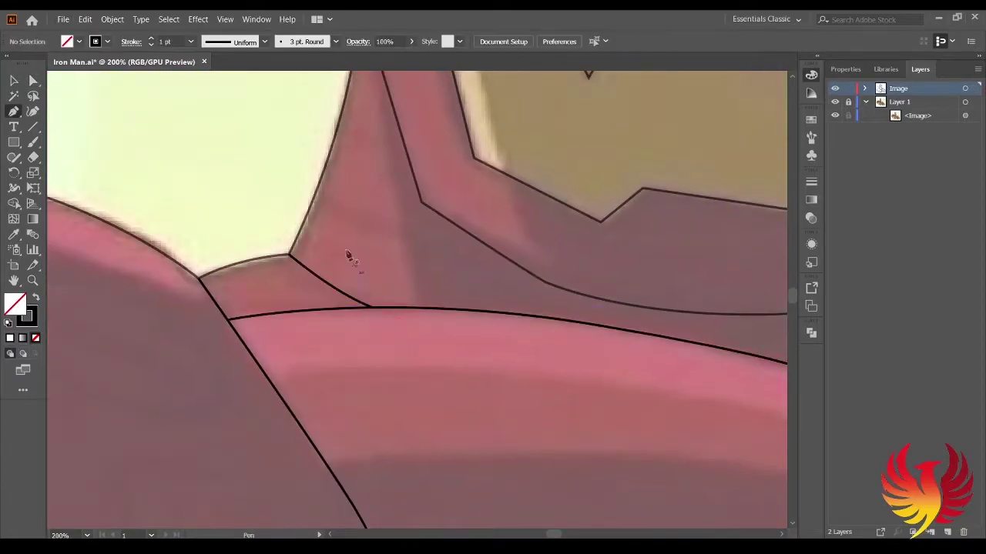
Add a curved neck line along the faceplate's jaw.
scroll(348, 256, down, 2)
scroll(408, 330, up, 1)
drag(378, 275, 374, 270)
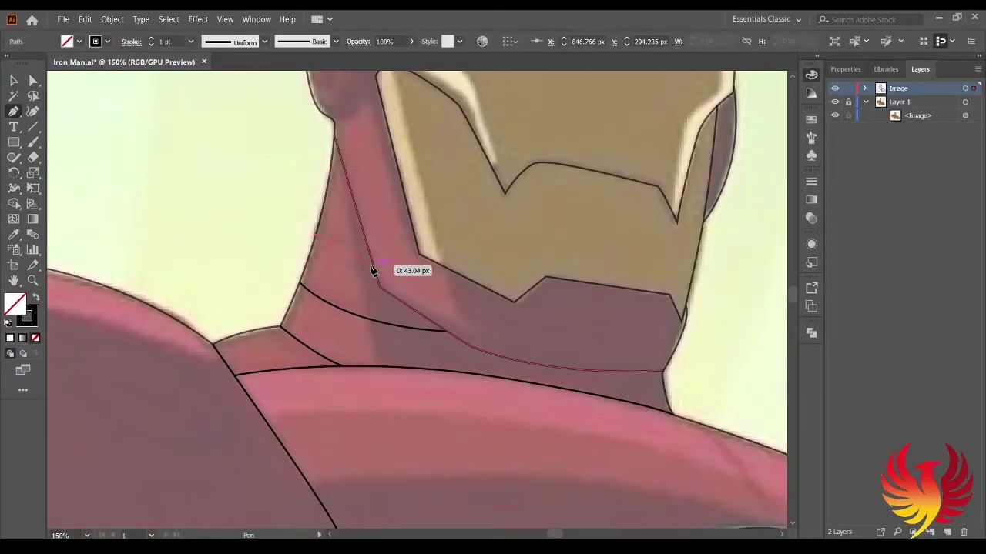
ctrl+click(364, 286)
scroll(363, 240, down, 2)
scroll(387, 276, up, 1)
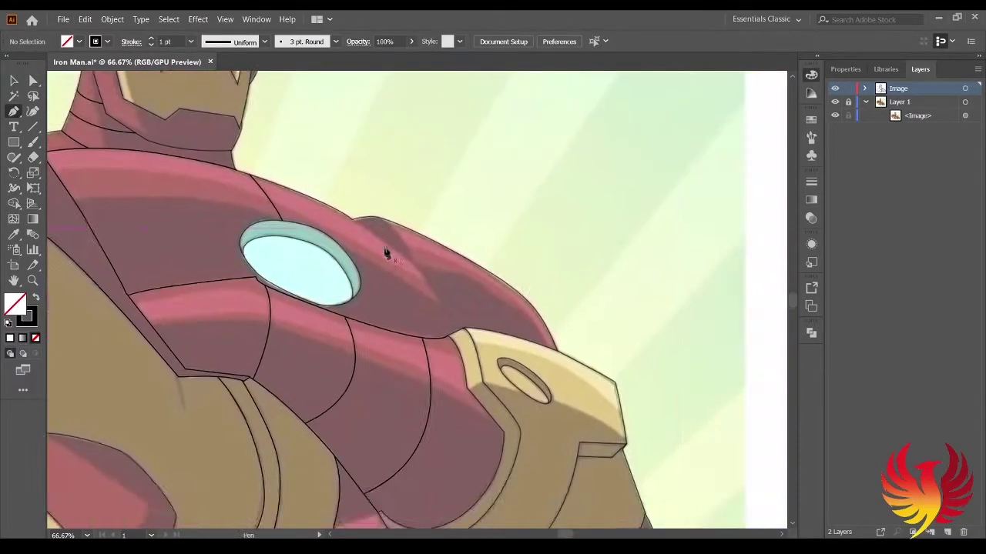
Finish the chest armour edge outline down to the gauntlet corner.
click(462, 260)
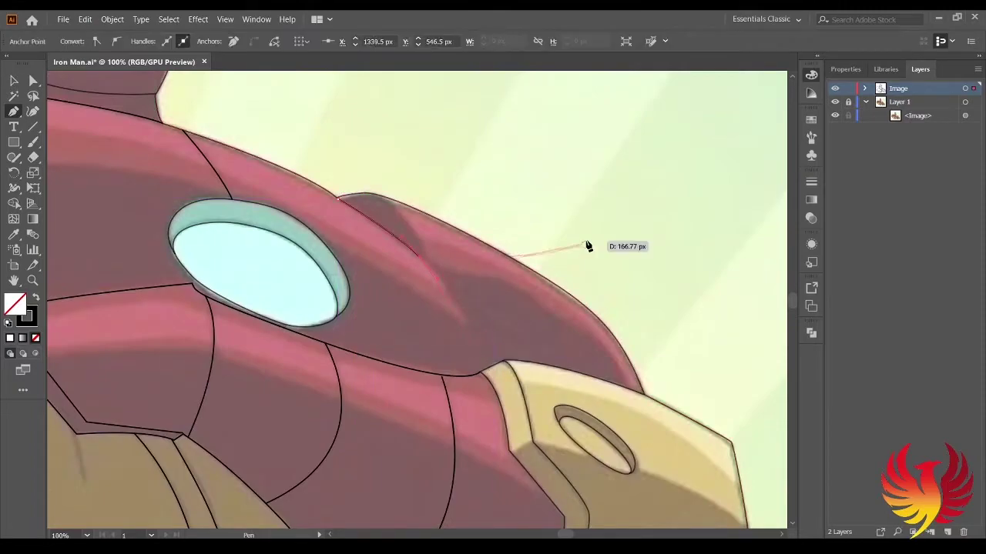
click(482, 375)
ctrl+click(331, 166)
Outline the recess on the helmet's side with a narrow closed vertical oval.
scroll(699, 136, down, 2)
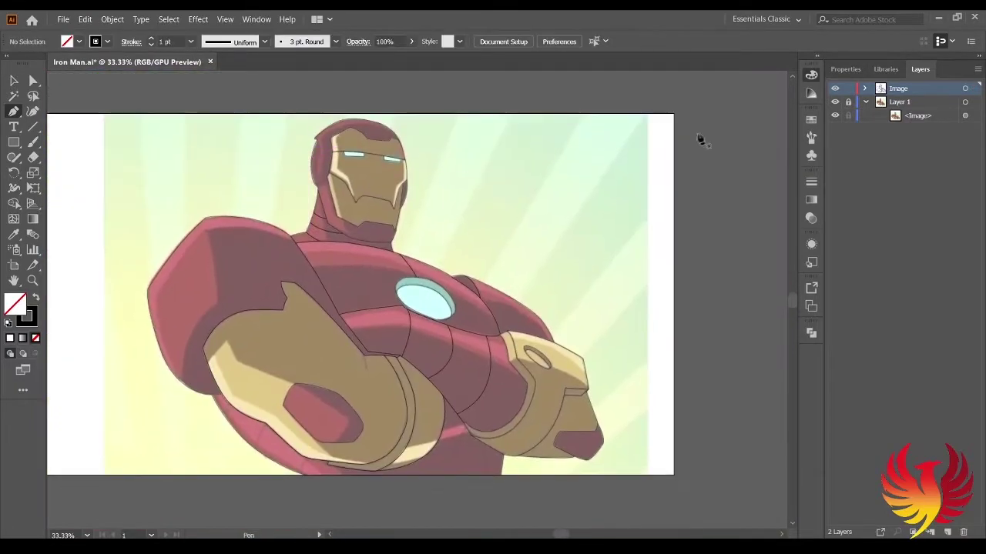
key(ctrl+y)
key(ctrl+y)
scroll(412, 223, up, 4)
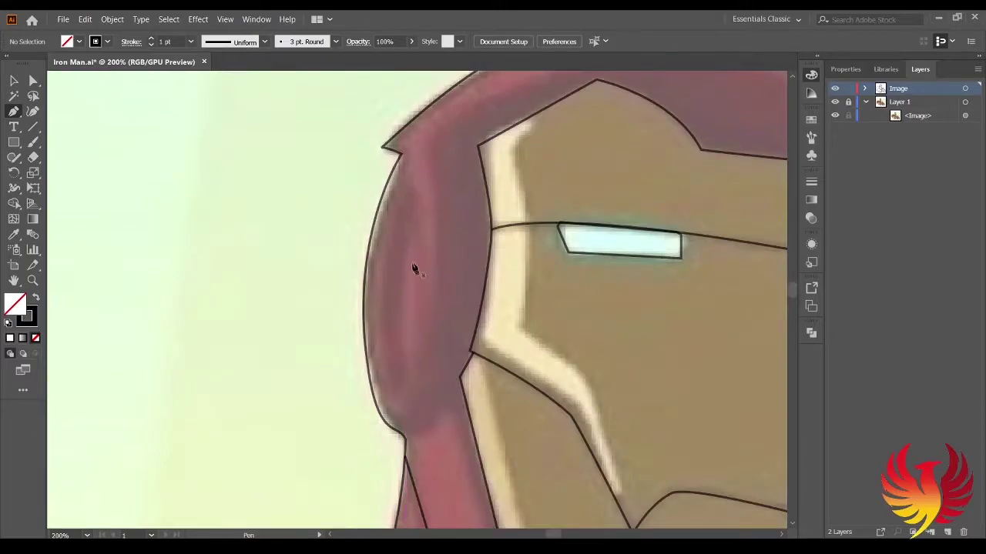
drag(397, 381, 371, 428)
click(407, 216)
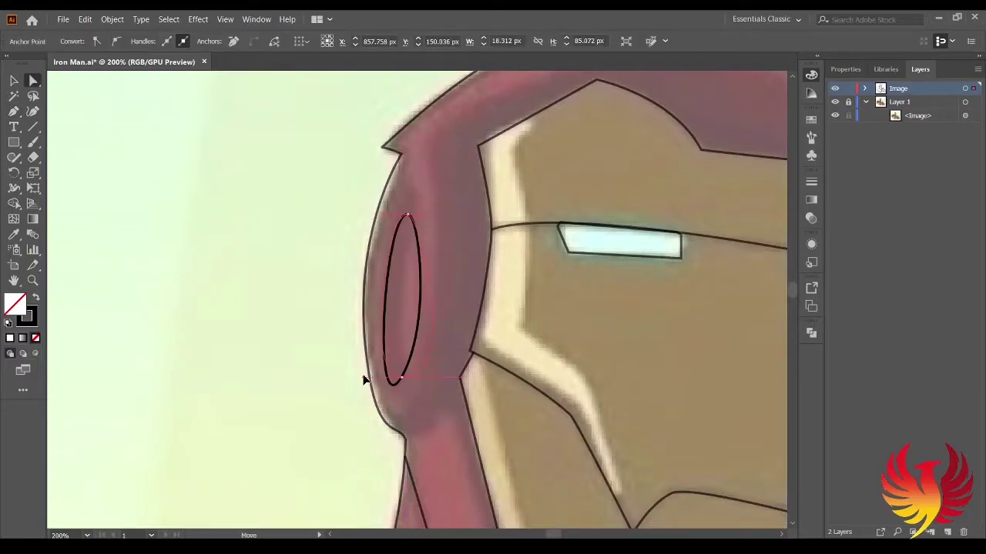
ctrl+click(260, 388)
Pen a short seam line across the red arm band and deselect it.
scroll(259, 388, down, 1)
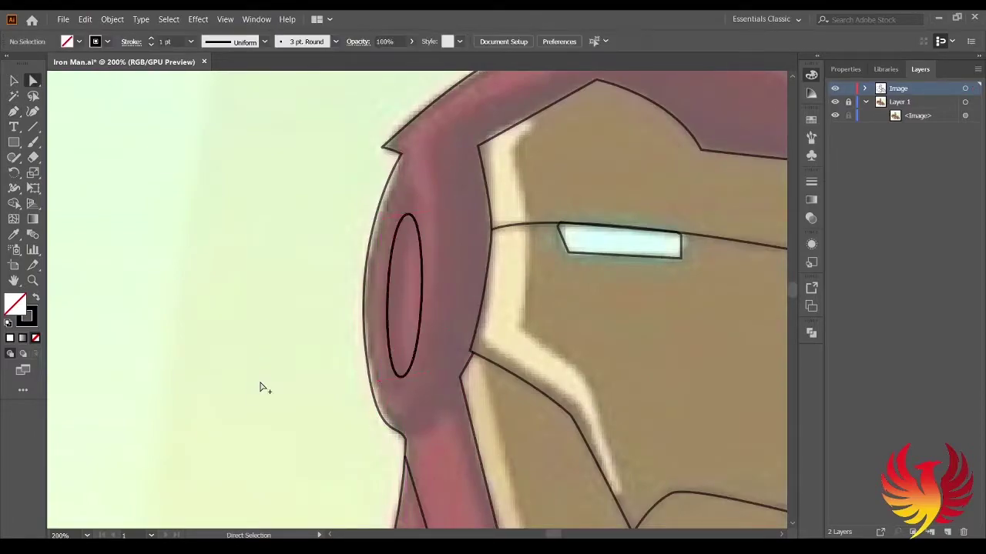
key(ctrl+y)
key(ctrl+y)
scroll(431, 143, up, 3)
scroll(312, 220, down, 2)
key(p)
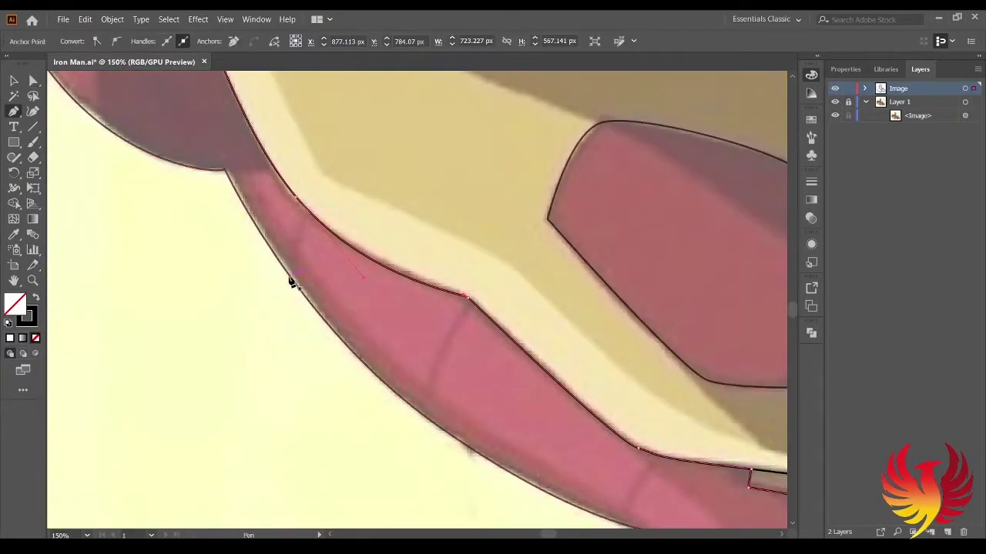
ctrl+click(312, 220)
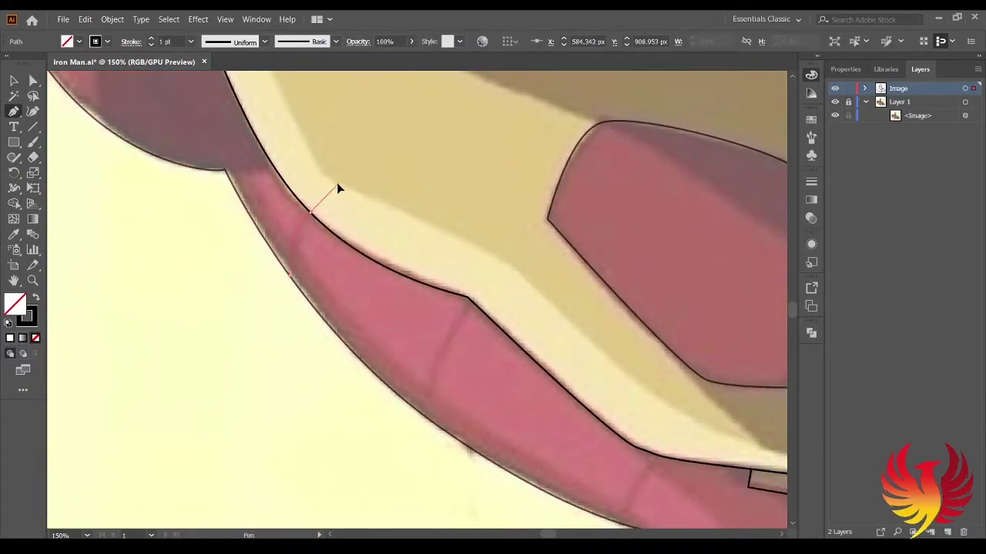
scroll(337, 192, down, 1)
click(427, 269)
scroll(367, 480, down, 2)
scroll(419, 362, right, 2)
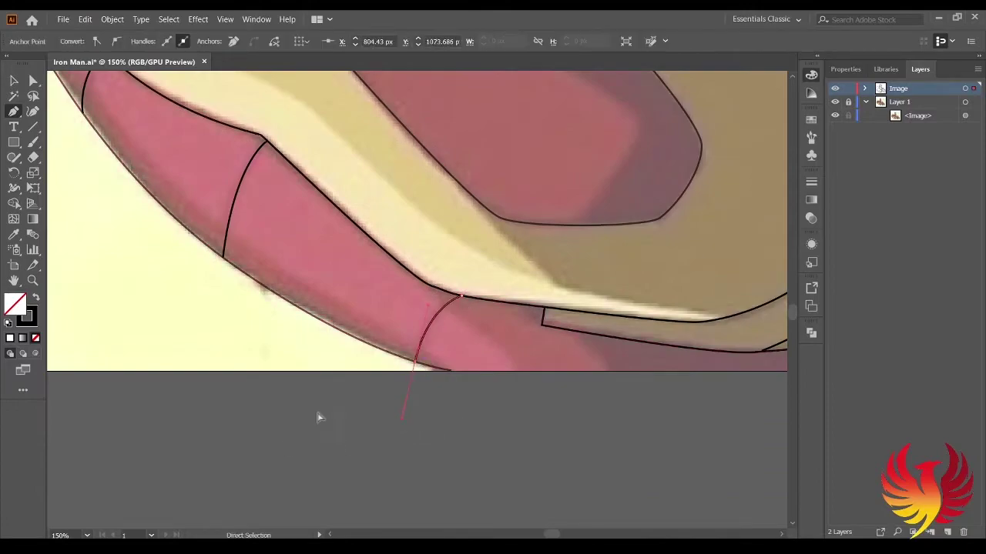
scroll(317, 413, up, 3)
click(606, 245)
ctrl+click(318, 395)
scroll(317, 395, up, 2)
scroll(317, 395, right, 2)
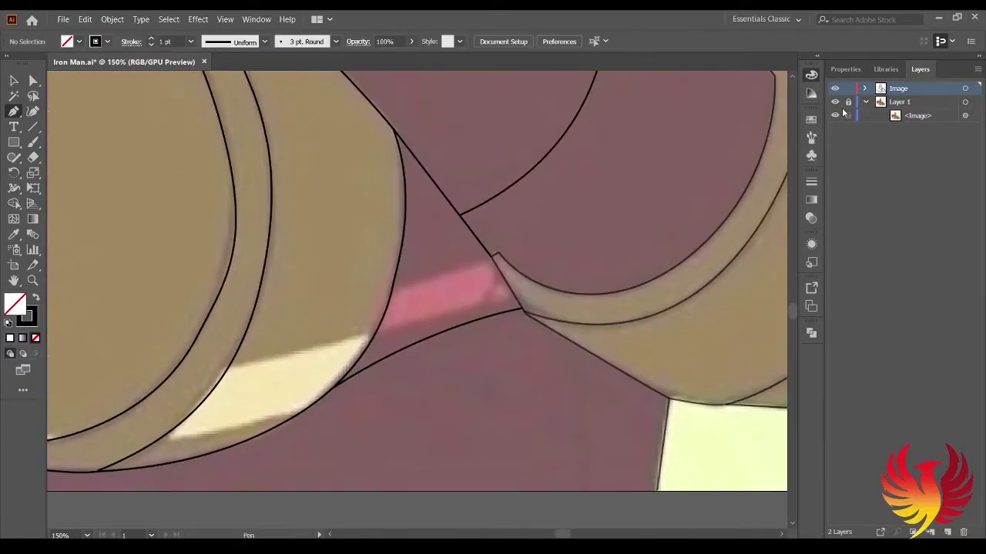
Lock the reference image layer in the Layers panel.
ctrl+click(779, 199)
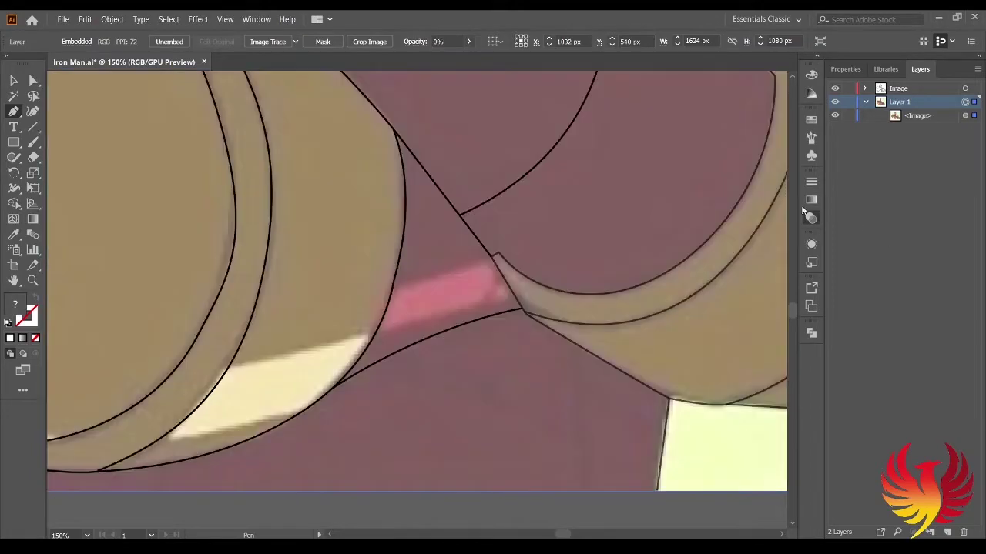
click(848, 101)
key(ctrl+minus)
key(ctrl+minus)
key(ctrl+minus)
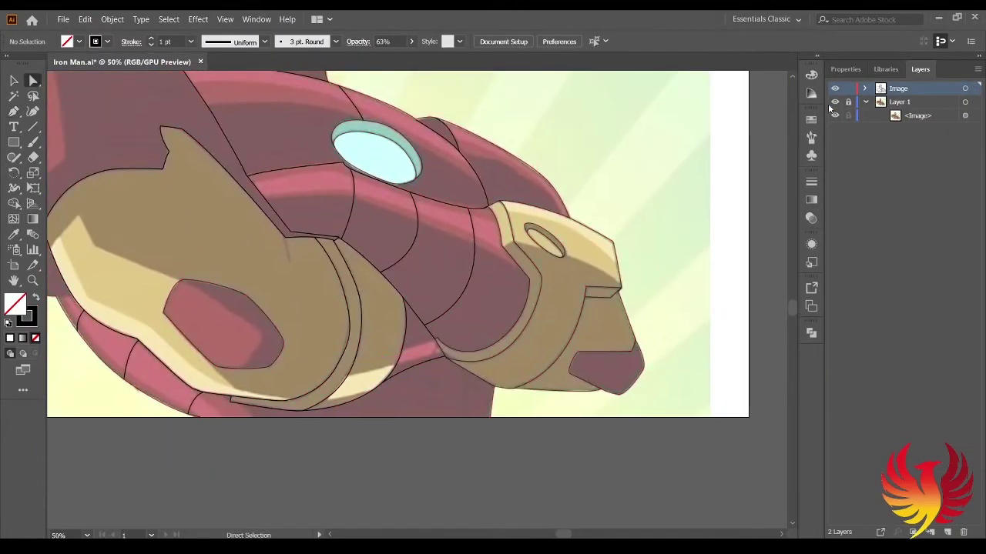
Start a two-anchor seam at the forearm's lower edge, then select the left eye outline.
key(ctrl+plus)
key(ctrl+plus)
key(p)
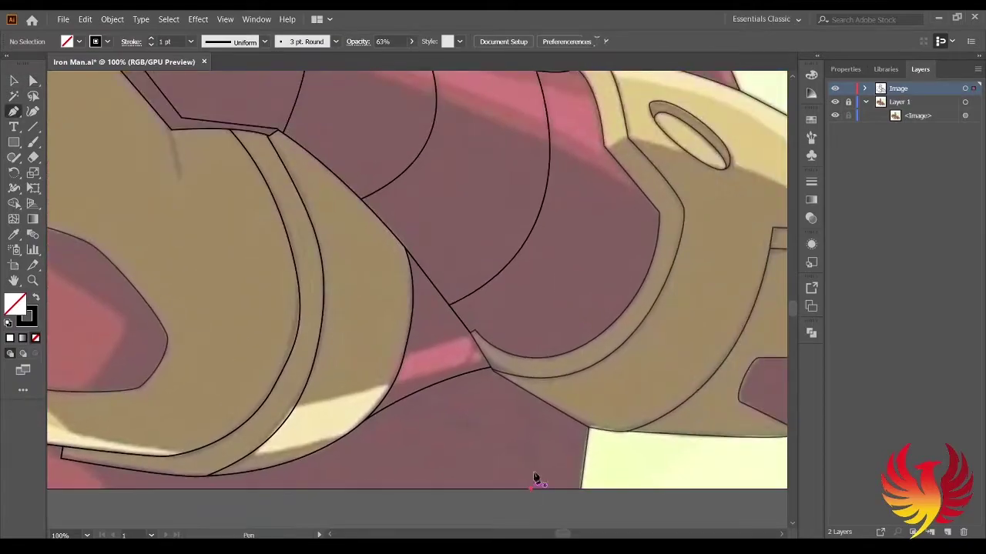
click(535, 478)
click(468, 374)
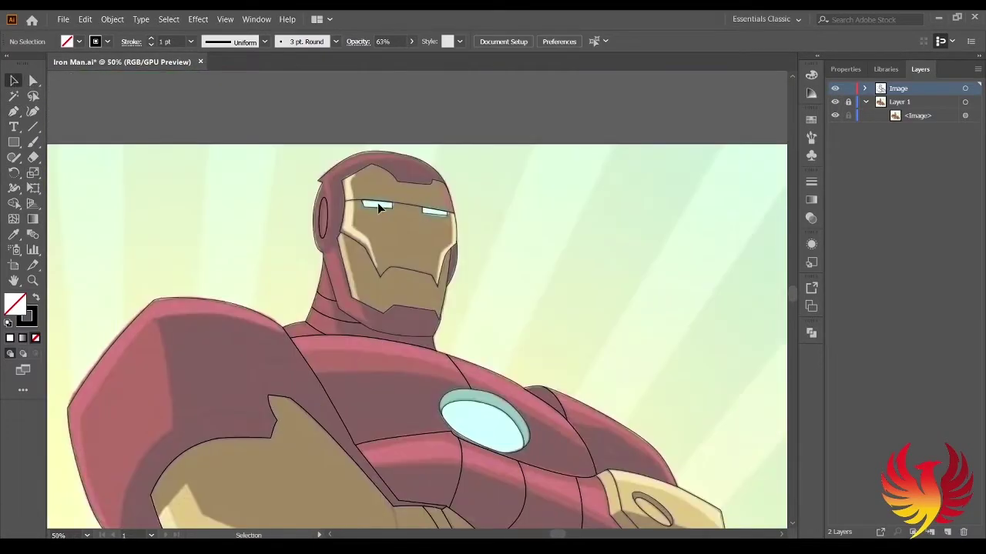
click(378, 208)
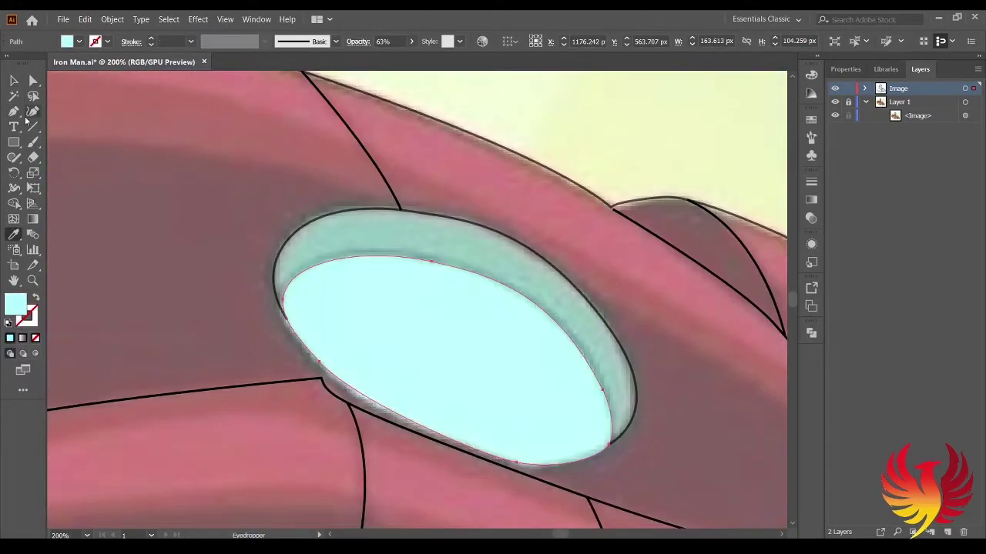
Fill the reactor's outer ring teal and inner disc pale cyan, sampled from the reference.
key(v)
click(464, 225)
click(351, 228)
key(v)
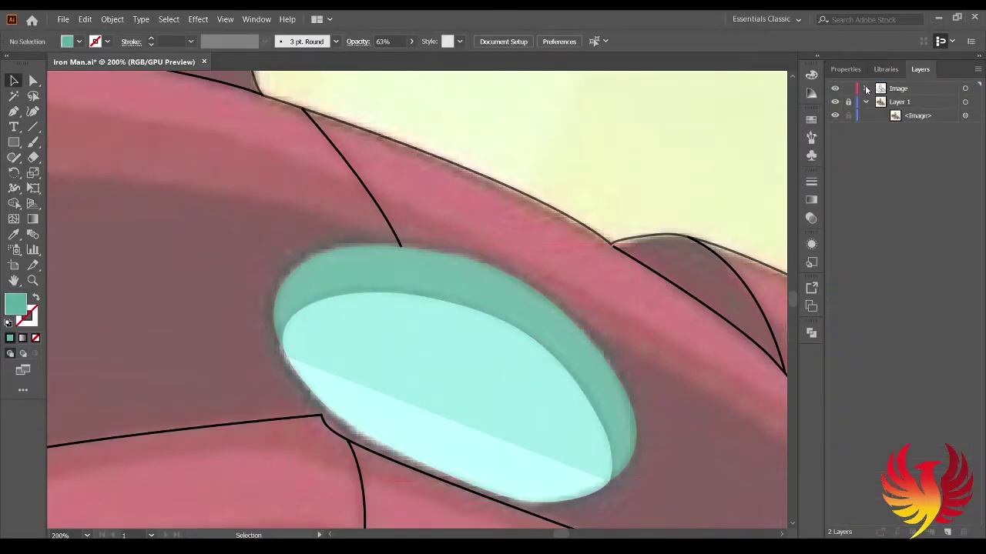
click(524, 352)
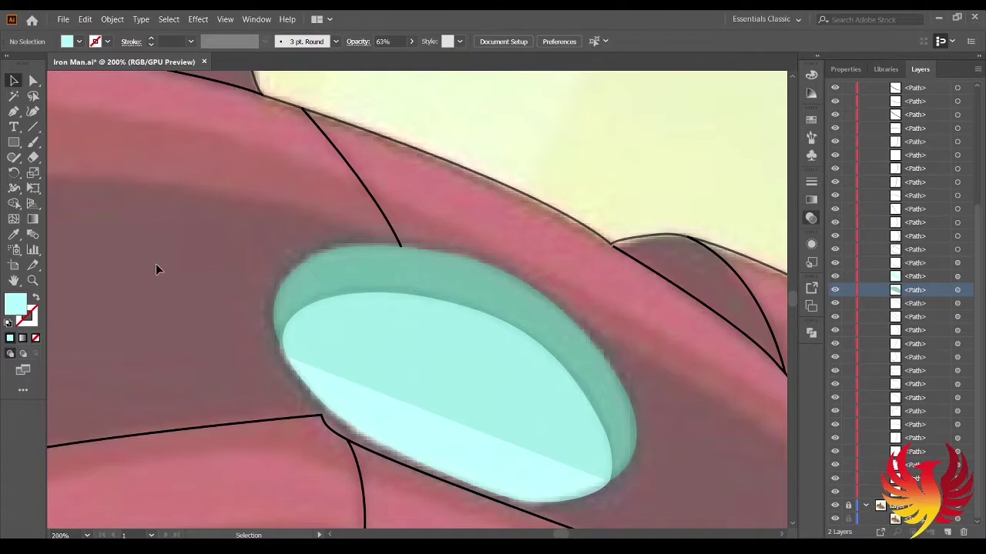
click(847, 288)
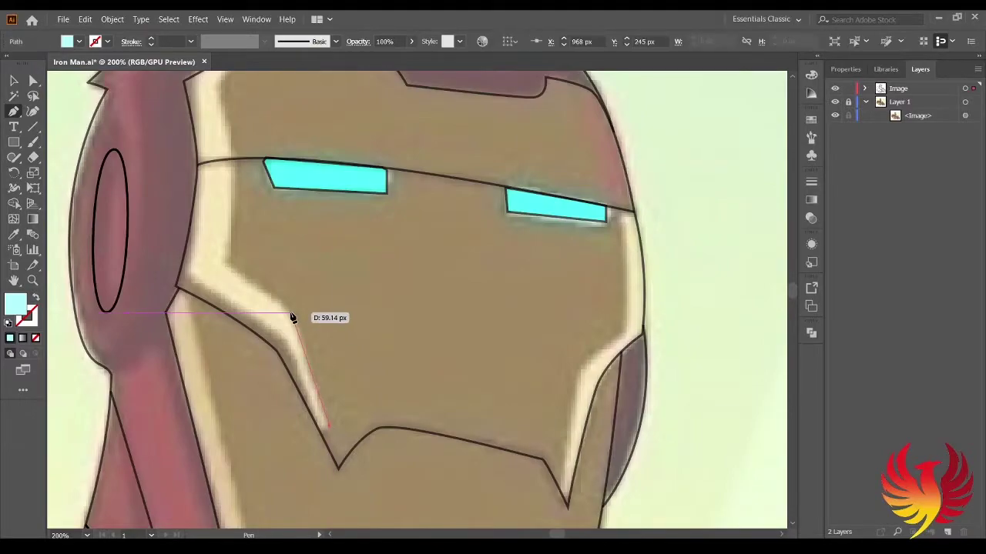
Pen a highlight shape beside the faceplate's left edge up toward the helmet top.
drag(299, 324, 293, 291)
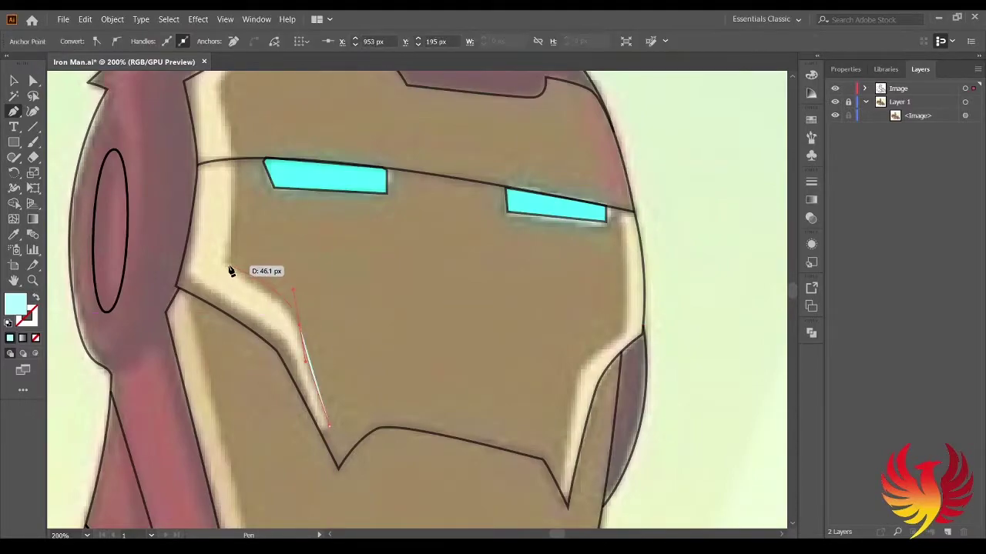
drag(223, 266, 283, 224)
drag(287, 179, 302, 187)
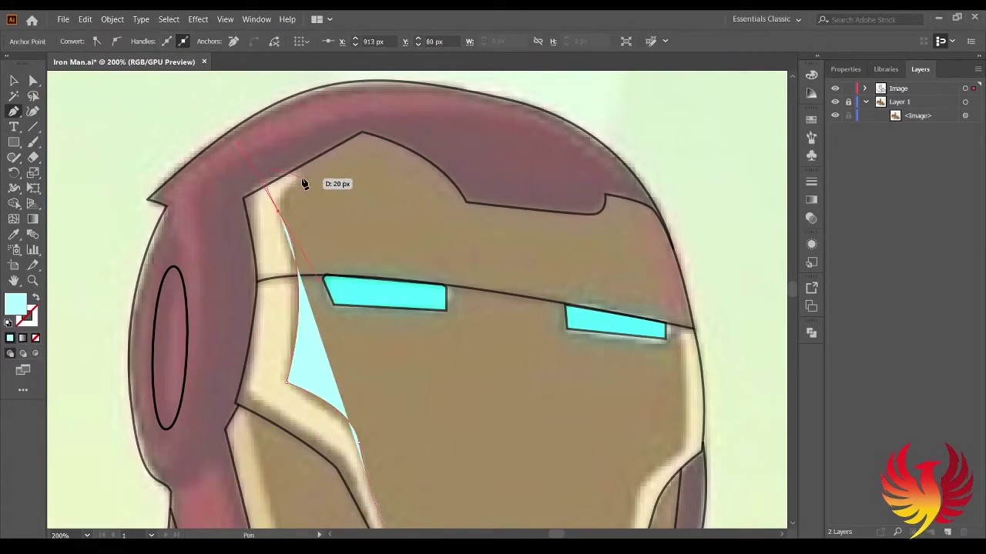
key(ctrl+plus)
key(shift+x)
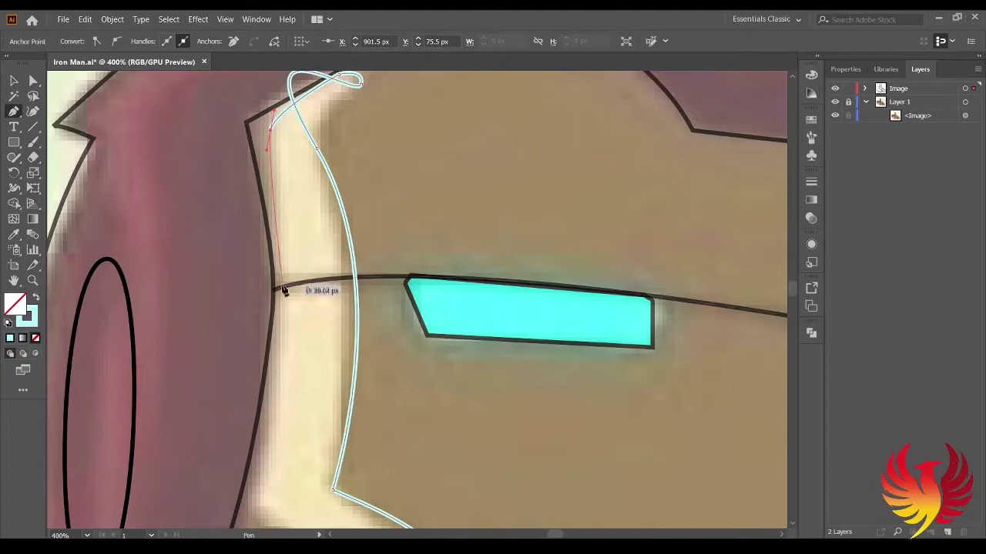
drag(240, 296, 343, 261)
scroll(343, 265, down, 3)
scroll(529, 478, down, 3)
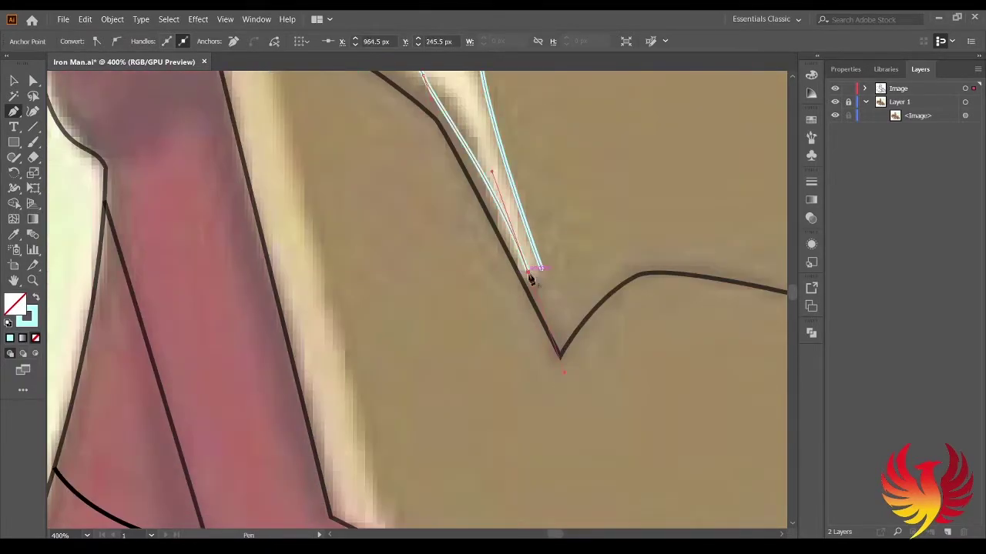
Smooth out the looped top of the highlight path.
key(ctrl+plus)
scroll(518, 329, down, 3)
scroll(528, 341, down, 3)
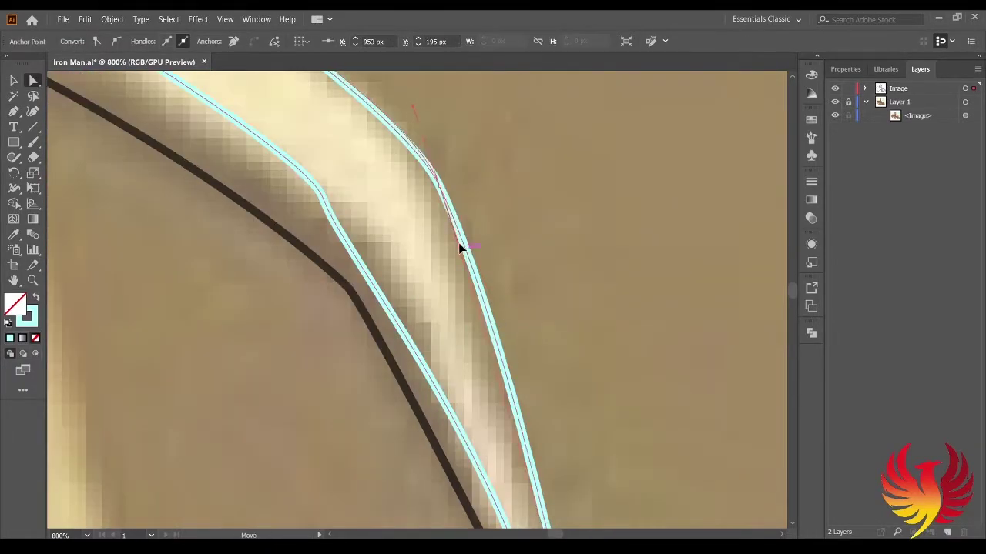
key(ctrl+minus)
scroll(523, 397, up, 5)
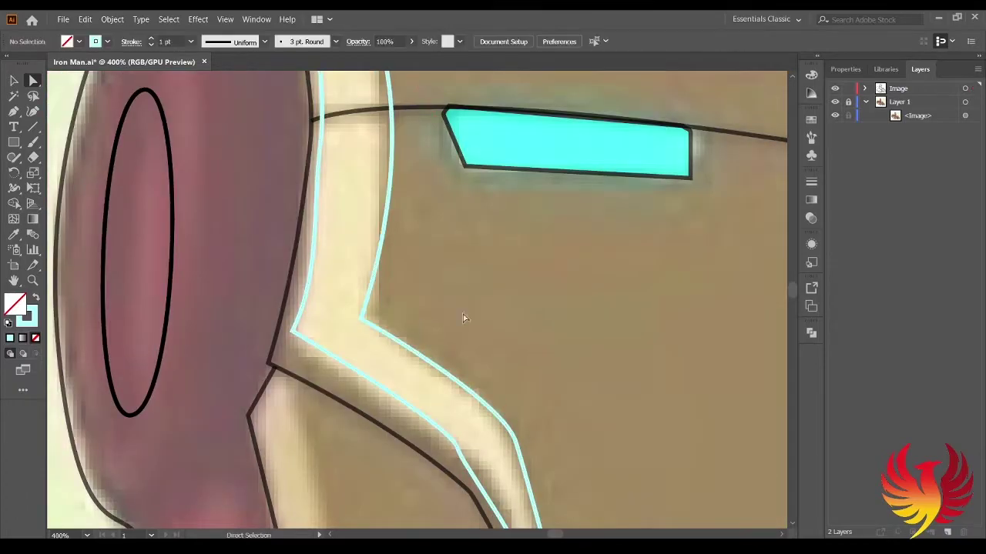
scroll(463, 314, up, 3)
scroll(401, 264, up, 4)
mouse_move(400, 264)
mouse_down()
mouse_move(403, 340)
mouse_move(381, 229)
mouse_up()
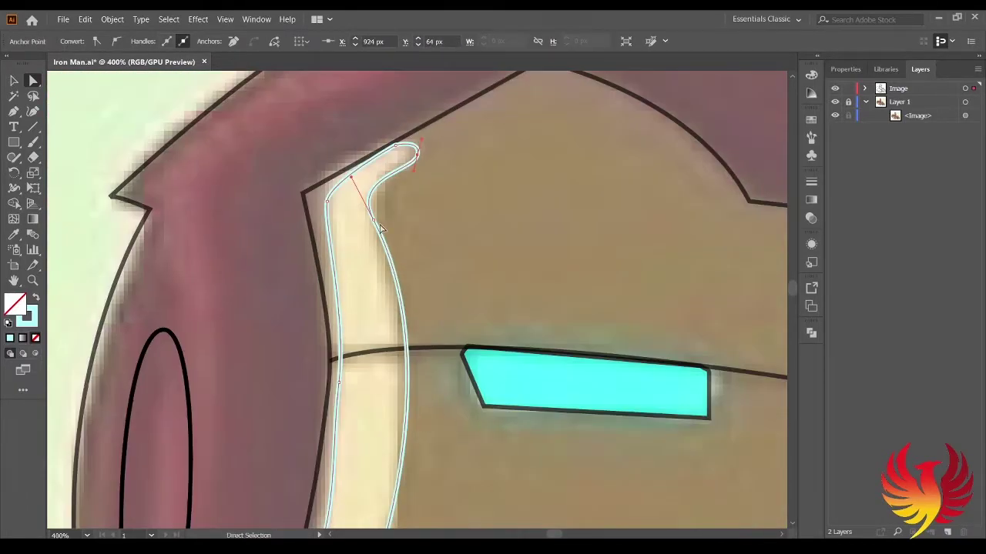
scroll(385, 304, up, 3)
click(362, 292)
scroll(419, 449, up, 2)
scroll(363, 227, up, 2)
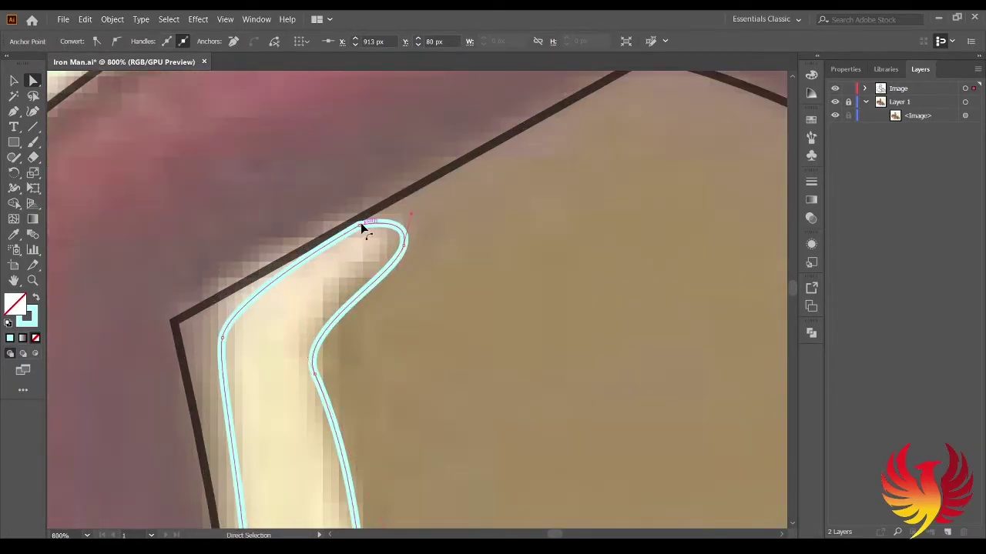
Reshape the highlight's top anchor and bend to match the reference.
click(358, 228)
scroll(284, 182, down, 3)
scroll(307, 306, down, 5)
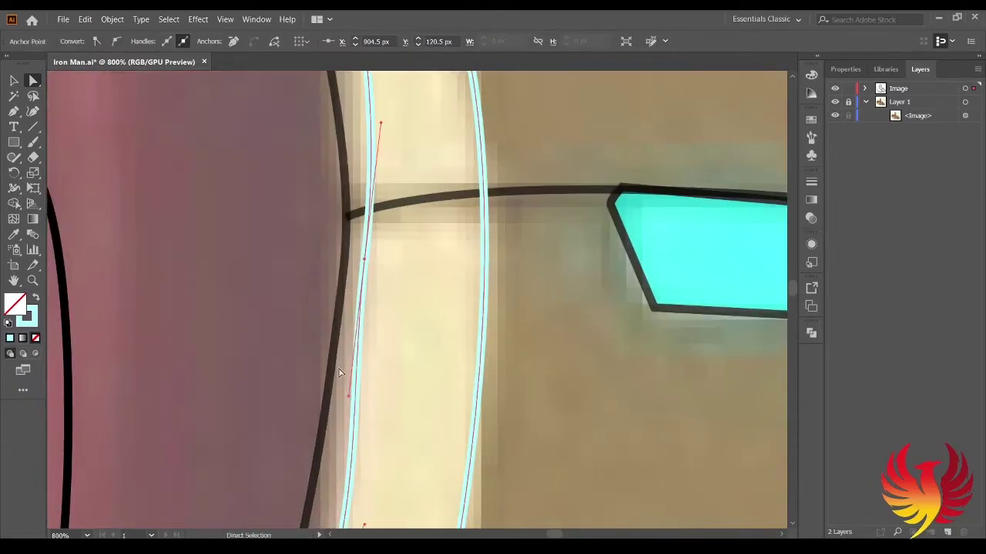
scroll(238, 246, down, 2)
click(324, 285)
scroll(324, 286, up, 2)
scroll(216, 314, down, 5)
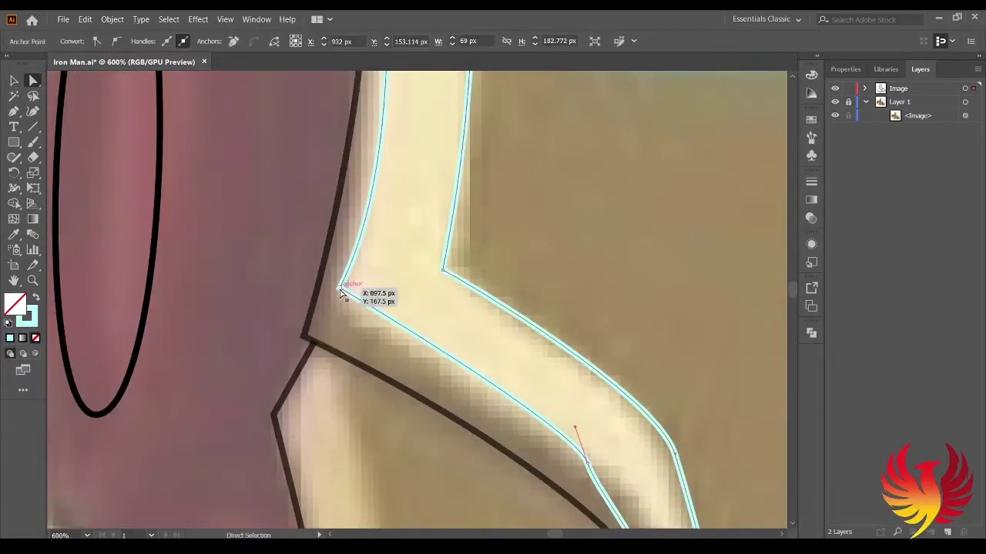
drag(341, 286, 380, 220)
scroll(381, 221, up, 2)
click(422, 276)
drag(422, 276, 455, 285)
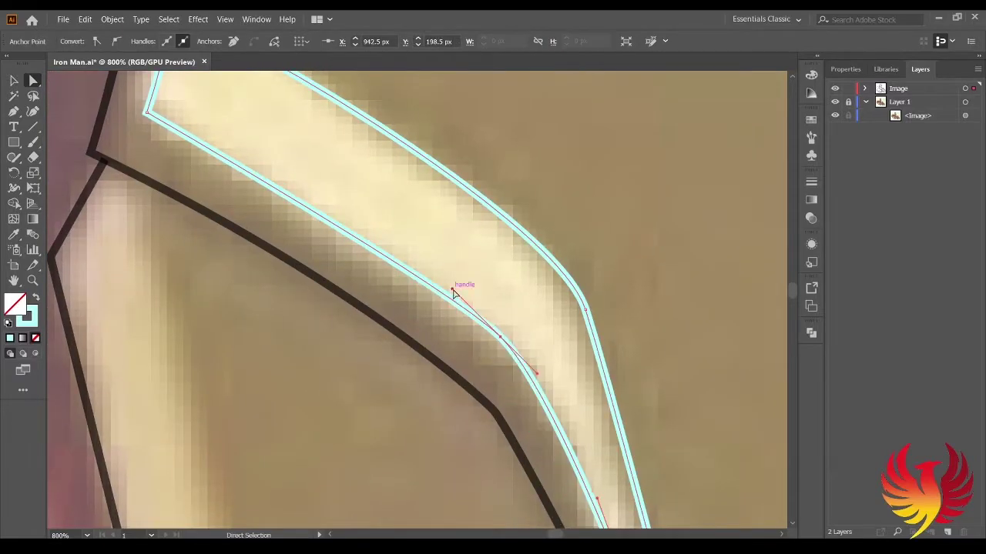
scroll(341, 395, down, 3)
click(501, 466)
Fill the highlight with pale yellow from the reference, then deselect and view the whole helmet.
key(i)
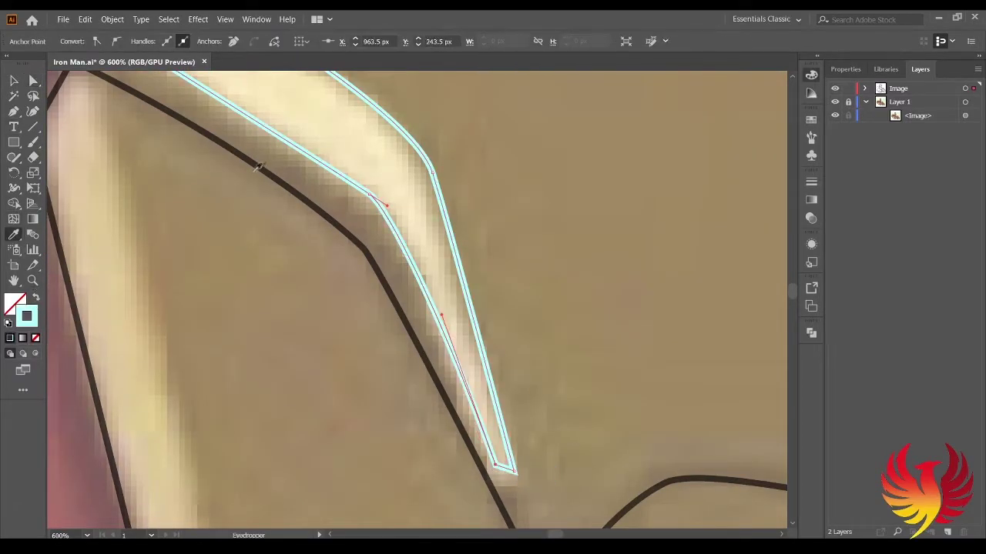
click(400, 154)
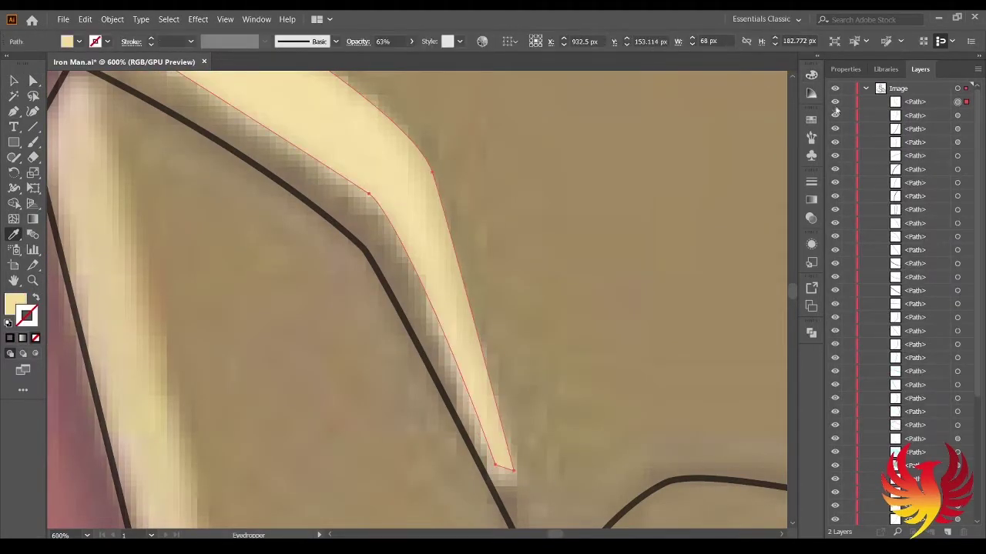
key(ctrl+shift+a)
key(ctrl+a)
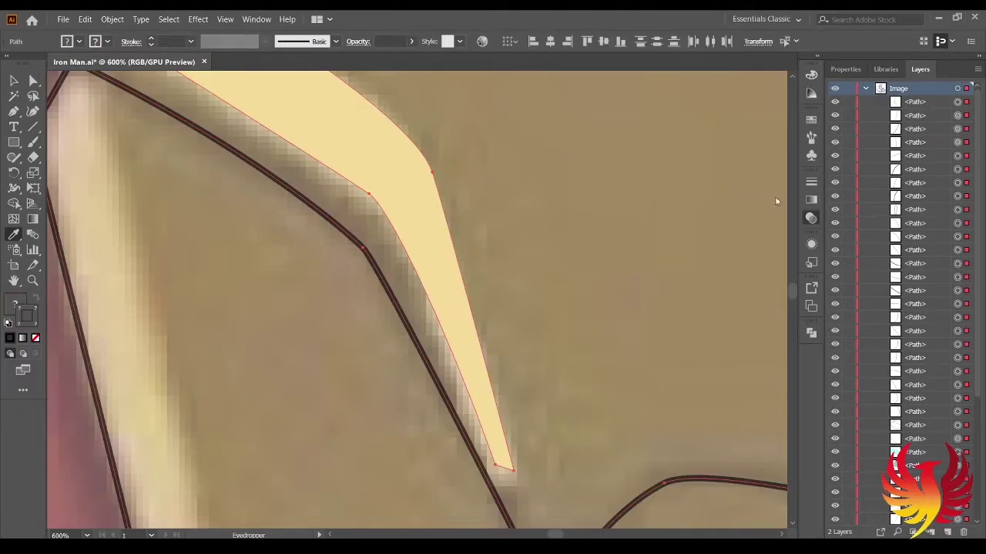
click(14, 80)
key(ctrl+0)
key(ctrl+shift+a)
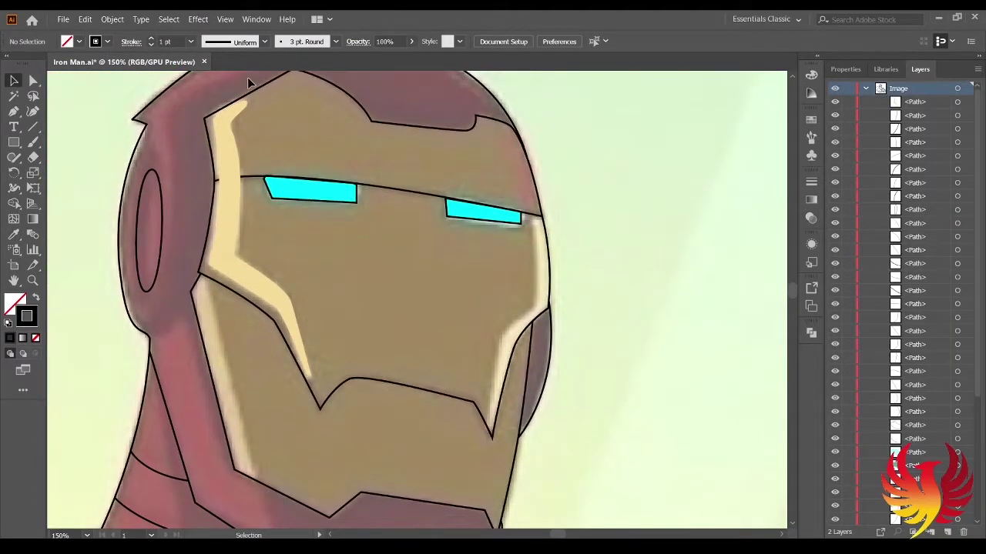
Fill the faceplate path with gold-orange sampled from the reference.
click(529, 392)
key(a)
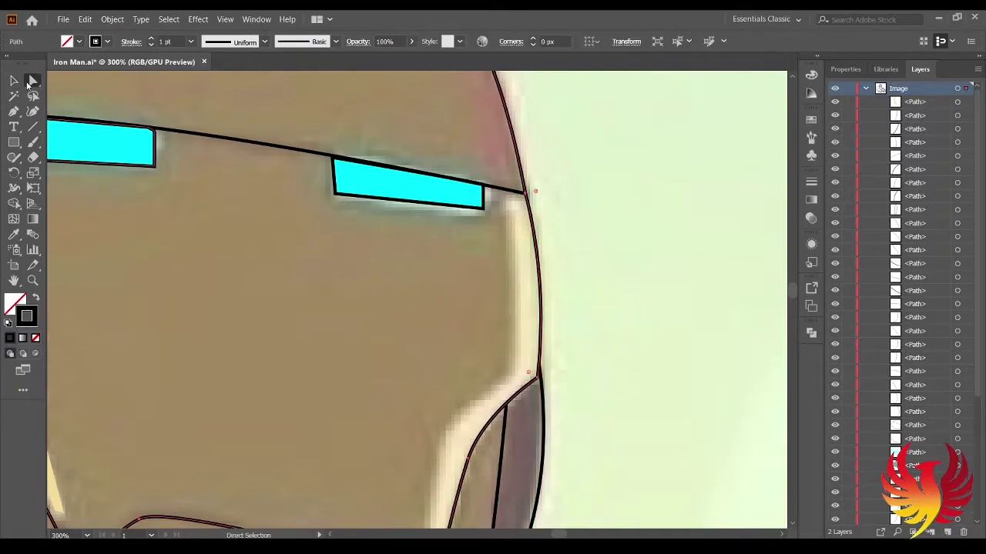
mouse_move(529, 189)
mouse_down()
mouse_move(262, 317)
mouse_move(377, 335)
mouse_up()
key(i)
click(299, 307)
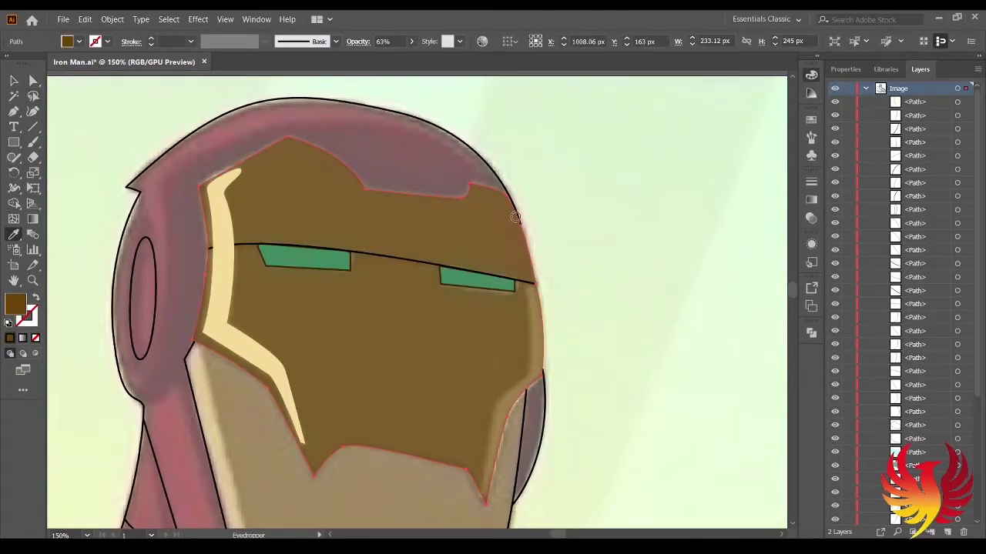
click(515, 218)
key(v)
key(ctrl+shift+a)
key(ctrl+0)
Give the faceplate a 1 pt black outline and 100% opacity, checking it with the reference hidden.
scroll(857, 331, down, 5)
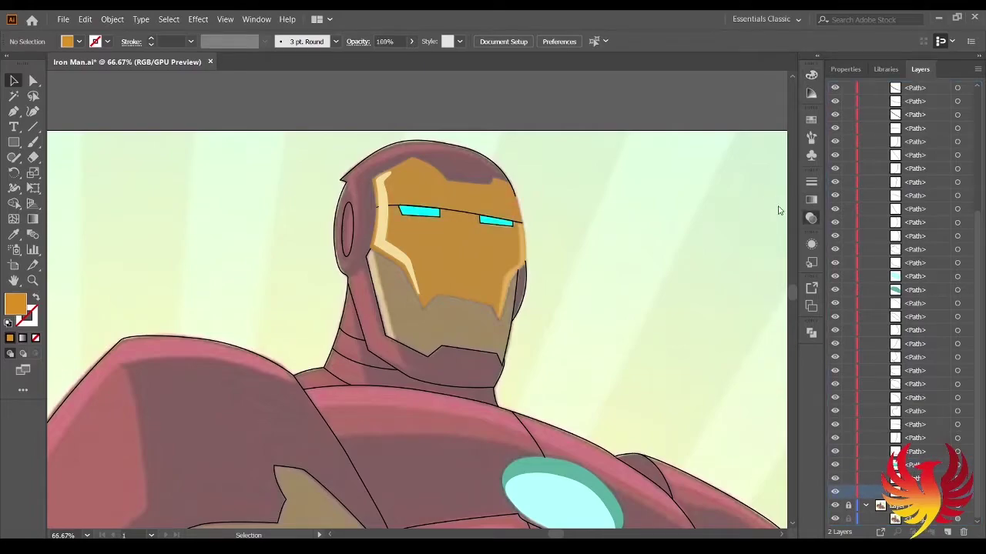
key(ctrl+equal)
key(ctrl+equal)
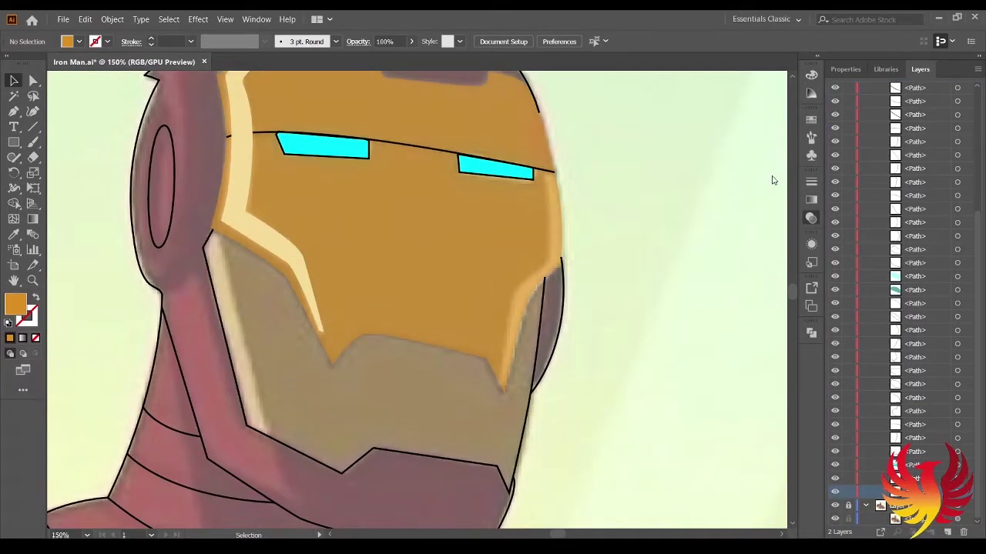
scroll(416, 300, up, 2)
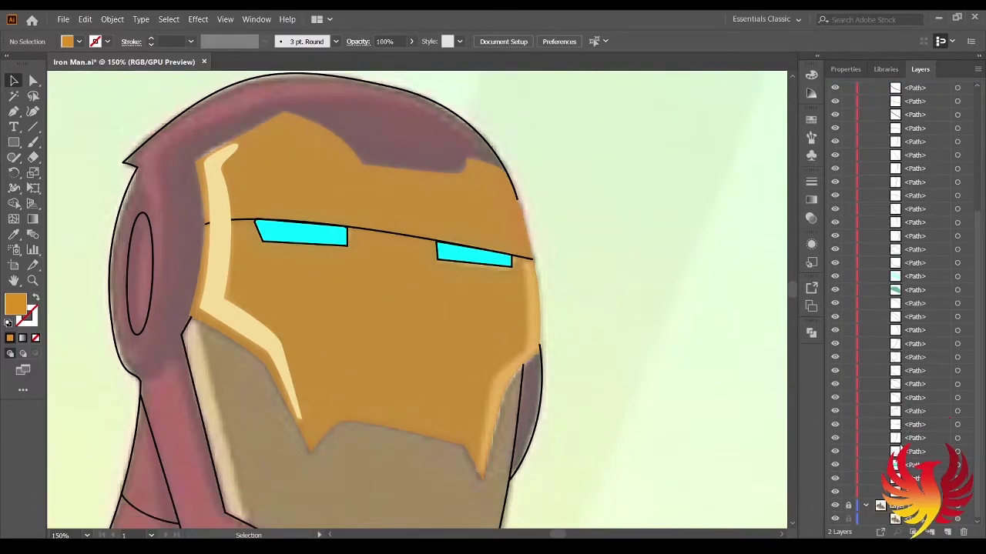
scroll(853, 429, up, 3)
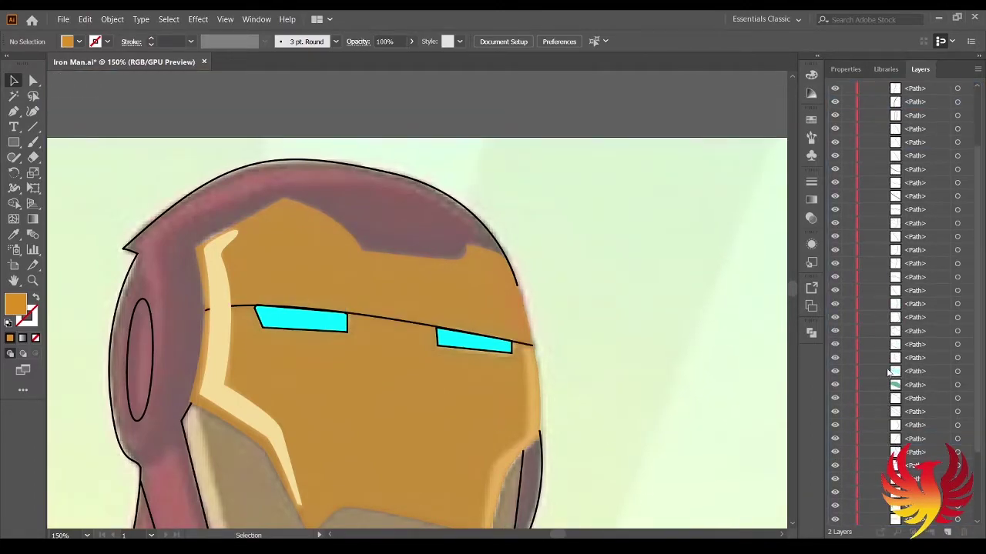
scroll(861, 438, down, 3)
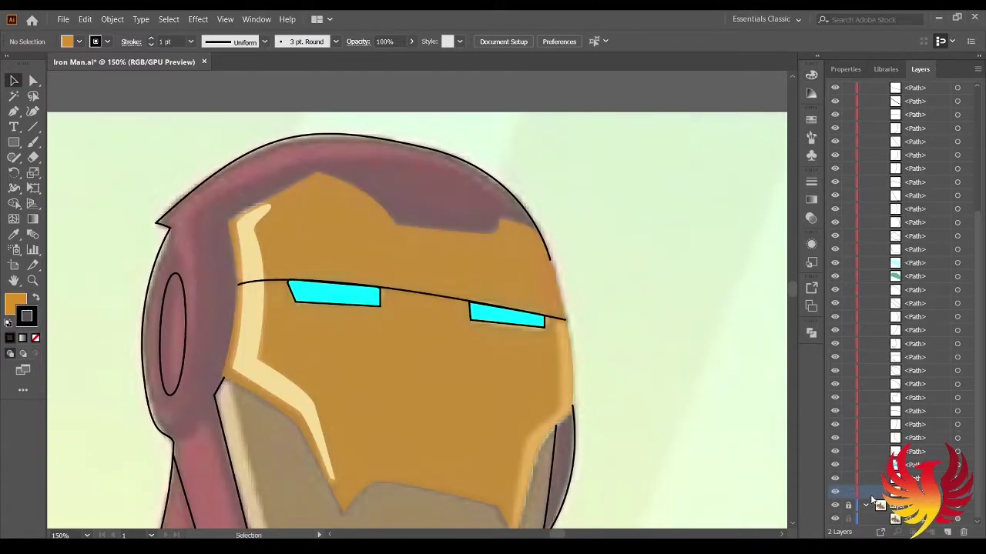
click(834, 505)
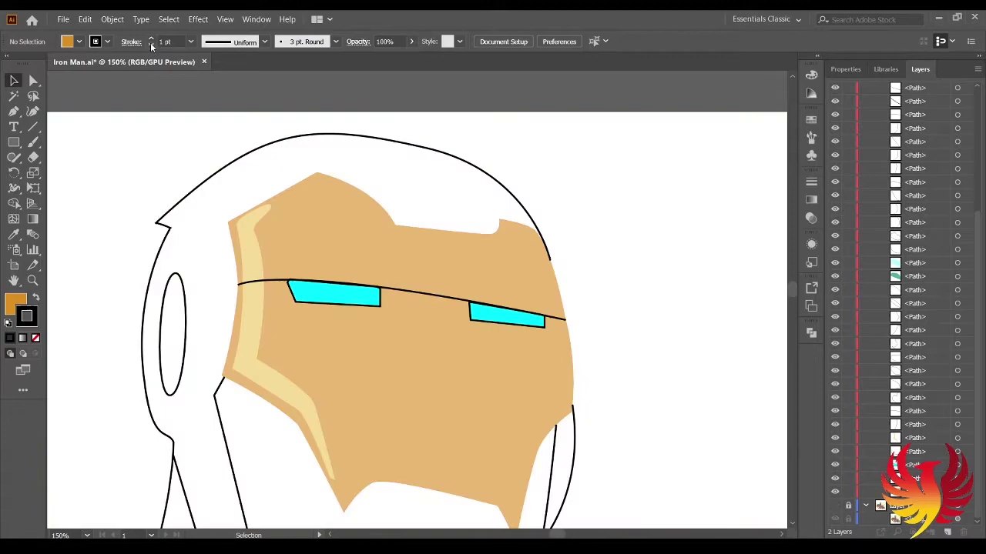
click(18, 320)
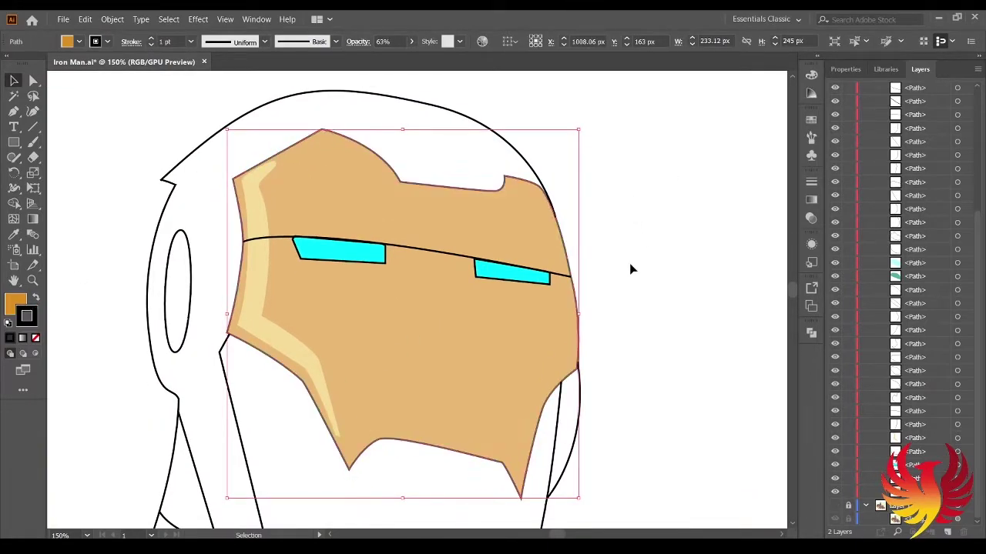
click(667, 325)
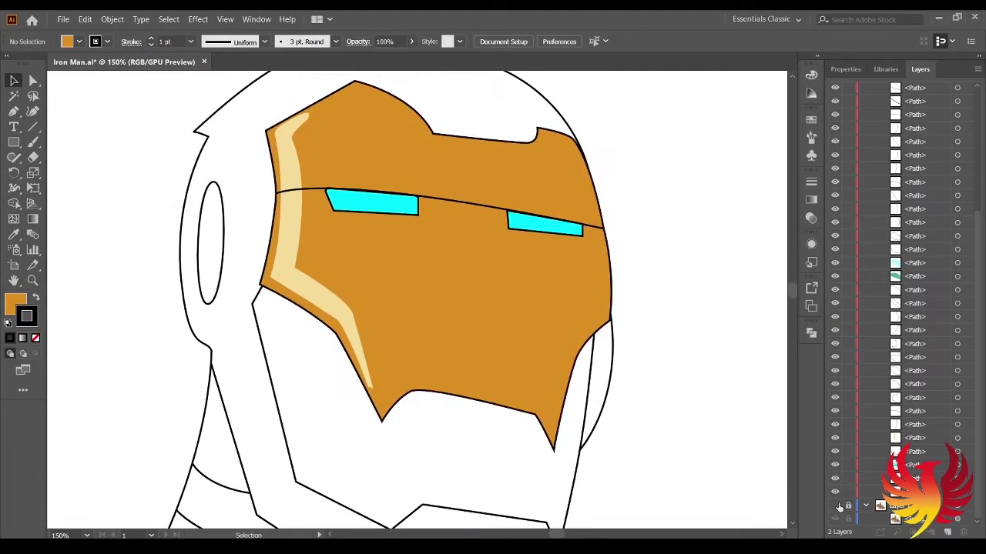
click(834, 505)
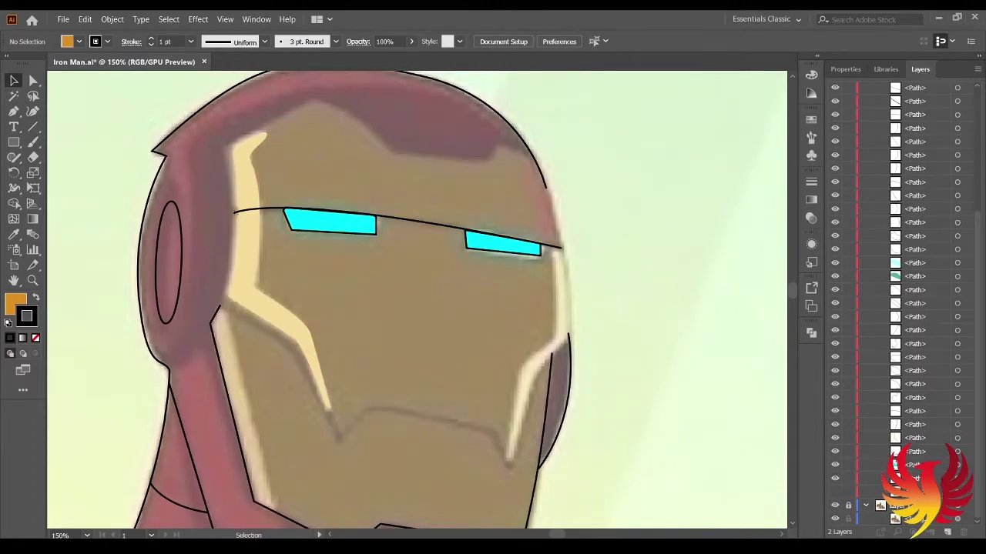
Pen an unfilled highlight path along the faceplate's right edge.
key(p)
scroll(436, 423, up, 3)
drag(424, 366, 473, 324)
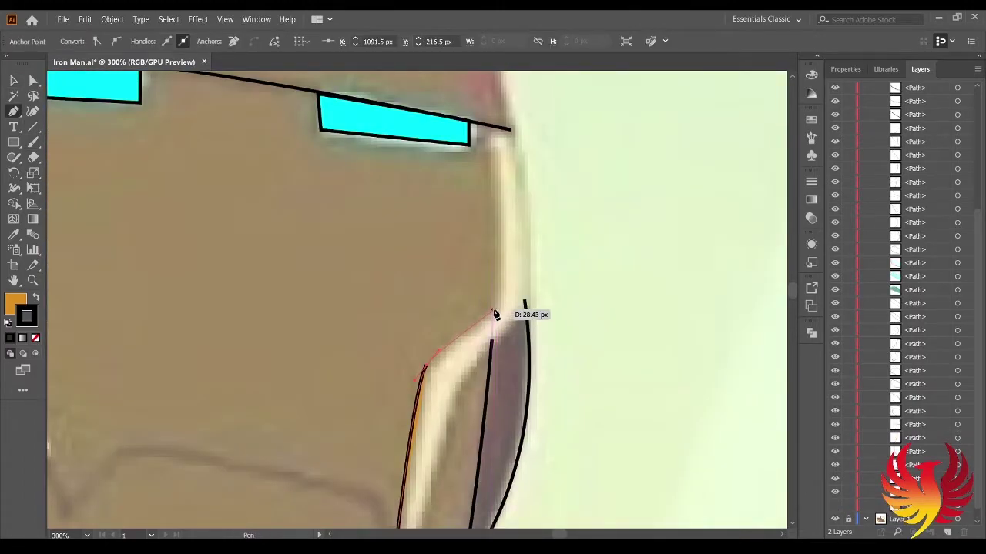
click(495, 312)
drag(493, 144, 514, 144)
click(835, 505)
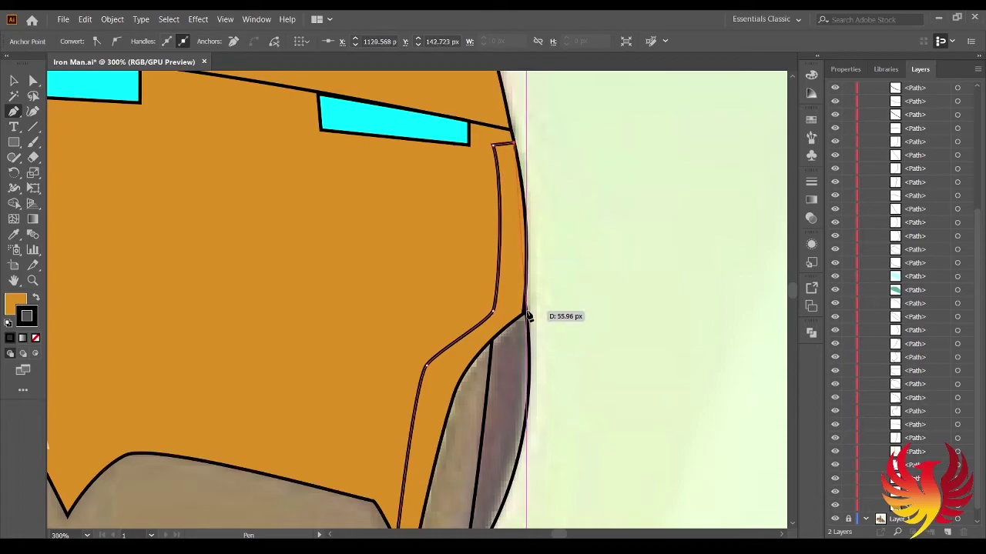
click(37, 299)
key(slash)
scroll(418, 506, down, 3)
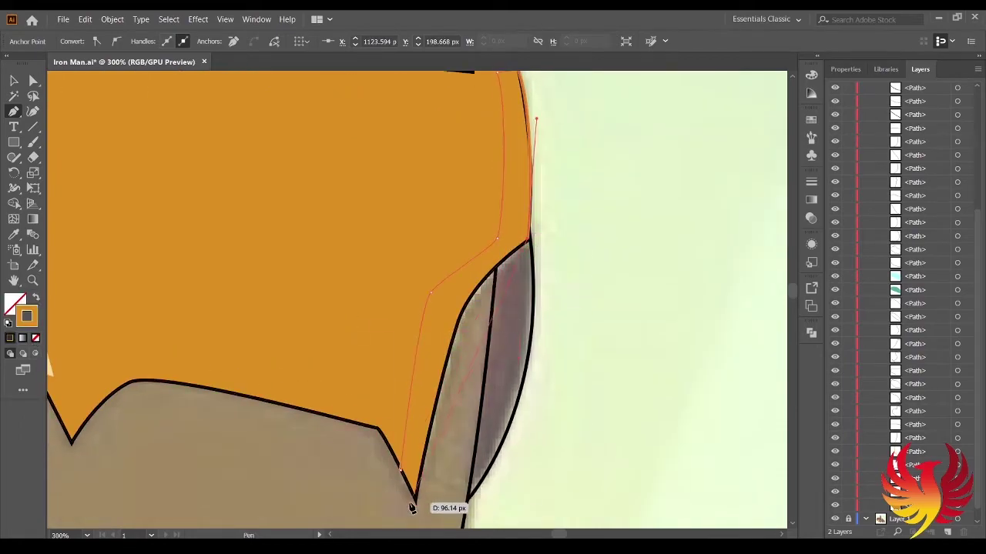
scroll(424, 367, down, 3)
scroll(433, 321, up, 5)
click(433, 321)
Trace the highlight strip's inner edge with further pen points.
key(p)
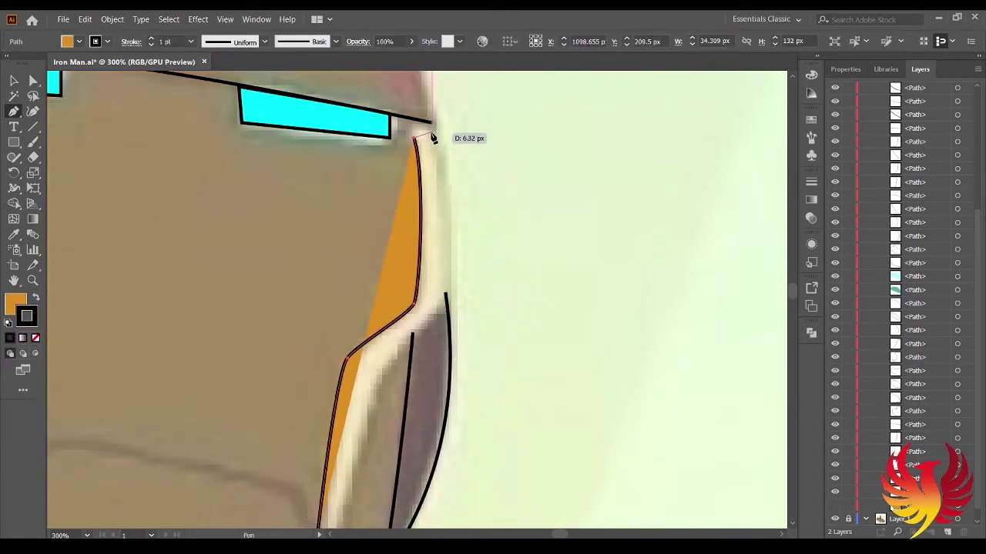
click(425, 141)
drag(445, 295, 455, 267)
click(36, 299)
scroll(365, 319, up, 2)
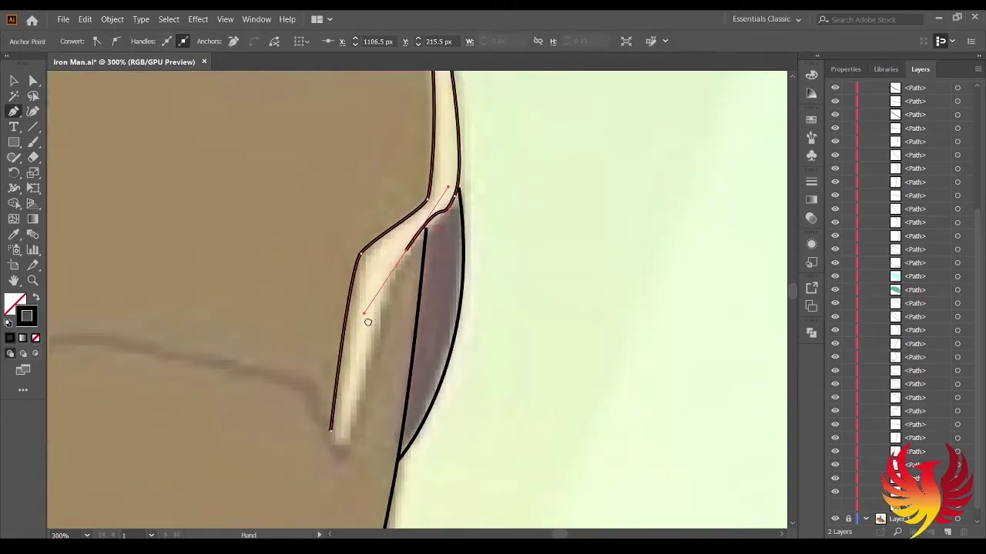
scroll(346, 346, up, 3)
Reshape the strip's anchors so its lower edge follows the faceplate.
key(a)
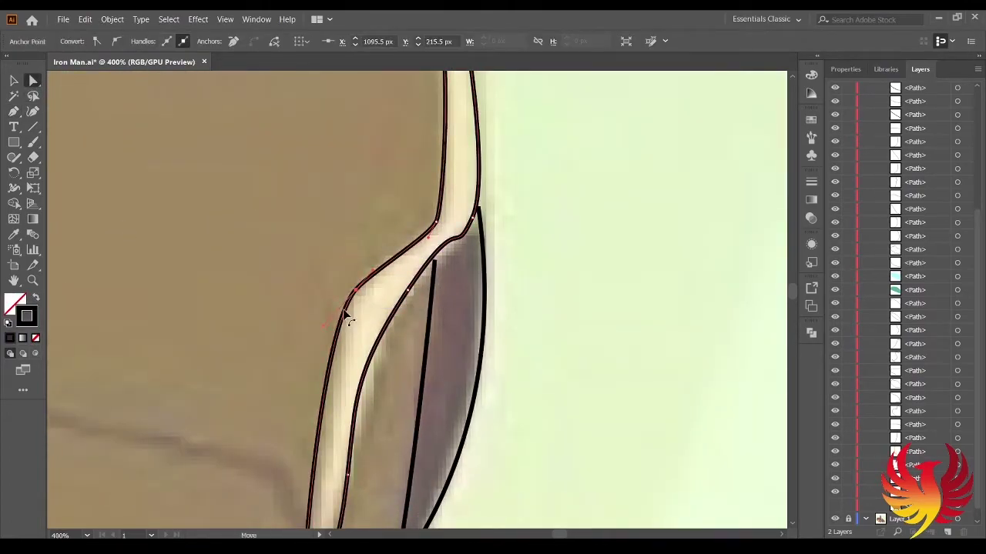
click(410, 291)
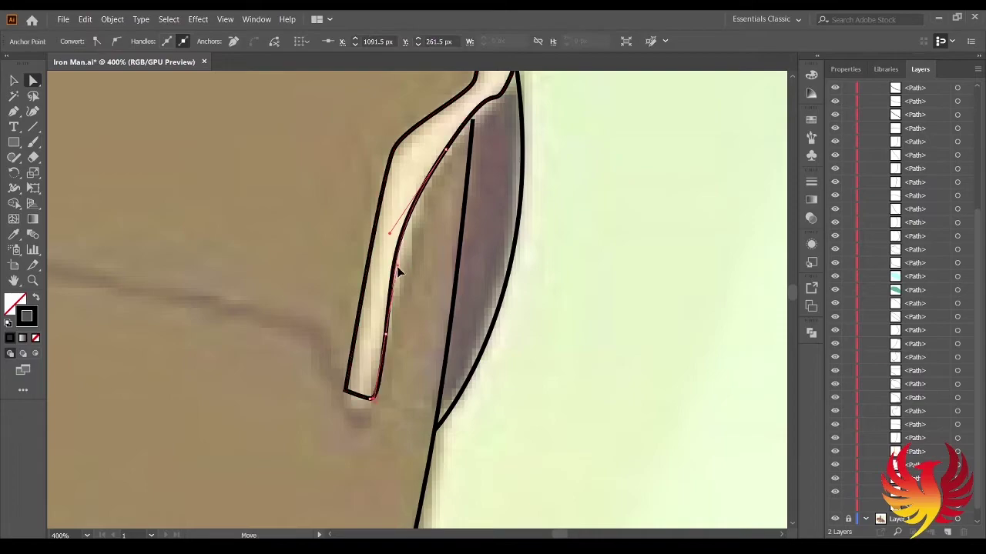
scroll(398, 271, up, 2)
scroll(476, 127, up, 2)
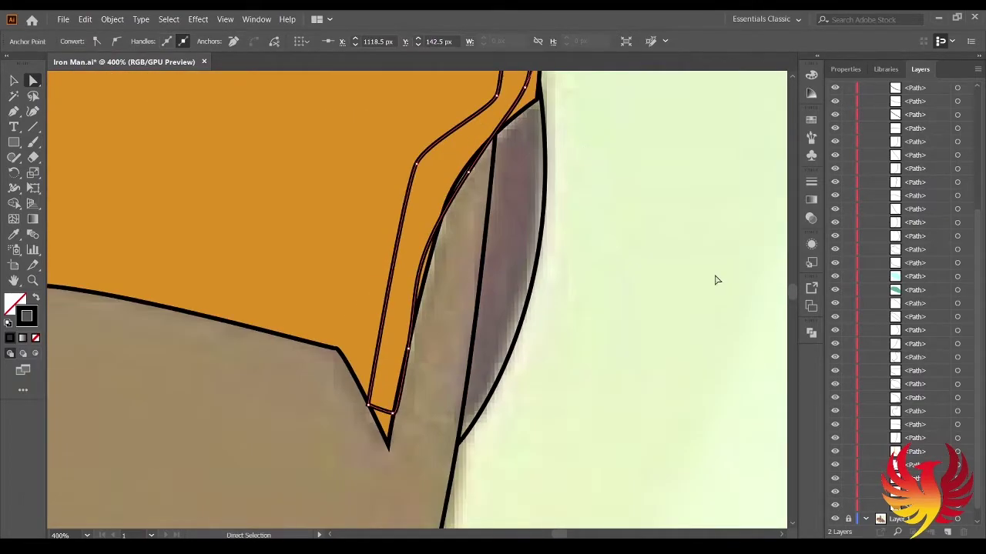
click(397, 397)
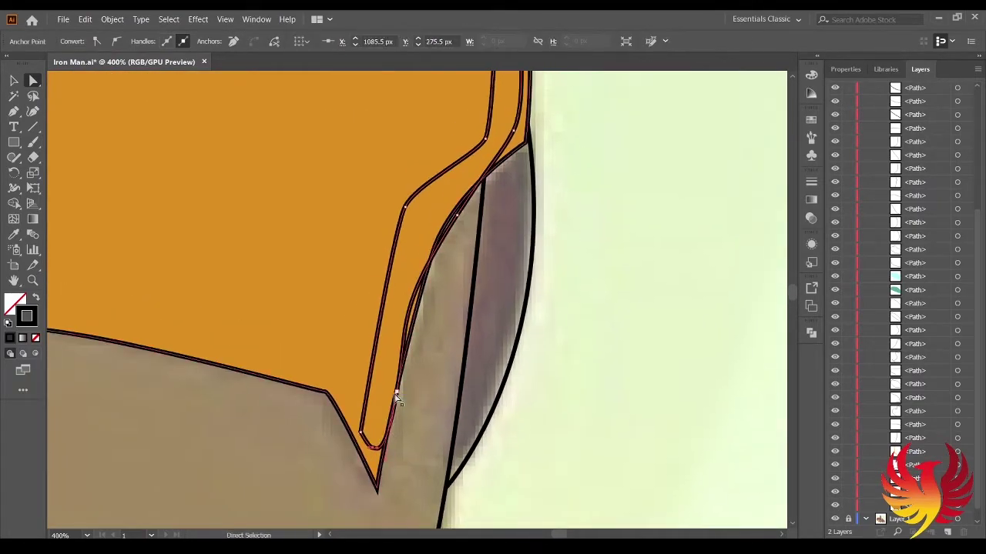
drag(396, 397, 451, 275)
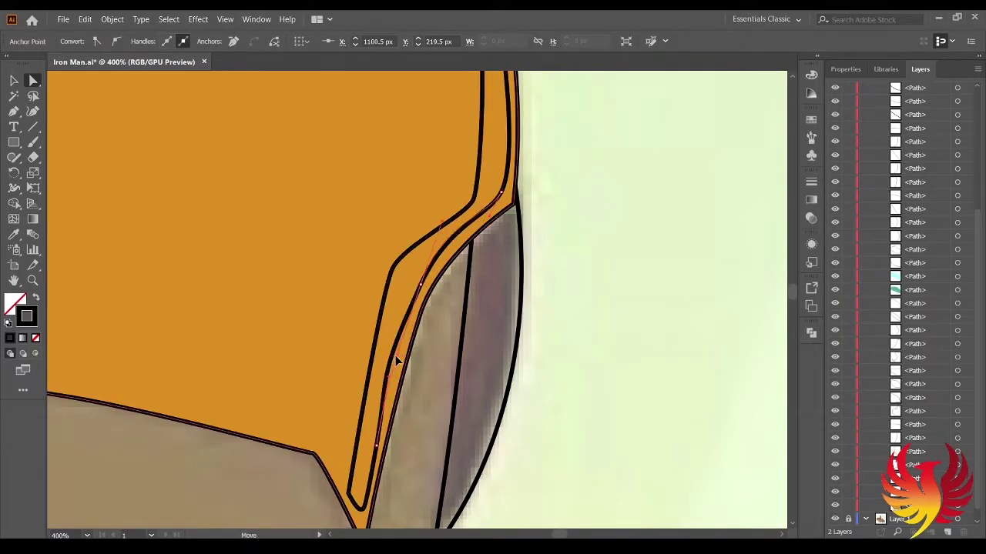
drag(396, 361, 504, 204)
scroll(321, 315, up, 3)
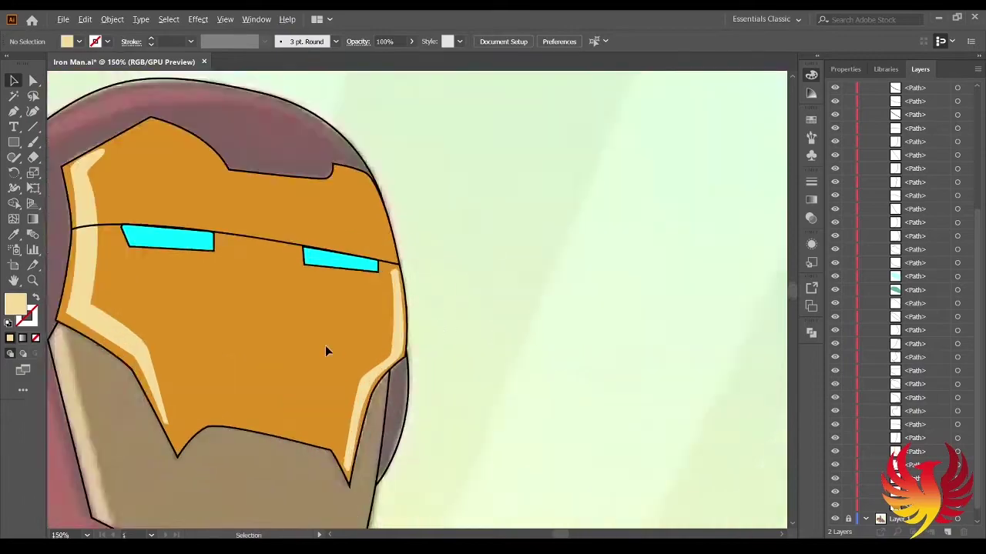
scroll(325, 351, down, 3)
scroll(274, 260, left, 3)
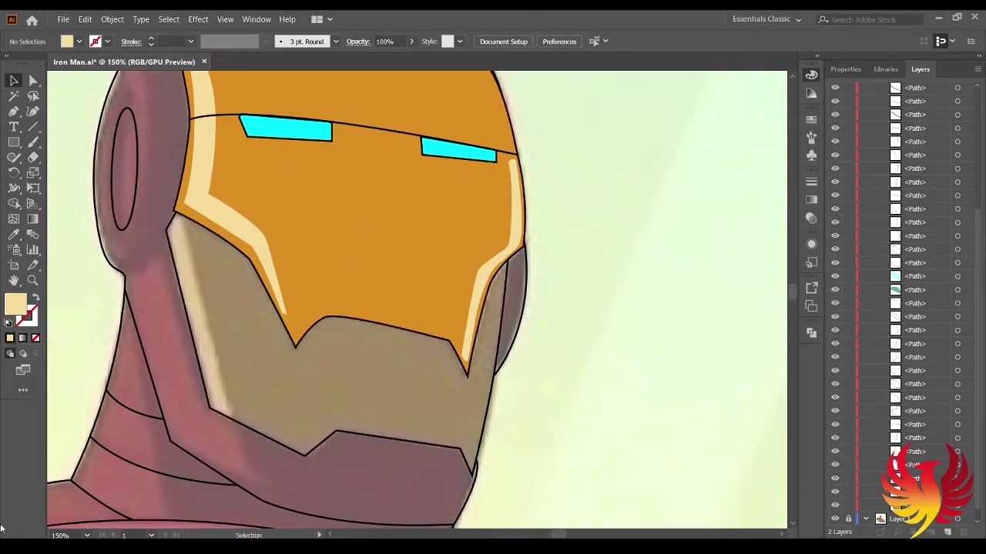
Draw a closed cream highlight strip down the faceplate's lower-left edge.
scroll(200, 431, up, 1)
click(277, 436)
key(i)
click(373, 144)
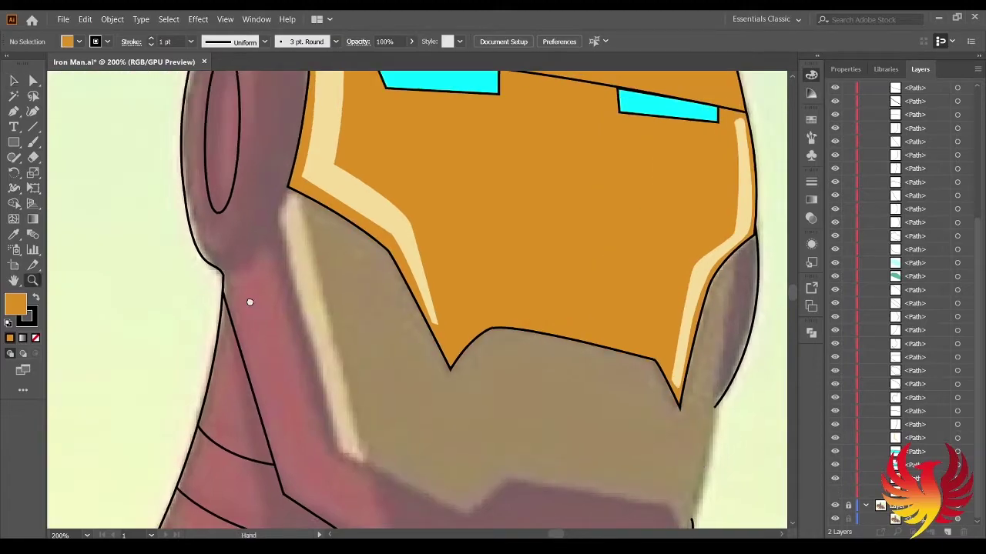
key(p)
drag(362, 462, 312, 394)
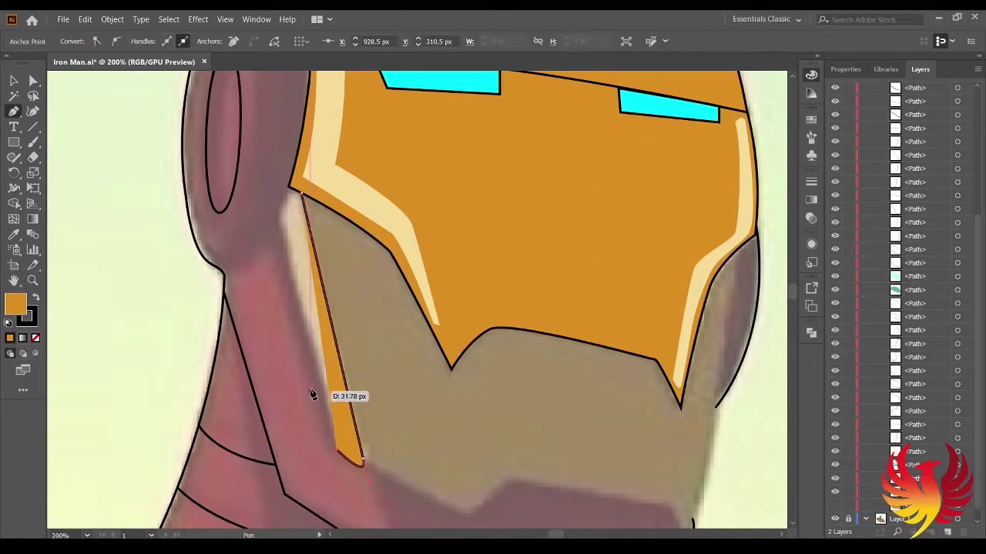
click(337, 440)
Select the new strip's anchors, then deselect and zoom back out.
click(297, 200)
key(a)
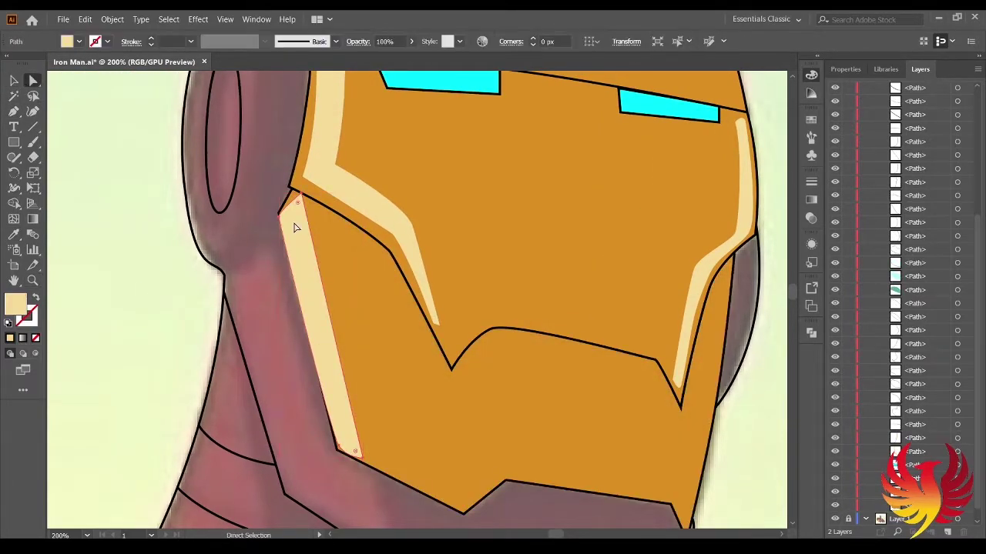
scroll(294, 227, up, 2)
scroll(395, 481, down, 3)
key(ctrl+shift+a)
scroll(341, 253, down, 1)
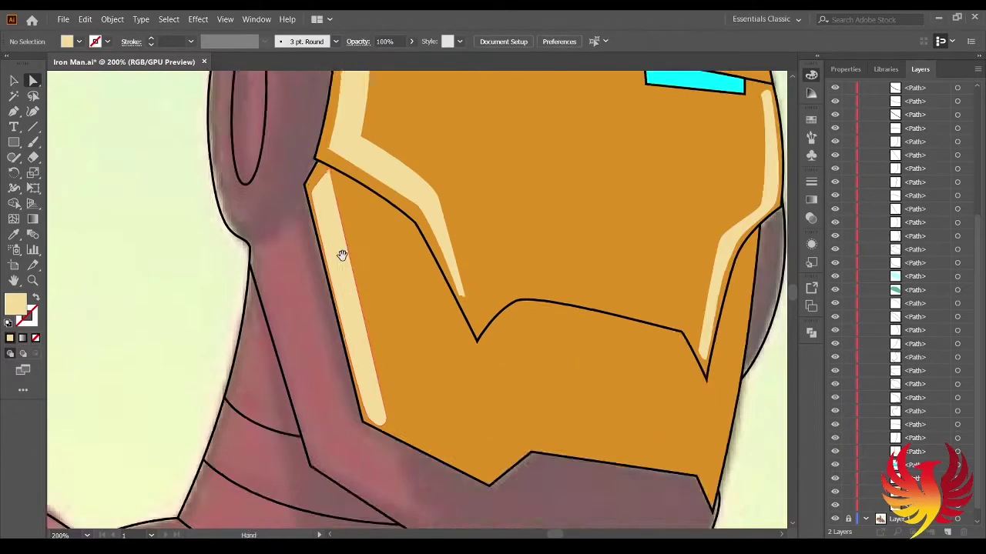
scroll(324, 275, down, 1)
scroll(162, 237, down, 2)
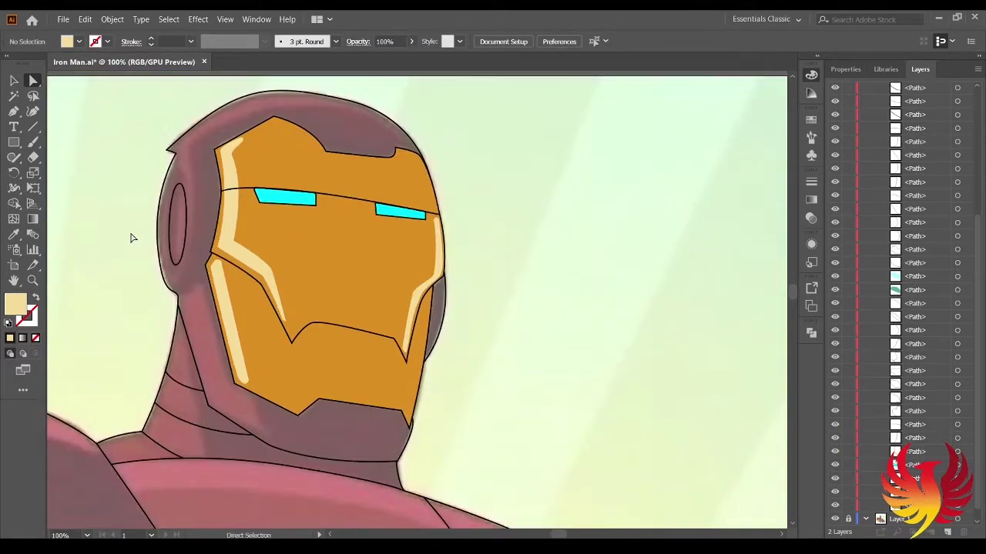
Group the faceplate with its highlights.
drag(321, 480, 529, 493)
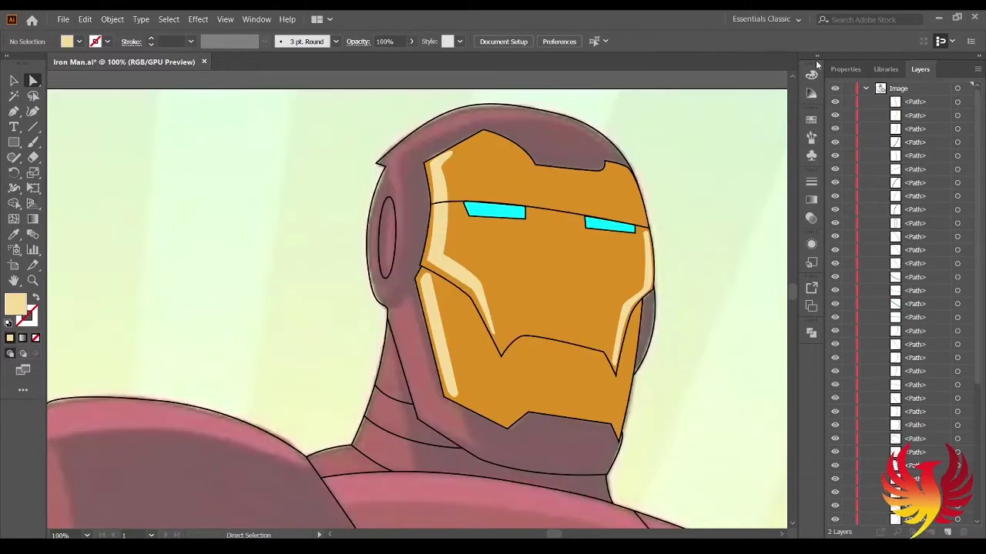
click(498, 229)
key(ctrl+g)
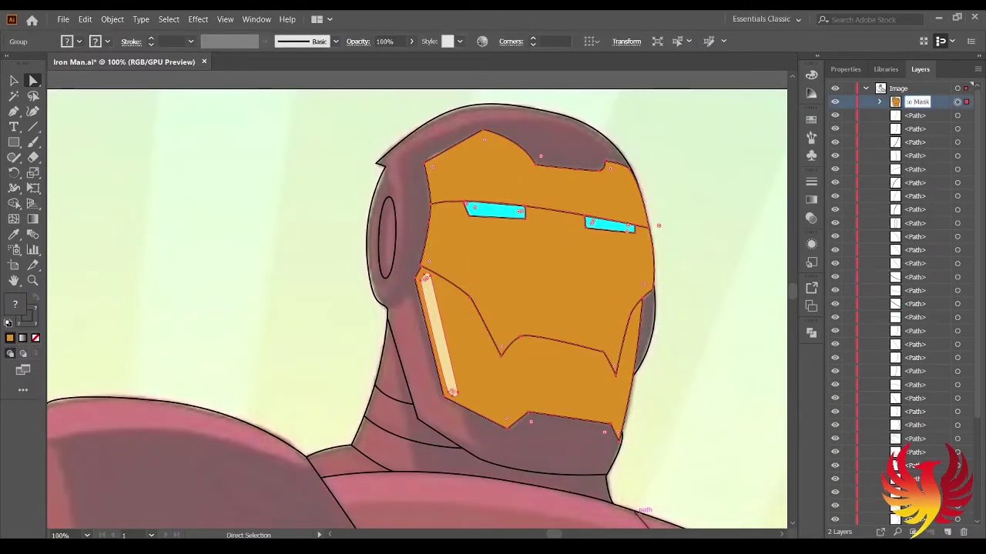
click(645, 510)
Draw a darker red swatch square and a third red square beside the artwork.
scroll(793, 291, left, 5)
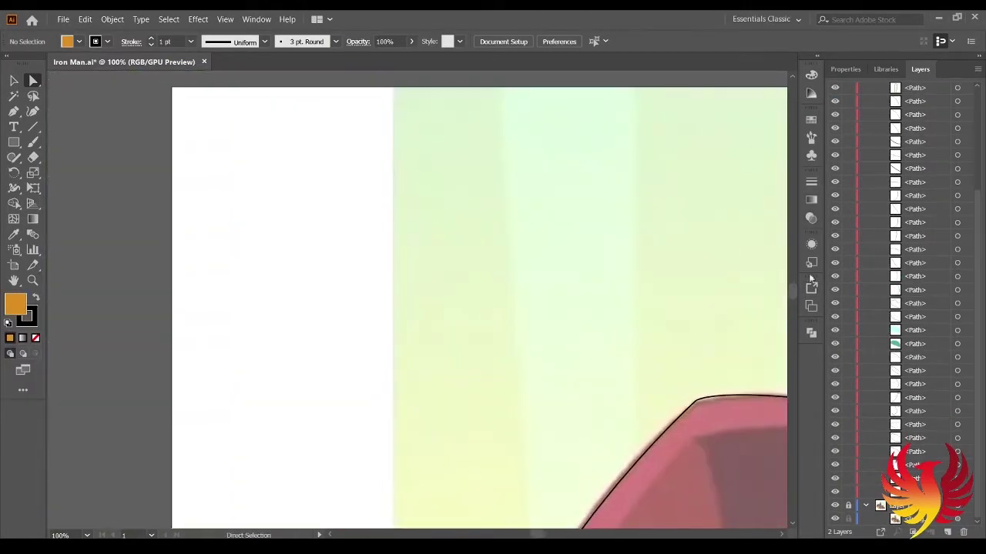
scroll(698, 124, right, 5)
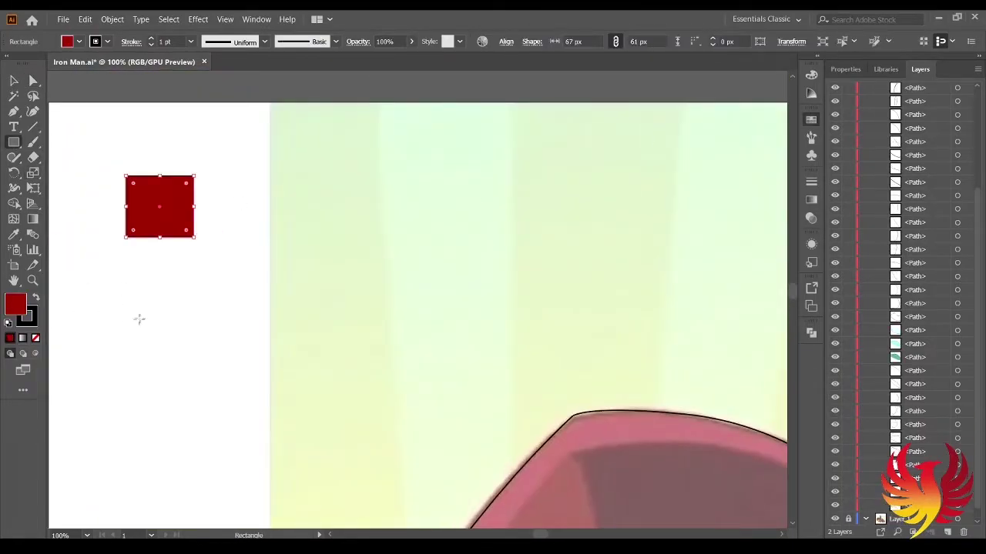
drag(125, 278, 193, 334)
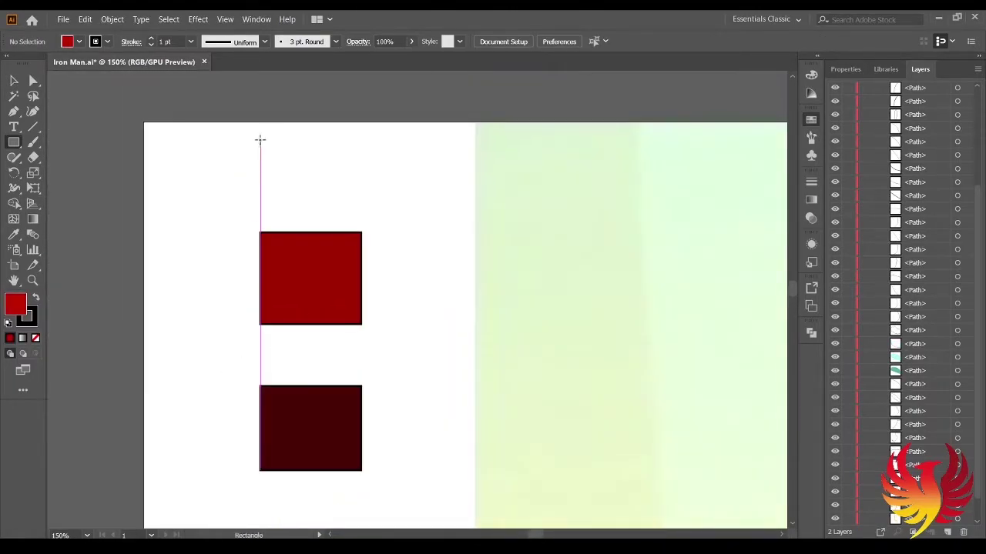
drag(259, 139, 361, 205)
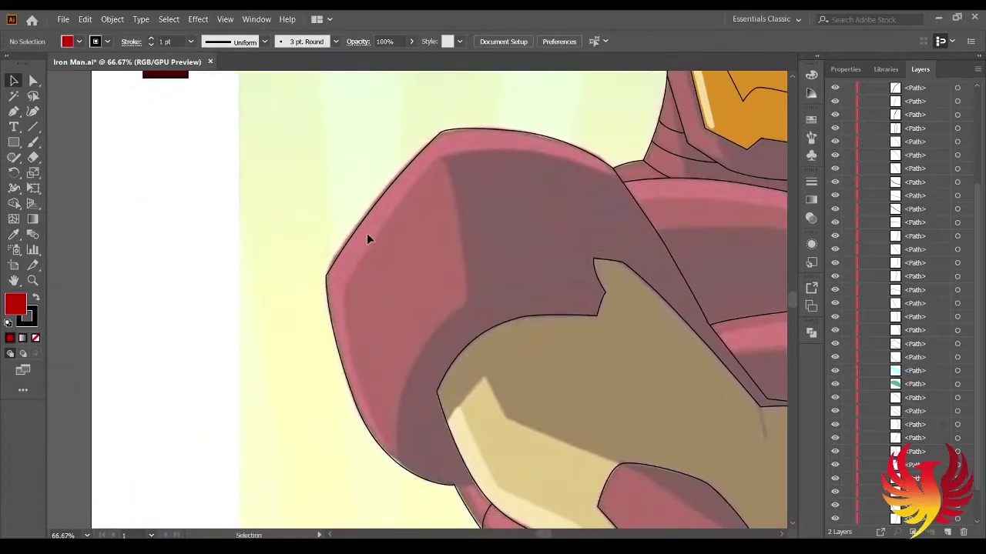
Fill the shoulder piece and the neck outline with the swatch red.
key(a)
key(i)
click(168, 108)
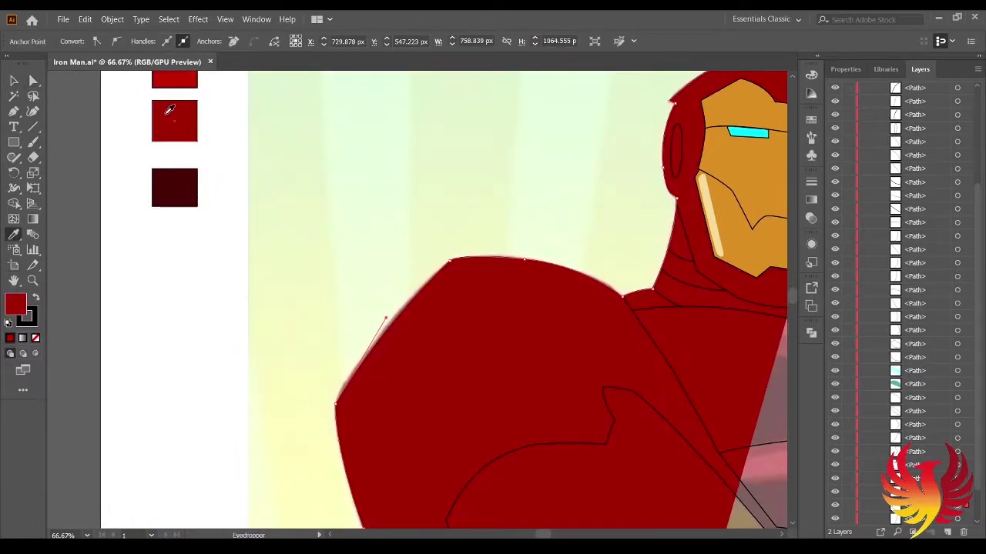
drag(721, 213, 406, 152)
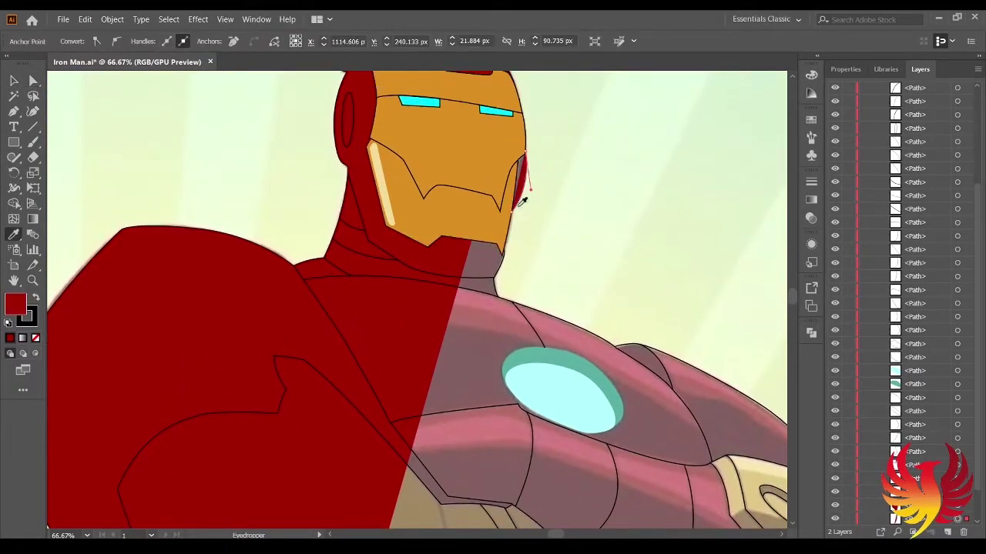
scroll(539, 231, up, 2)
click(351, 227)
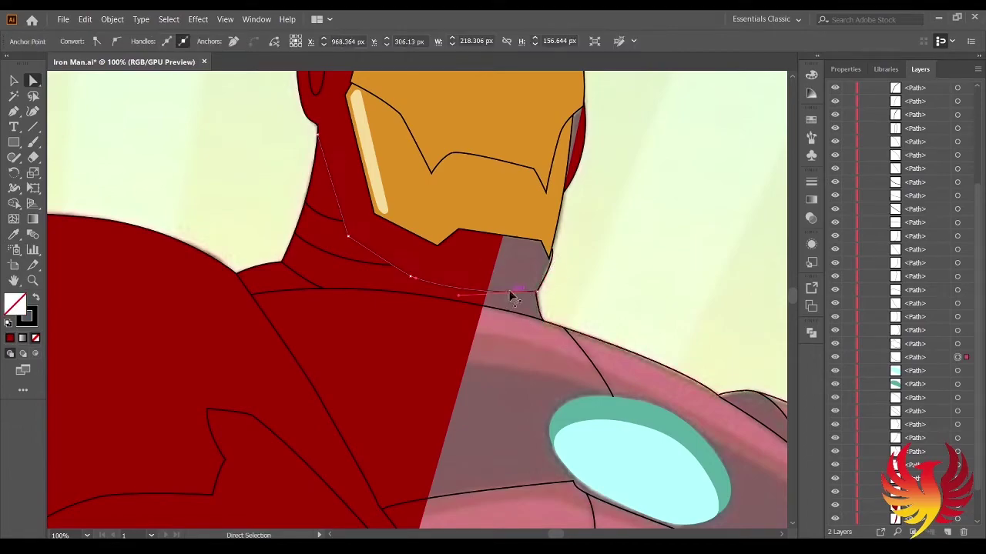
key(i)
click(332, 304)
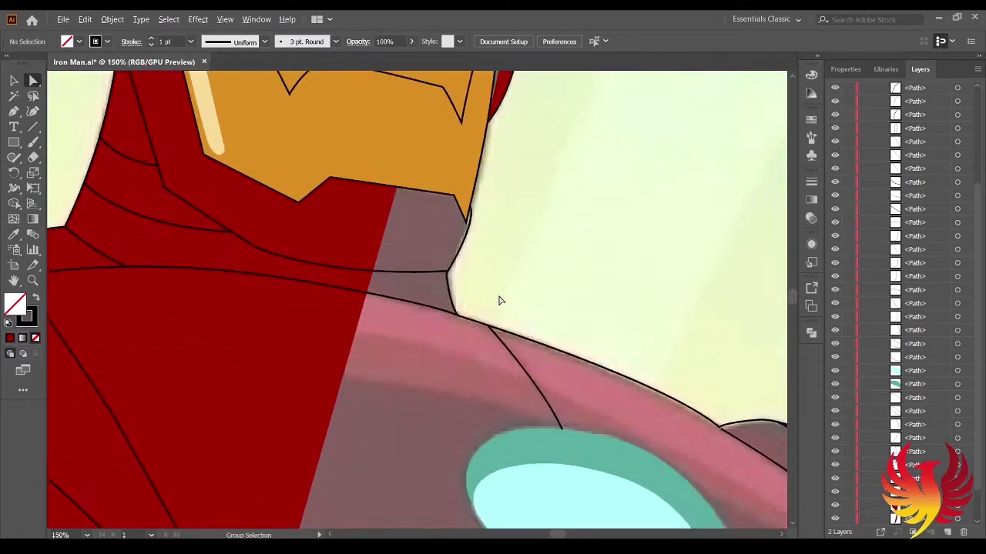
Reshape the neck-edge path so it curves up to the faceplate and covers the neck gap.
click(462, 248)
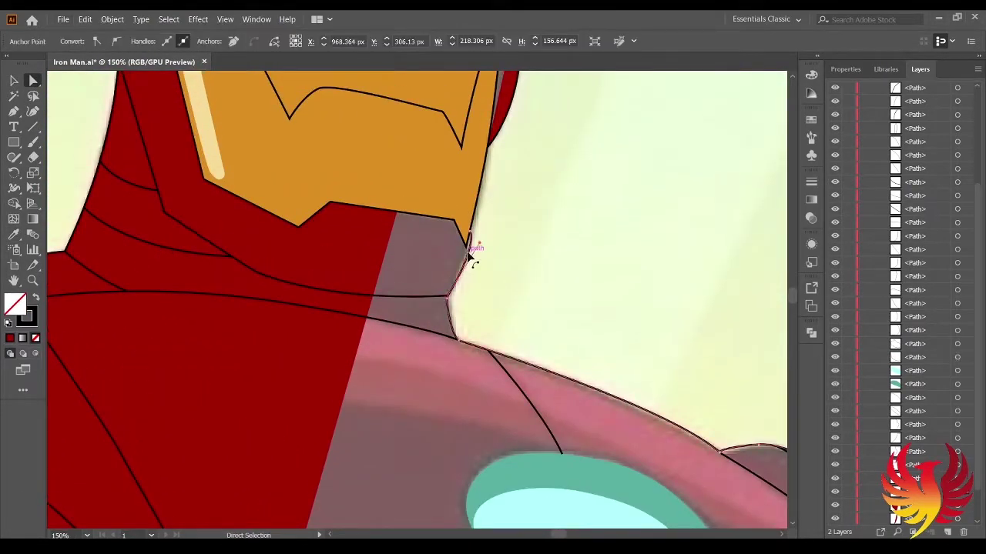
scroll(409, 211, up, 2)
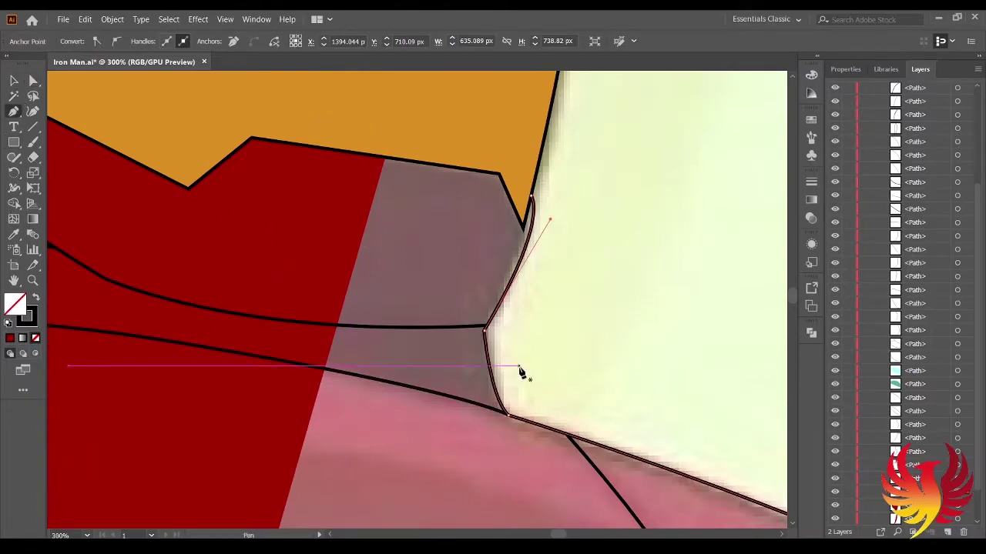
scroll(520, 372, up, 2)
scroll(508, 338, down, 2)
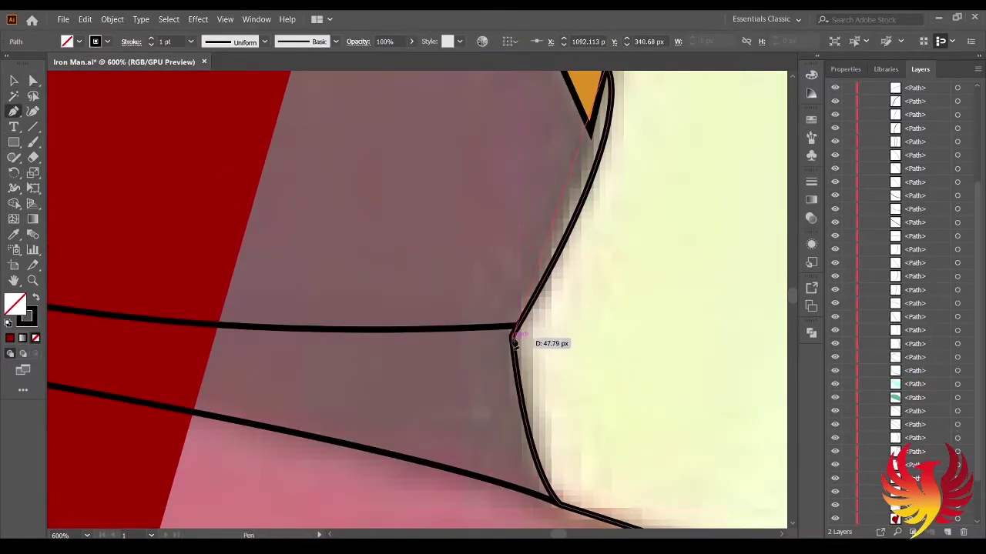
scroll(437, 400, down, 2)
drag(490, 335, 394, 489)
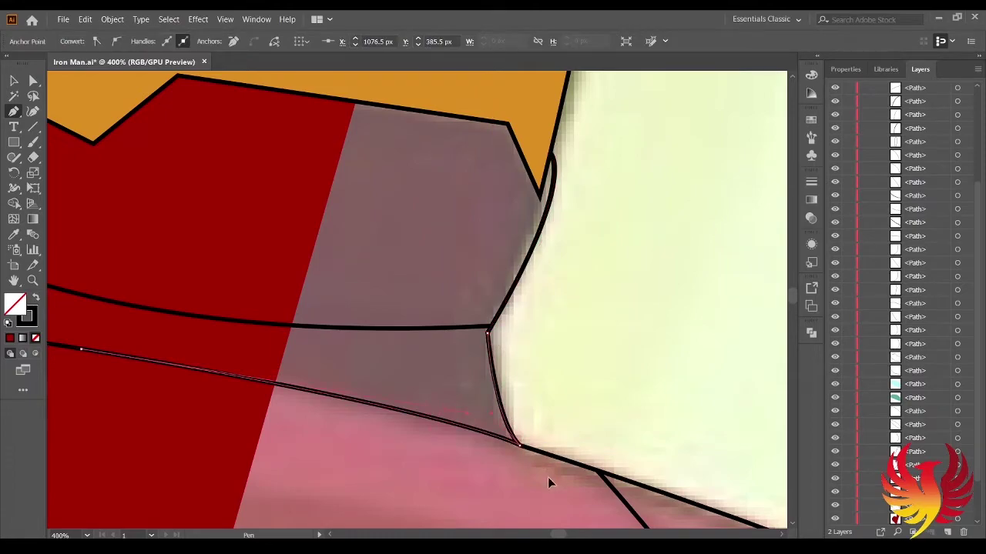
key(ctrl)
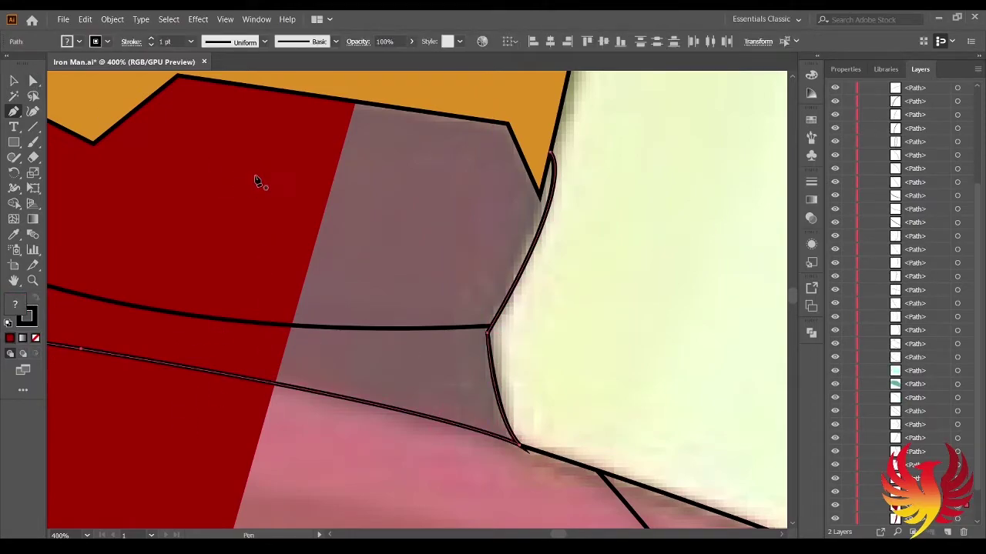
drag(546, 198, 548, 206)
drag(551, 159, 513, 116)
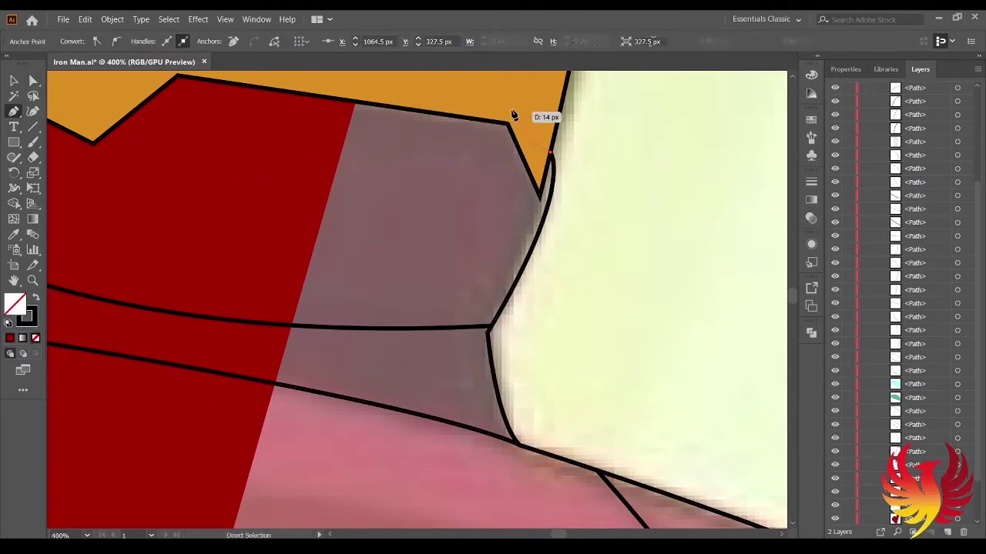
drag(218, 362, 214, 392)
Try and undo a red fill on the neck shape, then add points to the neck outline.
key(i)
click(282, 237)
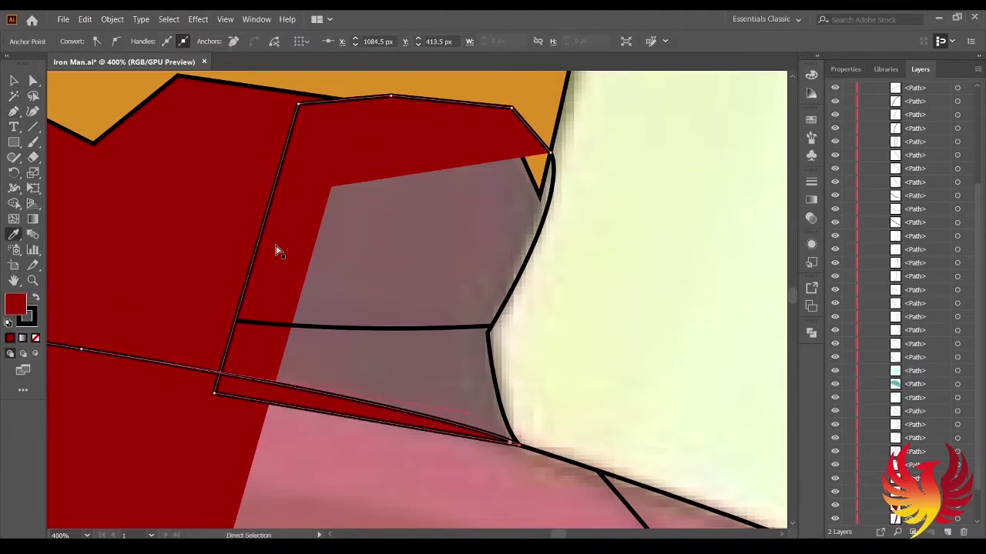
key(ctrl+z)
key(plus)
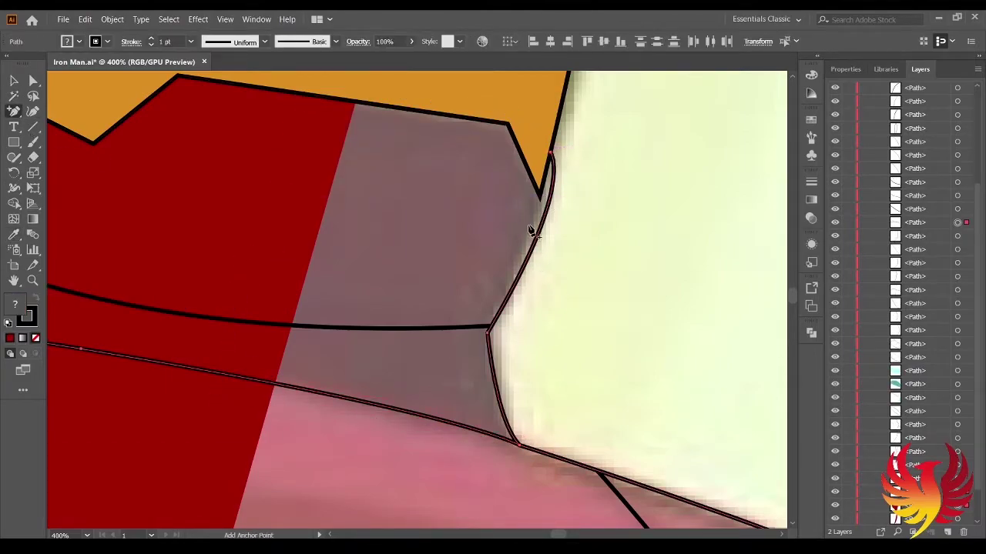
scroll(299, 155, up, 2)
scroll(370, 258, down, 5)
scroll(521, 385, up, 8)
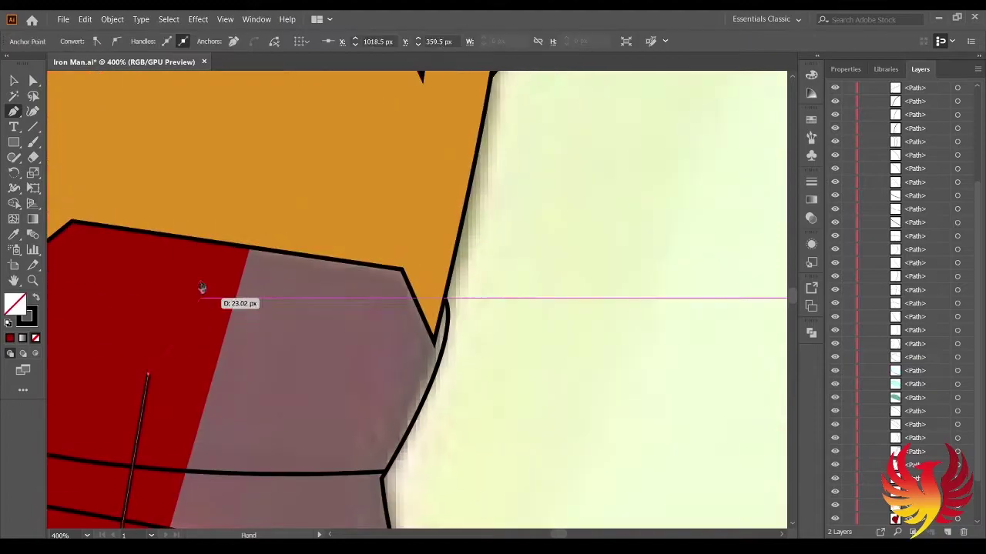
click(204, 231)
click(398, 243)
click(33, 80)
Adjust the neck path anchors and fill the new neck shape with red.
key(ctrl+plus)
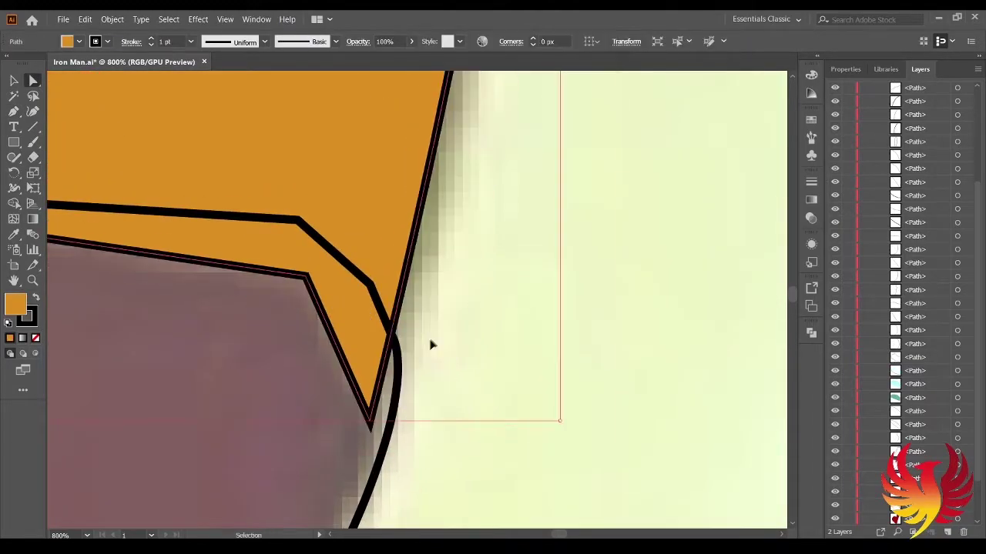
drag(365, 352, 441, 242)
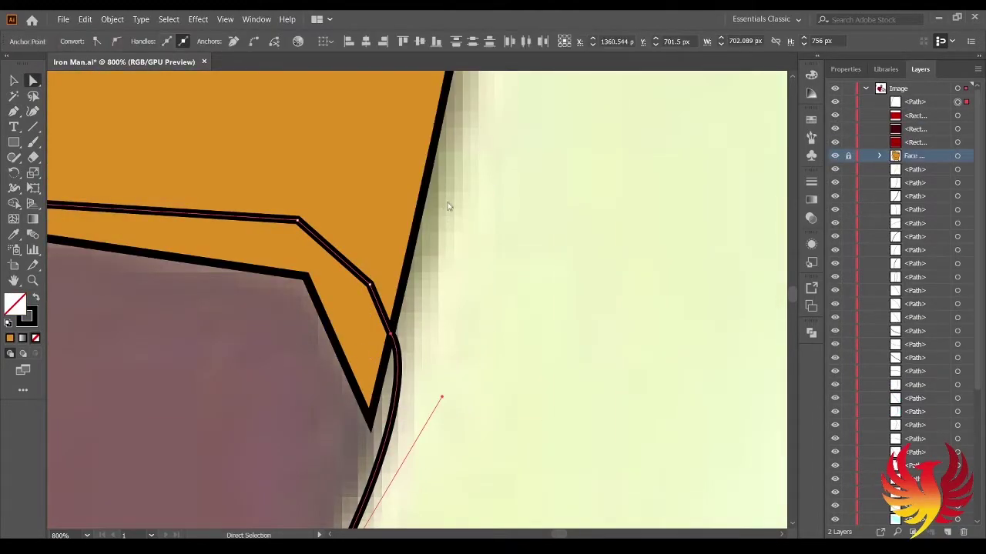
click(449, 206)
scroll(490, 216, down, 3)
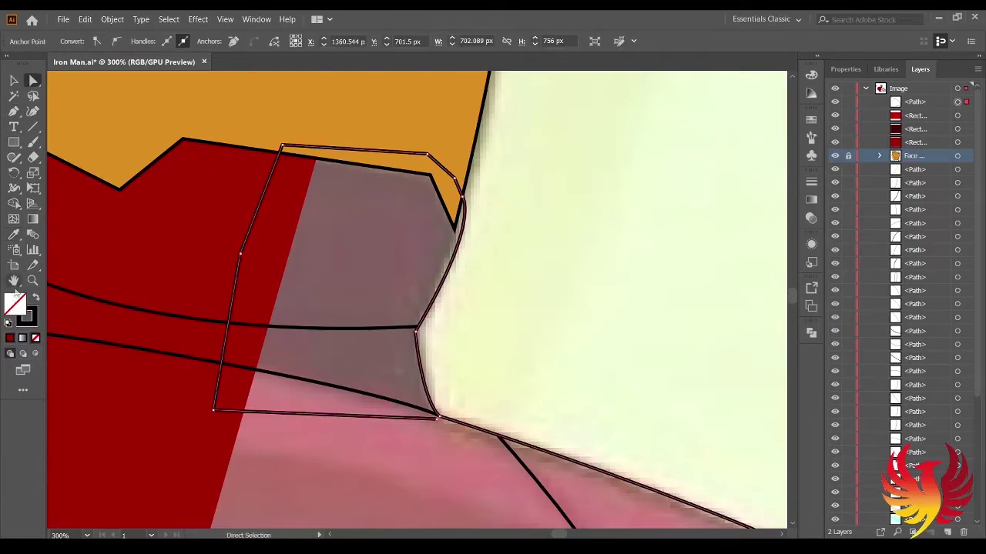
click(235, 245)
scroll(432, 161, down, 3)
Cover the grey sliver beside the faceplate with a red patch.
scroll(432, 161, down, 2)
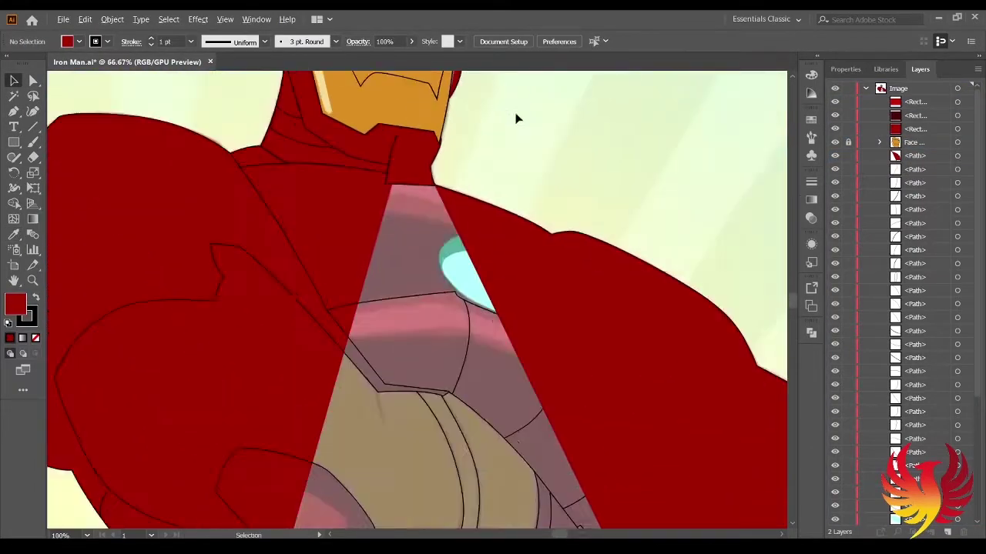
scroll(513, 170, up, 3)
scroll(457, 259, up, 4)
key(ctrl+z)
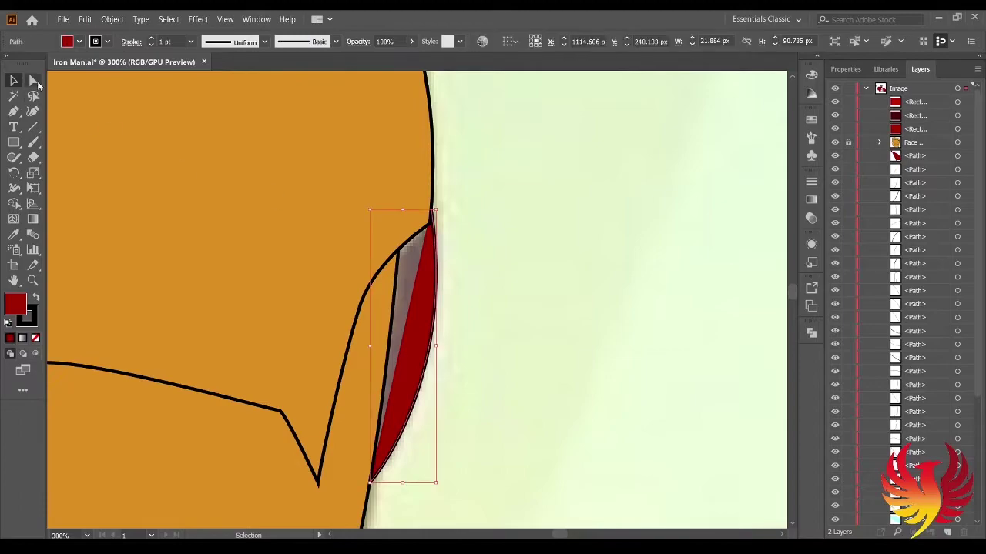
click(385, 473)
click(432, 210)
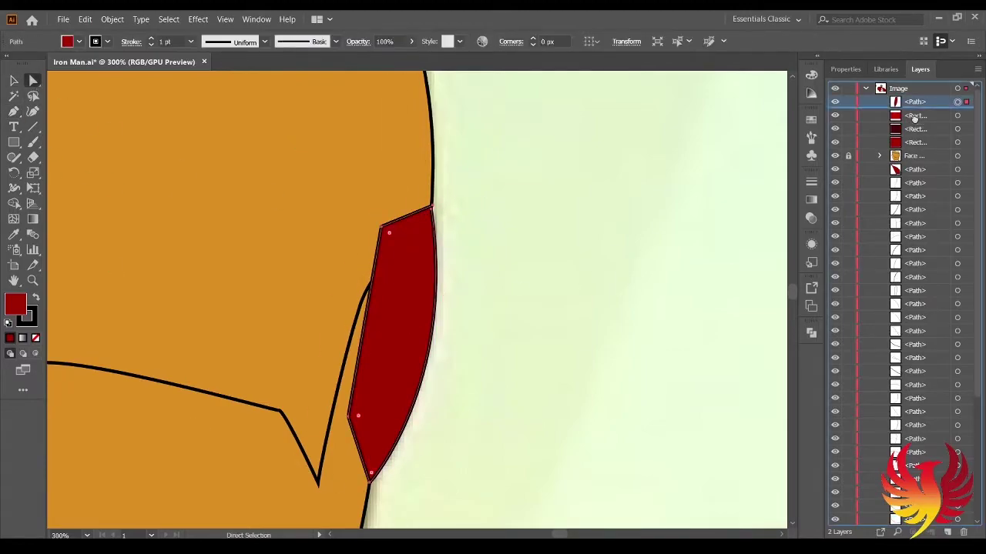
Select the chest outline path so the chest wedge turns red.
scroll(634, 275, down, 4)
drag(634, 275, 500, 151)
click(374, 230)
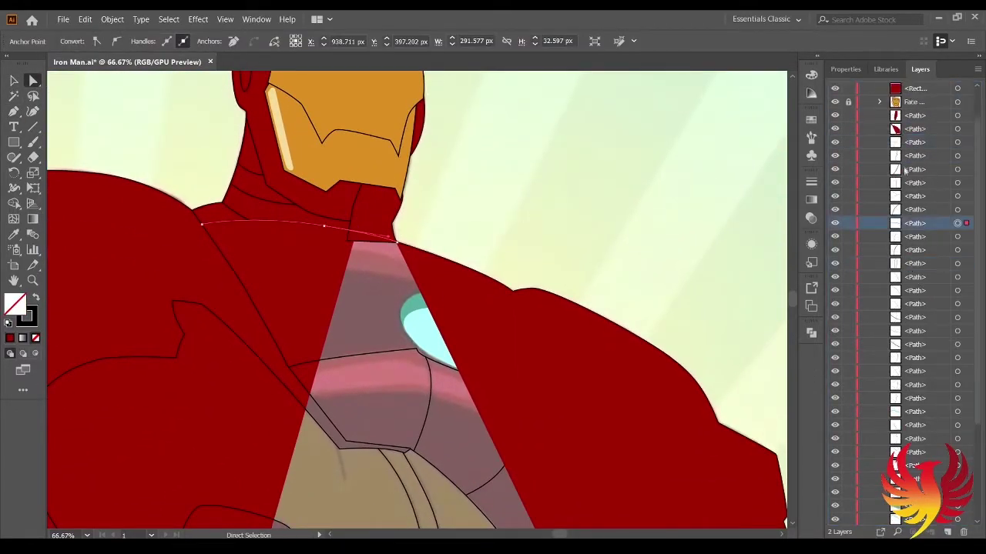
scroll(523, 251, up, 2)
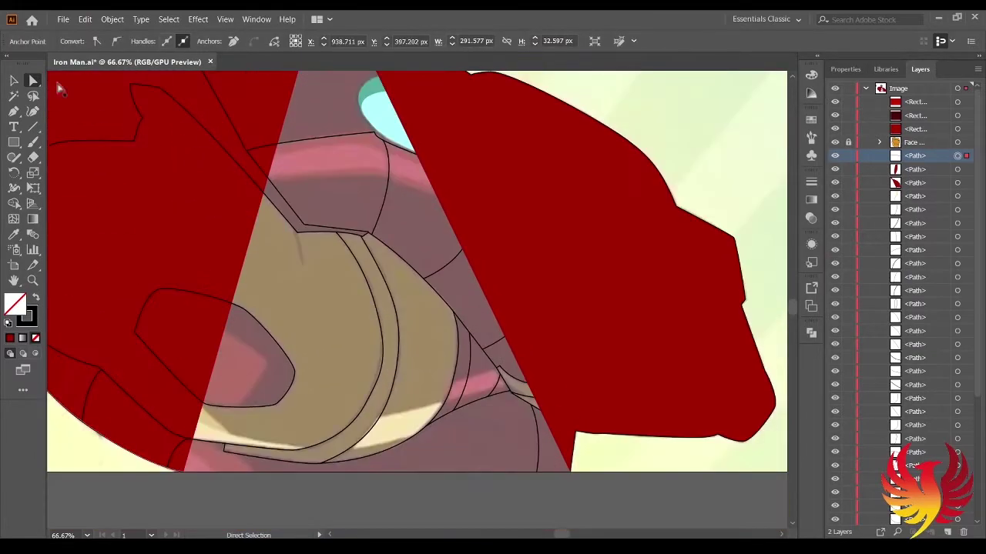
key(p)
scroll(671, 462, down, 5)
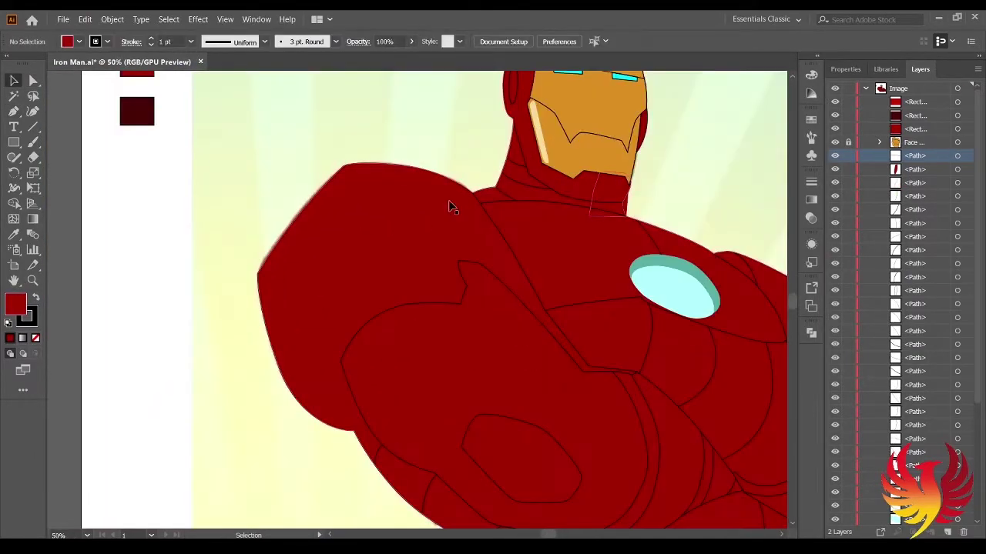
scroll(452, 205, up, 2)
key(v)
scroll(531, 257, up, 3)
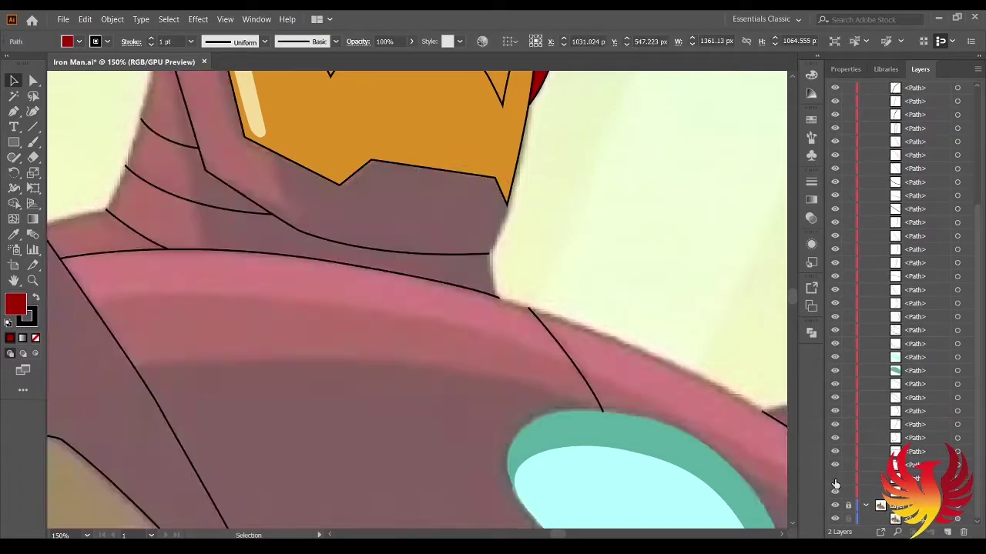
click(560, 253)
Remove three extra corner points from the neck patch and hide the faceplate group.
scroll(441, 201, up, 2)
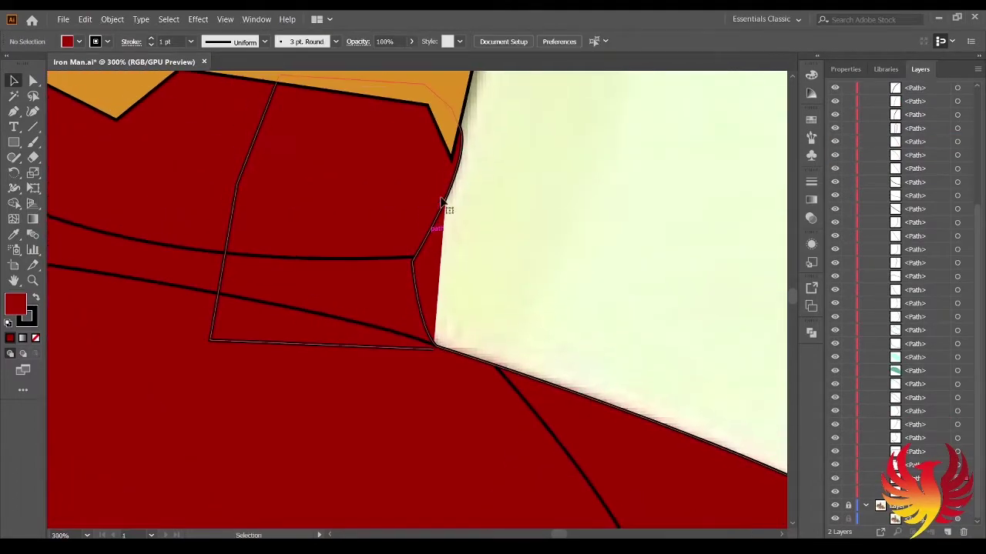
click(13, 112)
click(209, 339)
click(238, 185)
scroll(385, 275, down, 2)
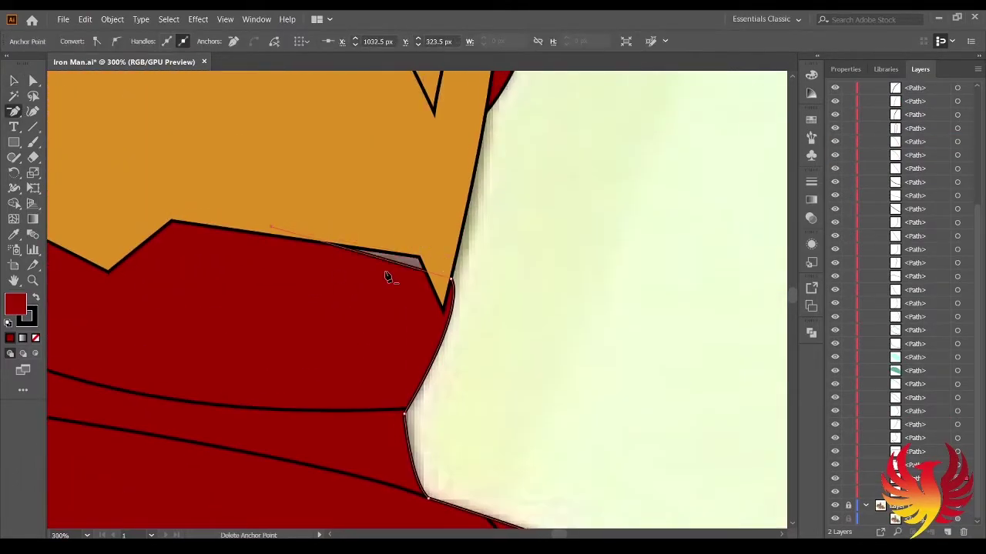
scroll(624, 297, down, 2)
key(v)
scroll(623, 296, down, 2)
click(835, 142)
Show the faceplate, hide the reactor rim, and move a path into the Face group.
click(879, 143)
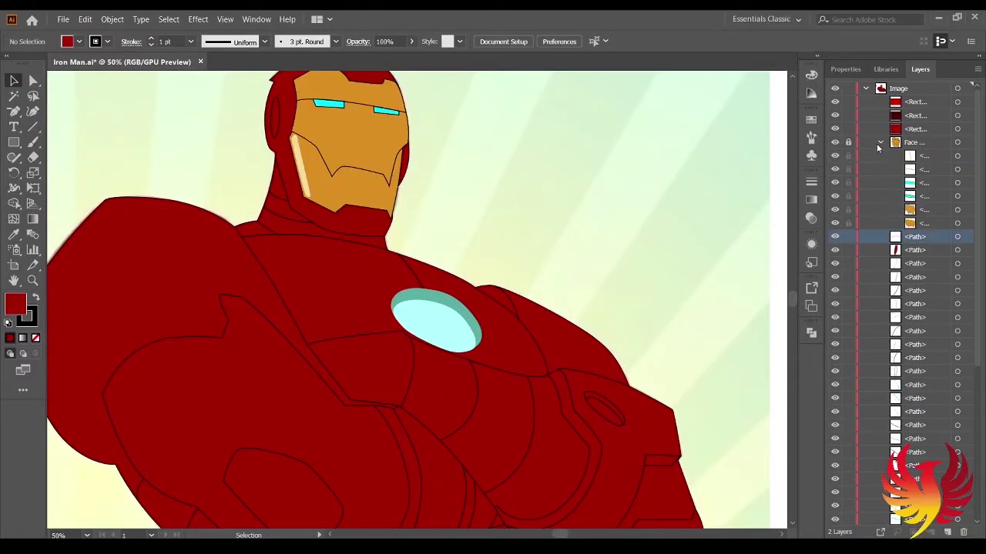
scroll(833, 339, down, 5)
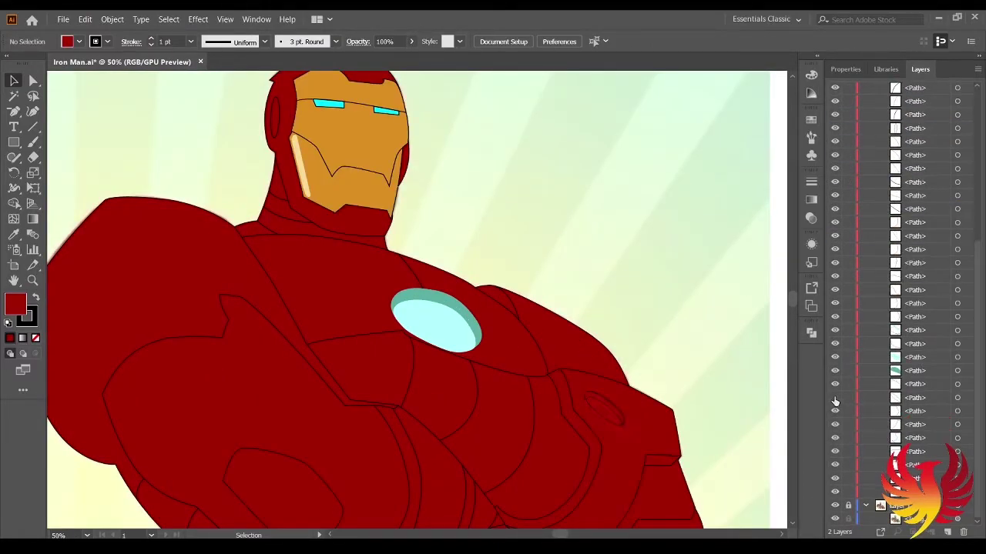
click(835, 370)
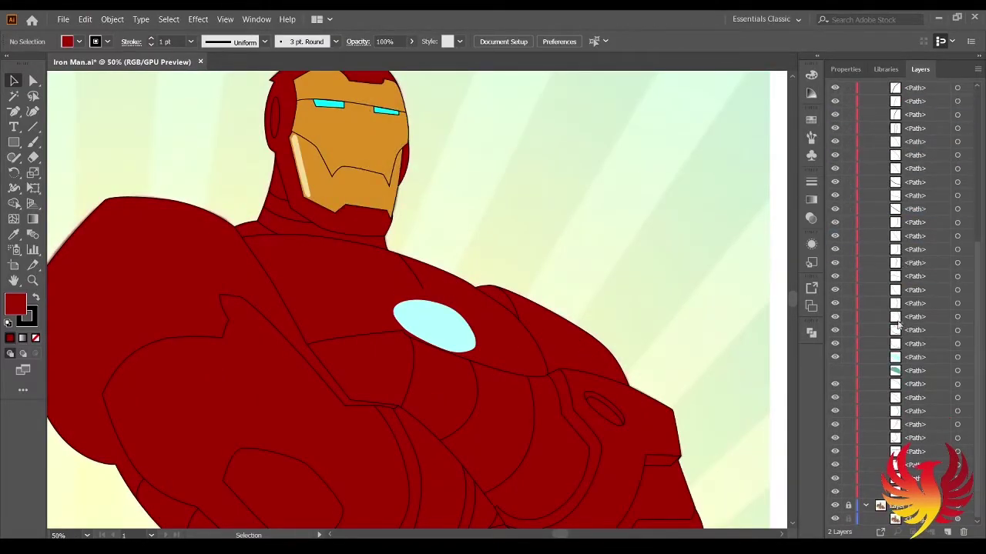
scroll(916, 177, up, 10)
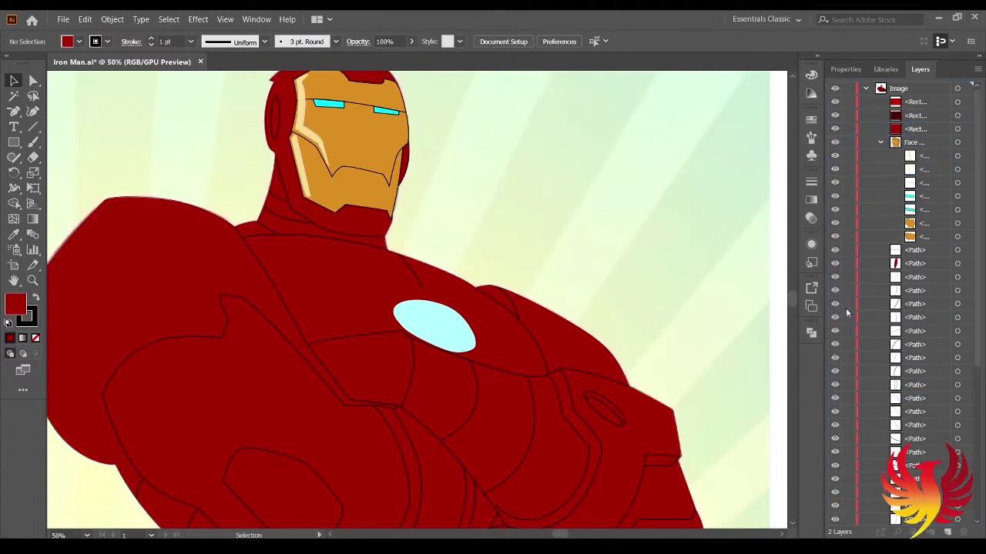
drag(893, 129, 917, 158)
scroll(617, 224, up, 1)
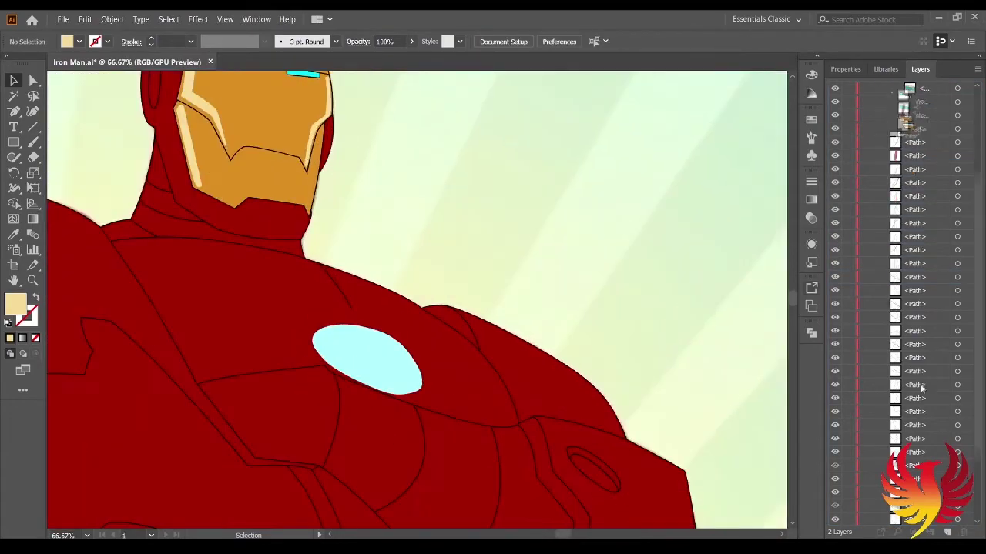
Restore the arc reactor rim and copy the centre's pale cyan onto it.
key(ctrl+alt+3)
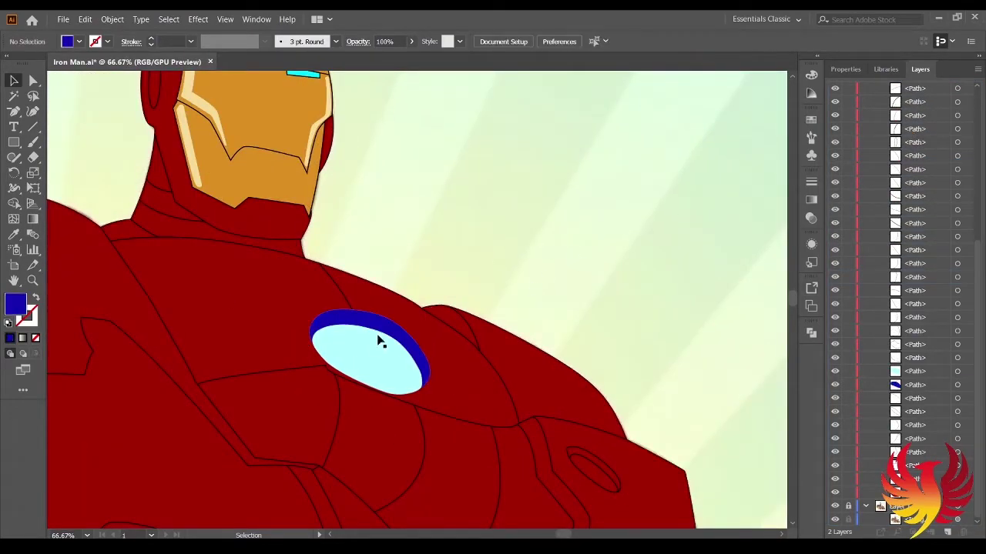
click(378, 341)
click(318, 333)
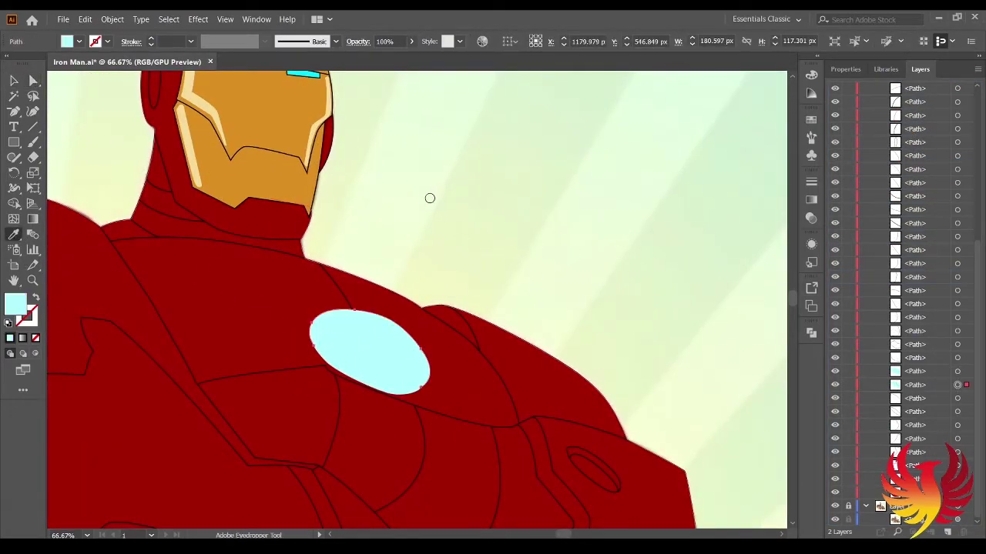
click(472, 233)
scroll(402, 334, down, 1)
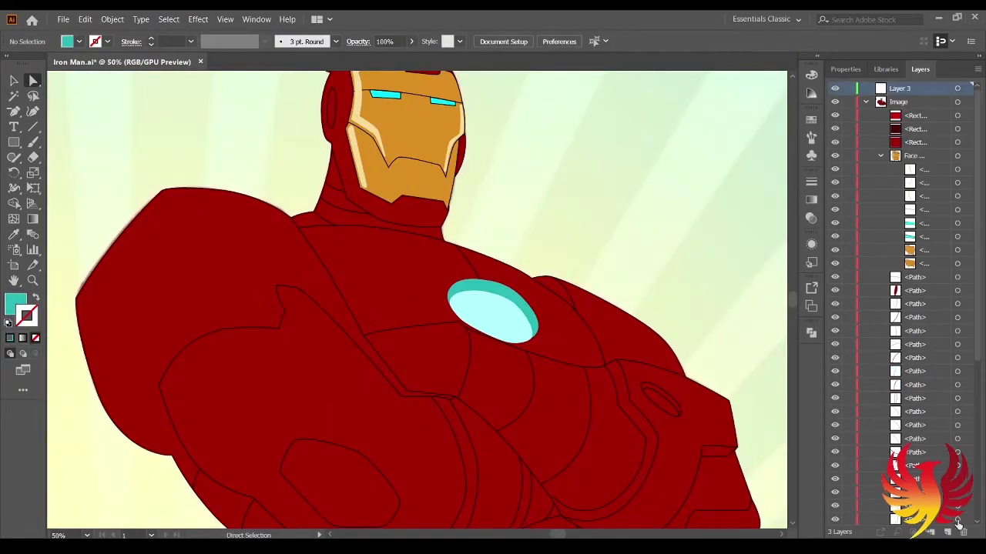
Start a Pen highlight across the helmet top, extending down below the ear piece.
scroll(742, 455, up, 3)
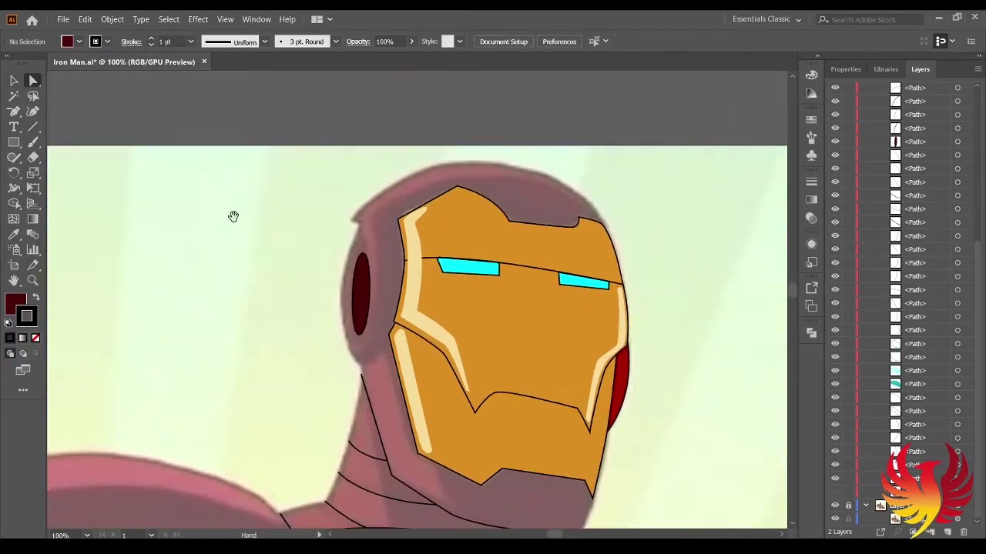
key(p)
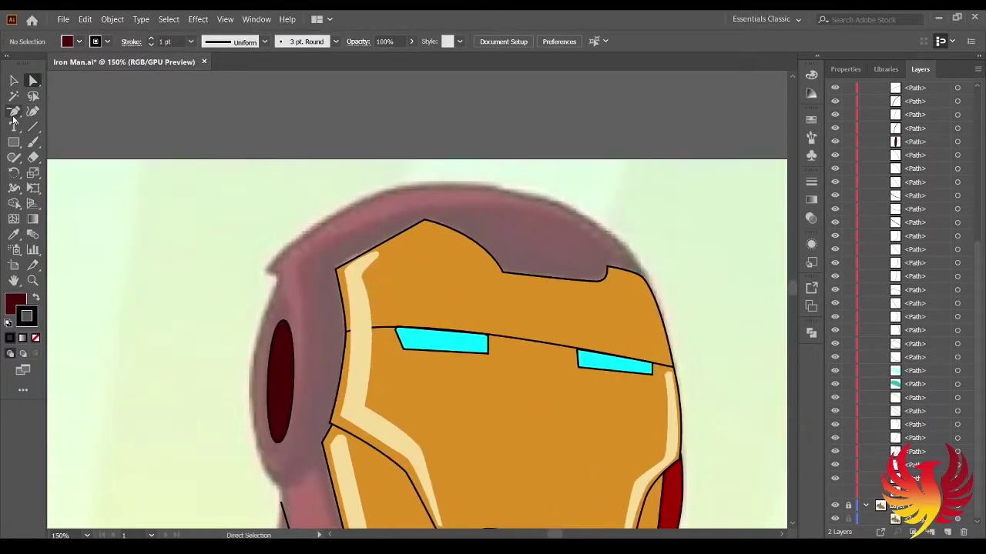
click(609, 246)
drag(501, 203, 461, 210)
click(345, 231)
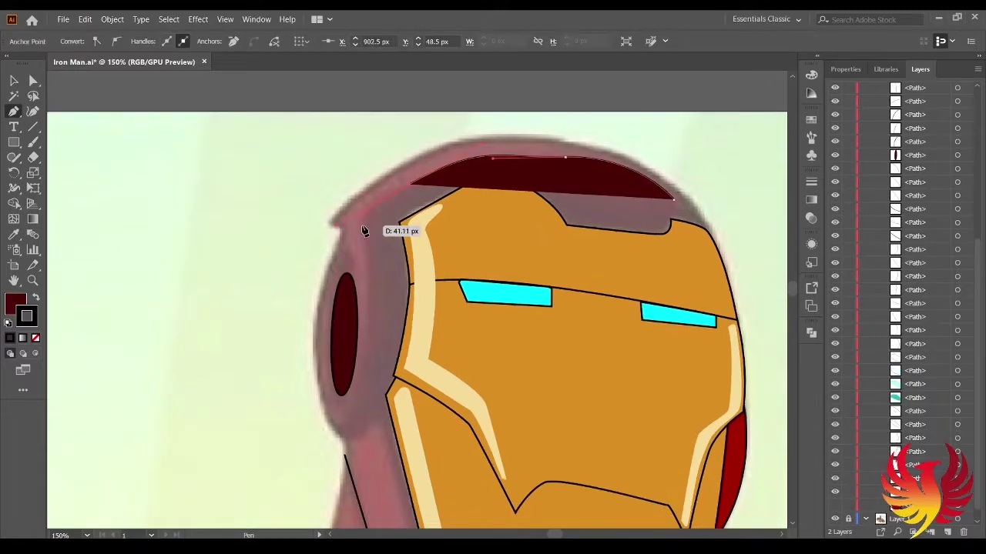
click(362, 215)
click(343, 404)
Continue the highlight strip along the helmet crown and close it.
key(ctrl+plus)
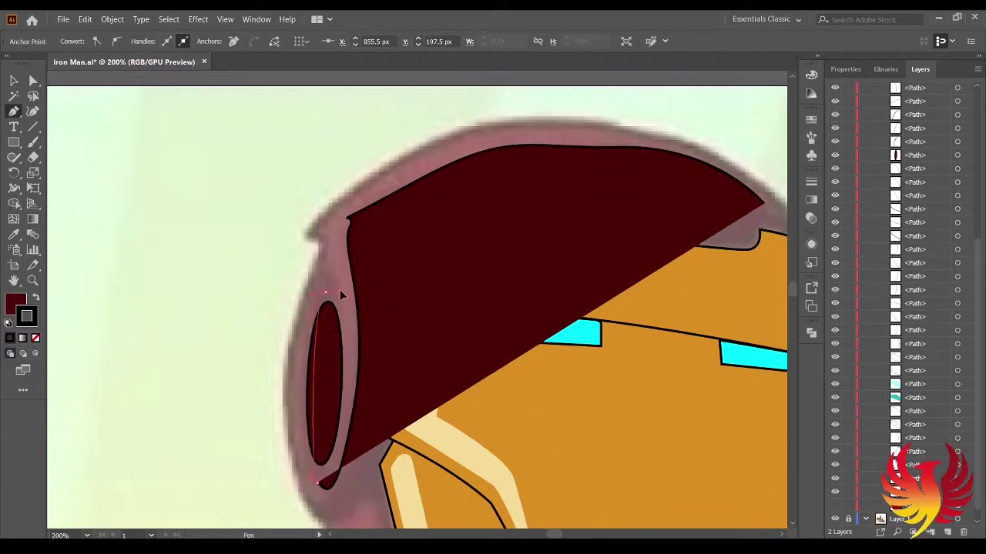
scroll(352, 259, up, 3)
scroll(352, 259, right, 4)
click(550, 253)
mouse_move(339, 233)
mouse_down()
mouse_move(403, 214)
mouse_move(375, 219)
mouse_up()
click(628, 308)
Select a point on the strip's left end, then the helmet-top highlight strip.
key(ctrl+plus)
scroll(393, 234, up, 2)
scroll(392, 233, left, 5)
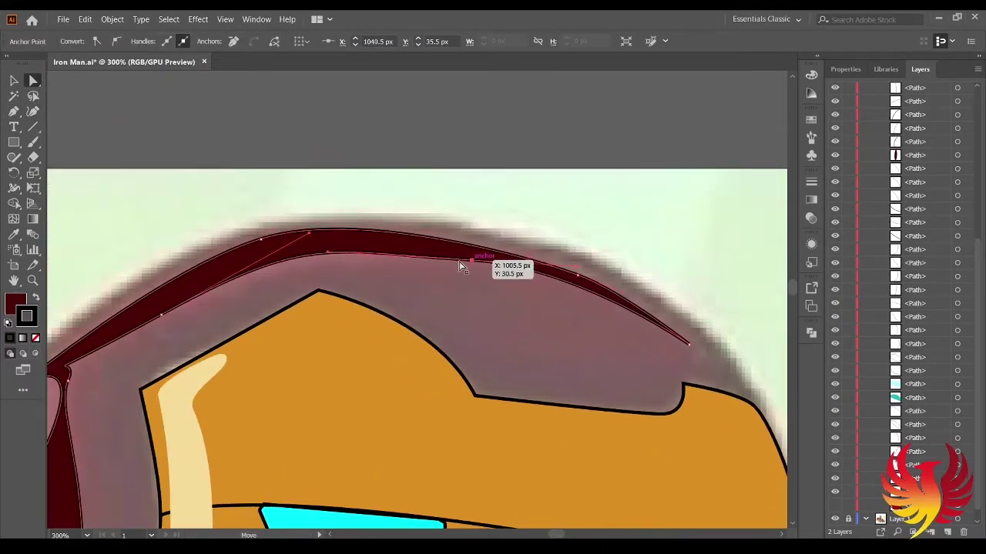
scroll(265, 254, down, 1)
scroll(264, 254, left, 4)
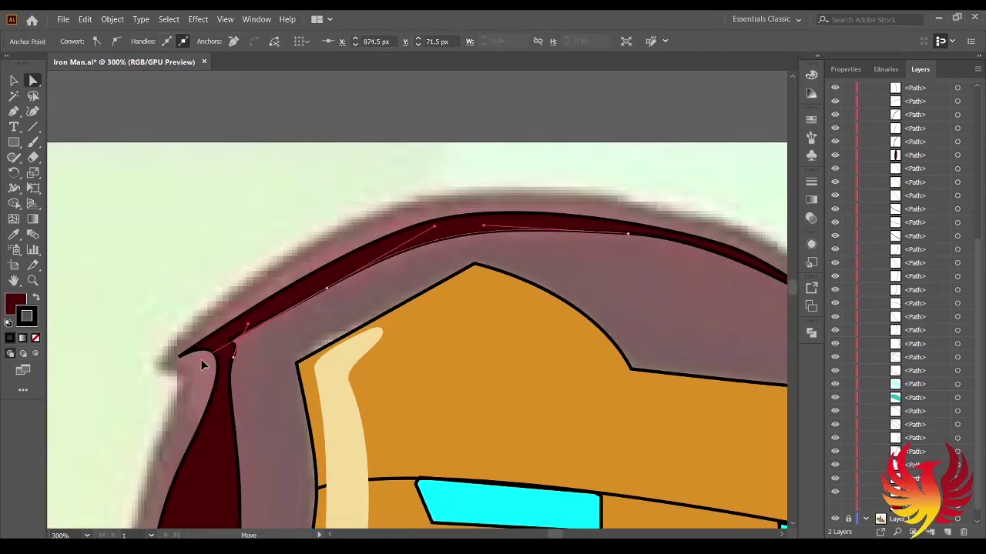
click(240, 341)
scroll(151, 329, down, 2)
scroll(236, 352, up, 2)
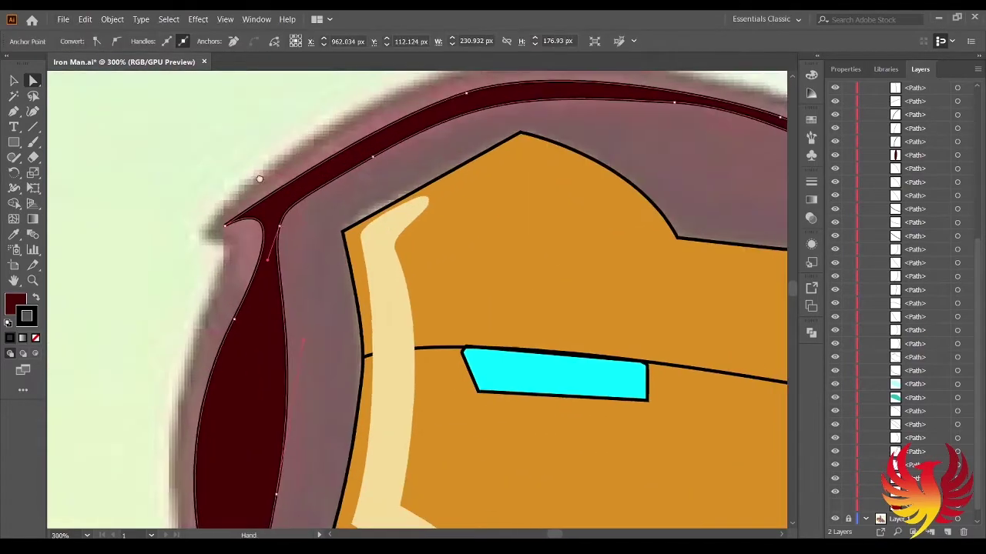
scroll(260, 176, up, 2)
scroll(259, 177, right, 4)
click(518, 196)
scroll(518, 196, down, 3)
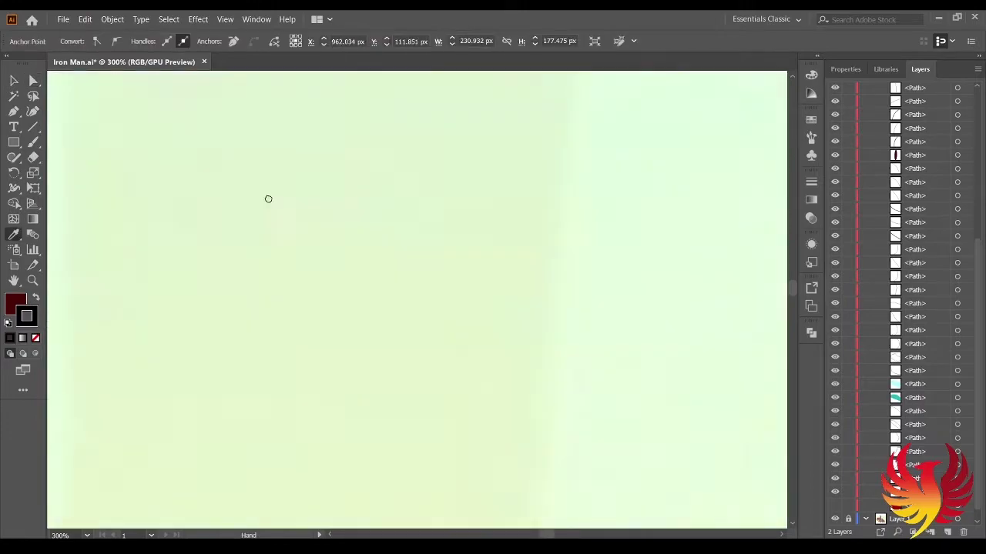
Give the helmet highlight strip a bright red fill.
key(v)
click(302, 236)
click(351, 220)
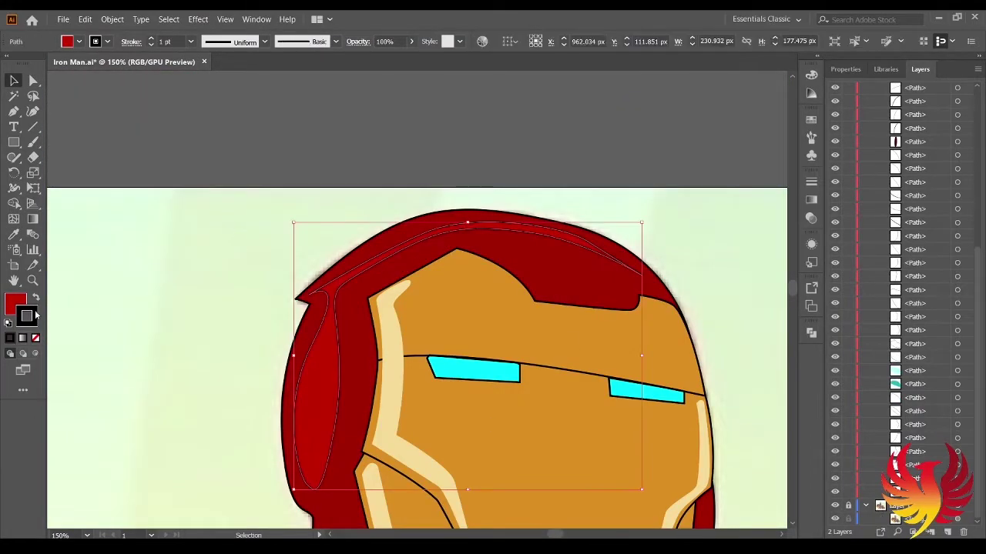
key(ctrl+shift+a)
key(ctrl+minus)
key(ctrl+minus)
key(ctrl+minus)
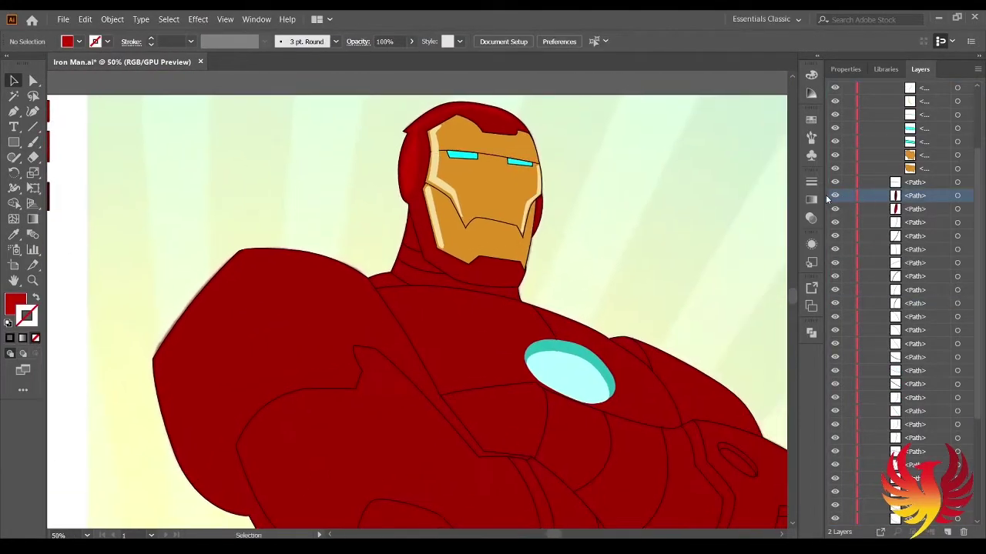
scroll(885, 192, up, 3)
key(ctrl+plus)
key(ctrl+plus)
key(ctrl+plus)
scroll(277, 275, up, 5)
Reshape the corners of the thin highlight beside the ear piece.
key(a)
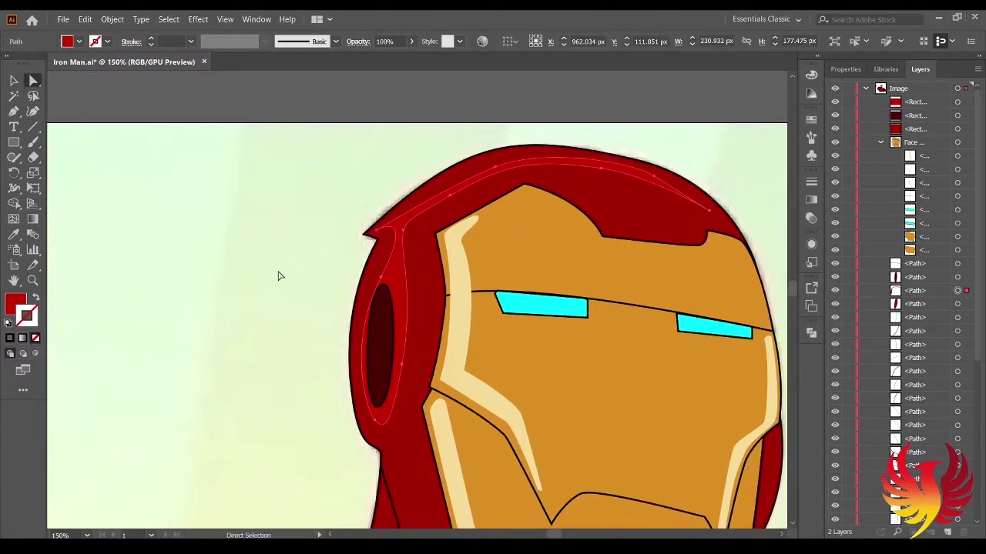
click(400, 286)
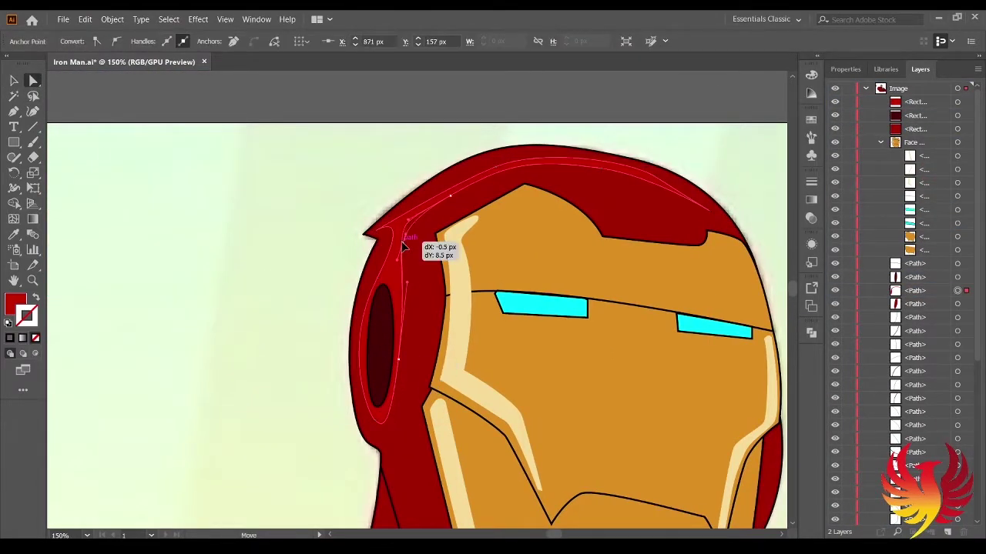
drag(401, 241, 401, 244)
drag(378, 419, 379, 416)
key(ctrl+shift+a)
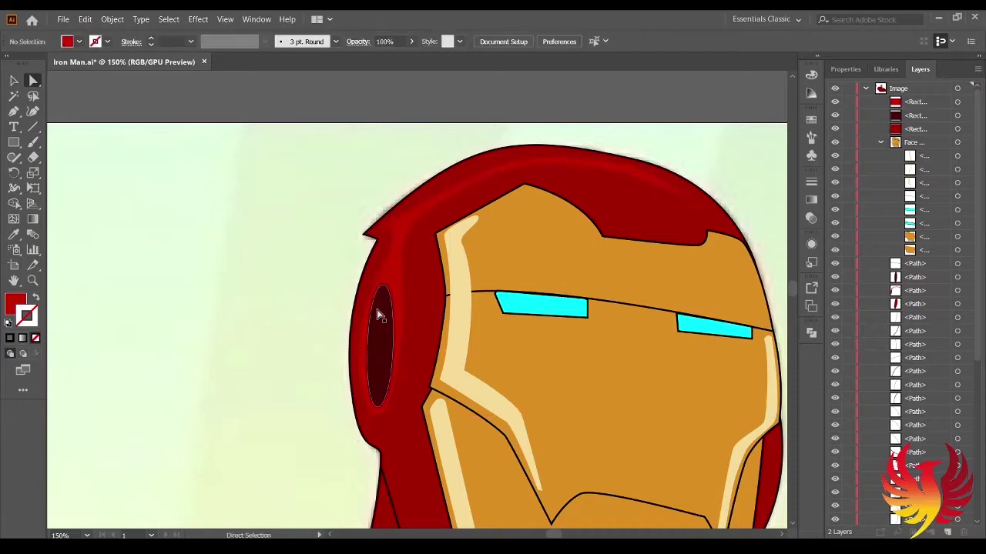
Nudge the helmet-top highlight's end point upward.
click(334, 345)
click(368, 189)
drag(693, 227, 693, 223)
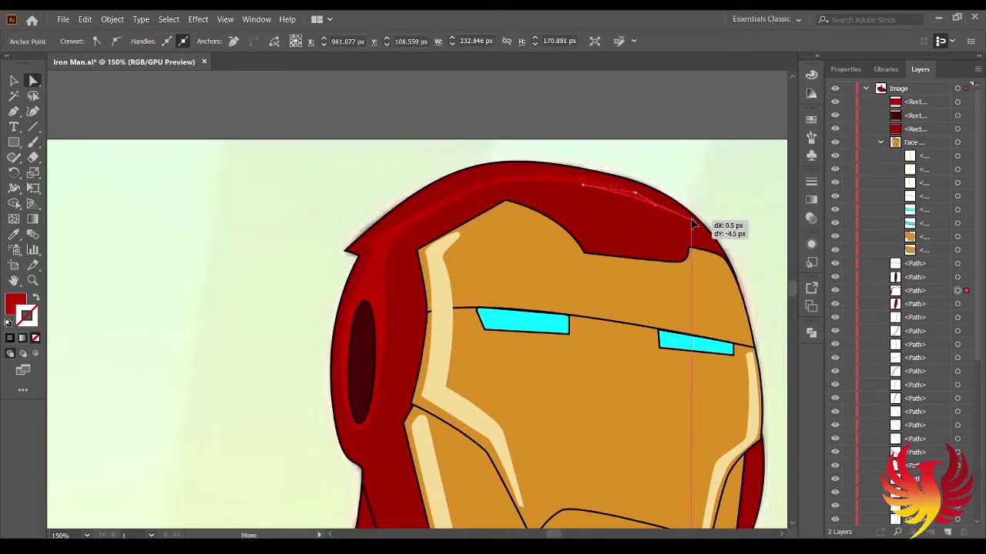
click(635, 192)
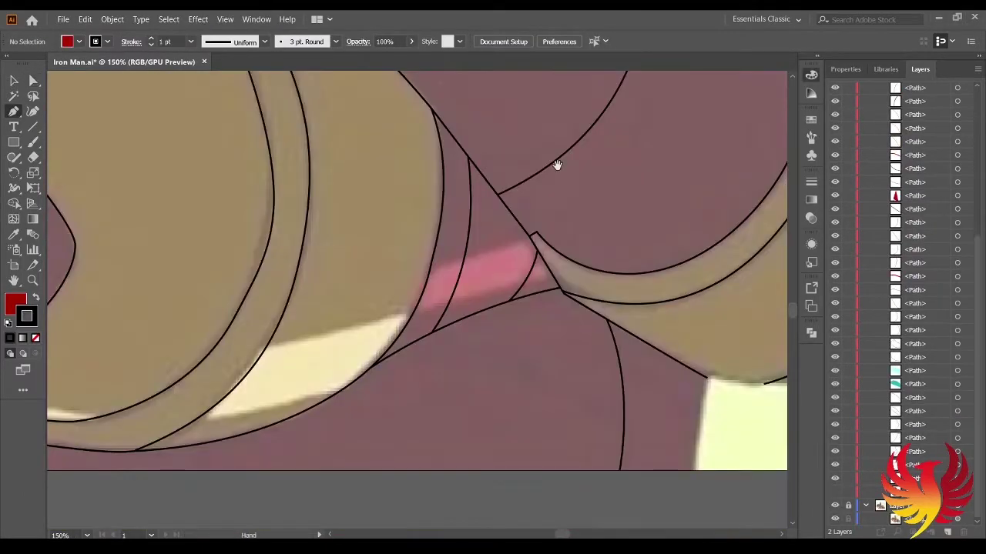
Draw a red highlight sliver on the arm and reshape its top corner and edge.
scroll(412, 364, up, 1)
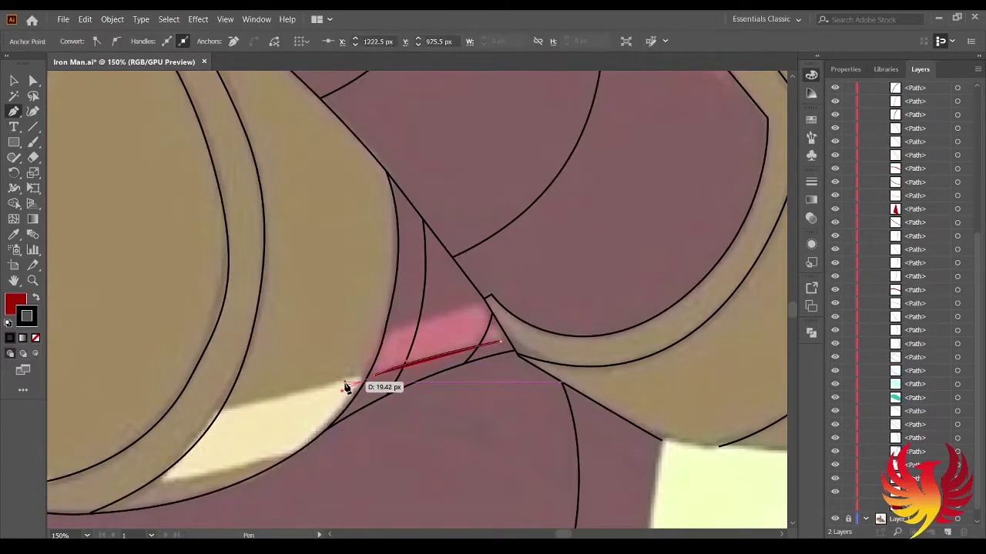
scroll(341, 385, up, 1)
click(457, 398)
scroll(411, 229, up, 1)
click(431, 230)
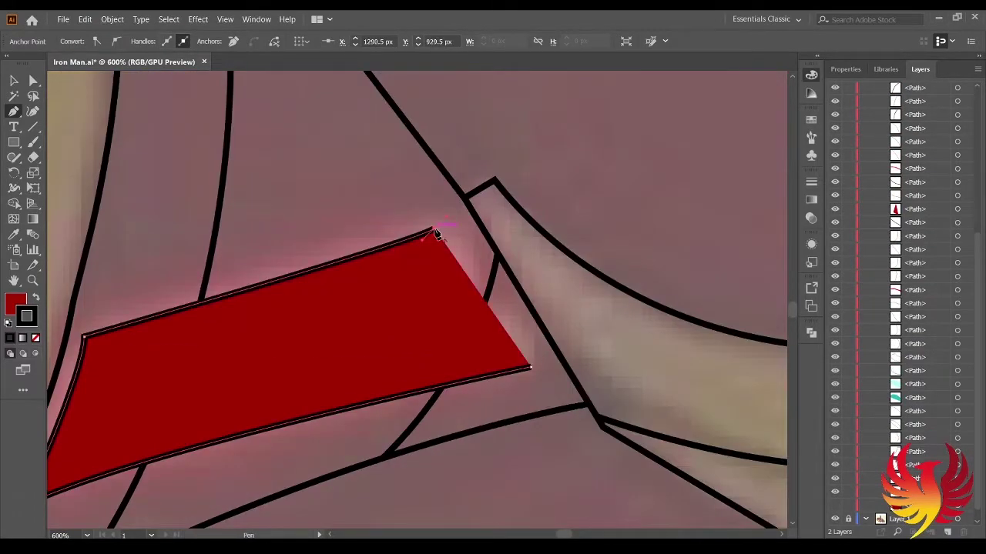
click(532, 370)
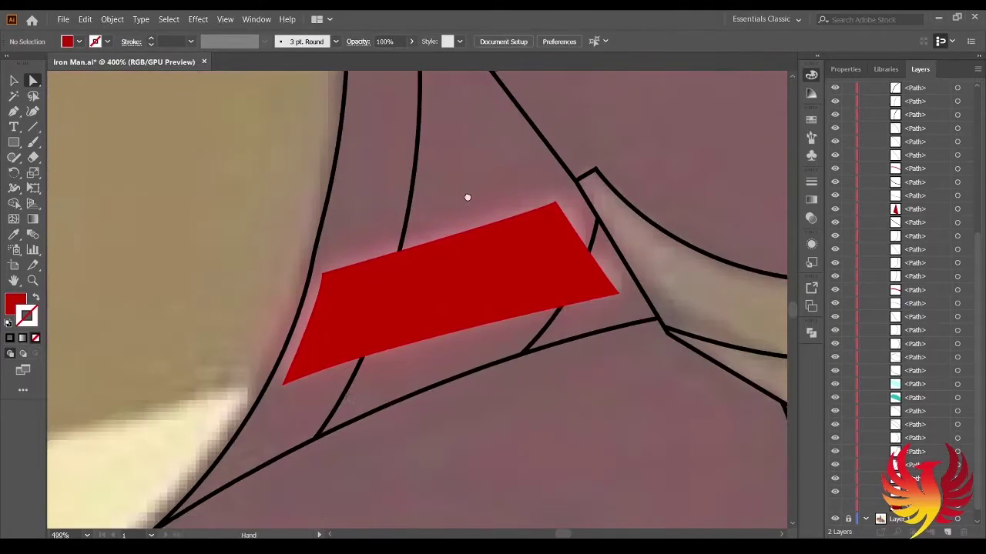
drag(555, 204, 562, 208)
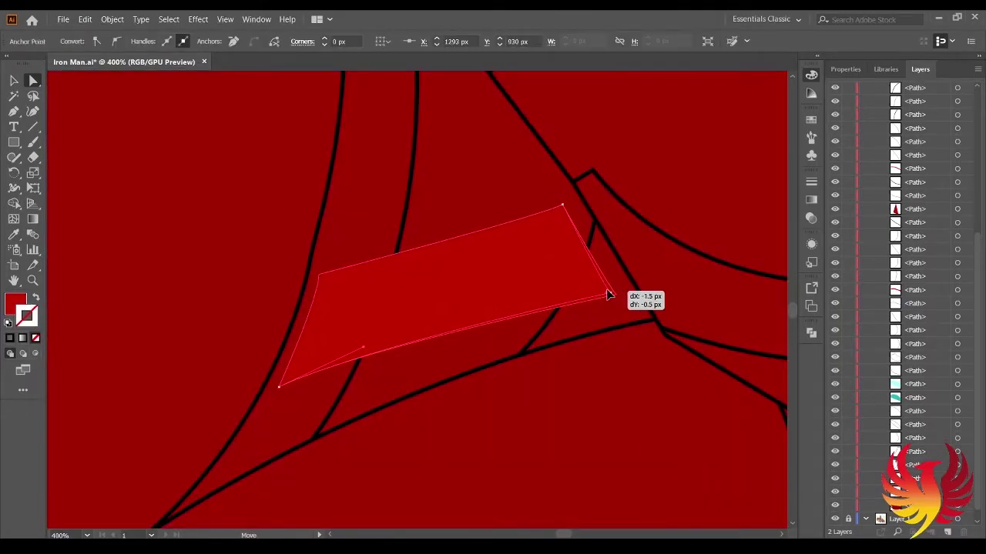
scroll(304, 366, down, 2)
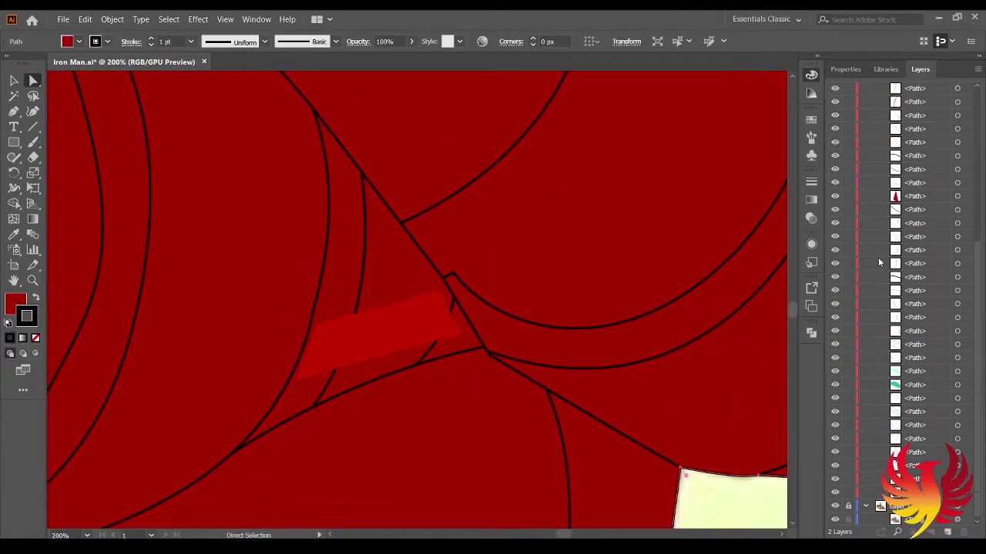
drag(363, 272, 385, 323)
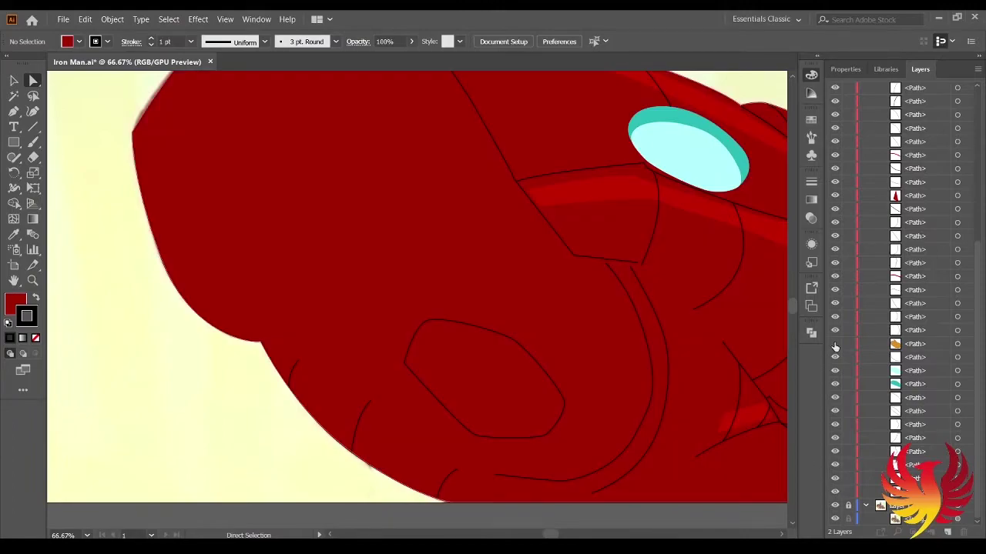
Hide the gold gauntlet and trace a four-corner highlight along its lower edge.
click(835, 343)
click(834, 344)
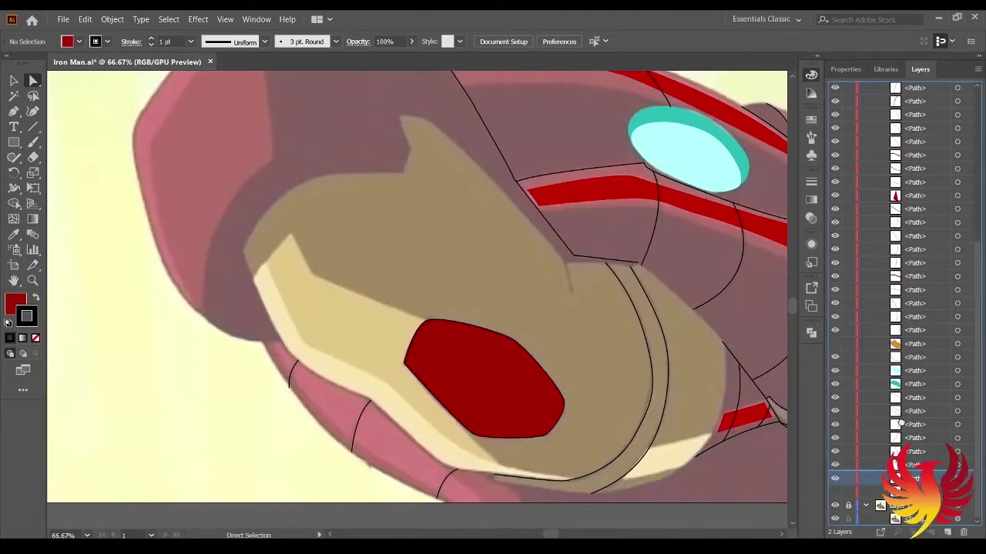
click(834, 357)
key(p)
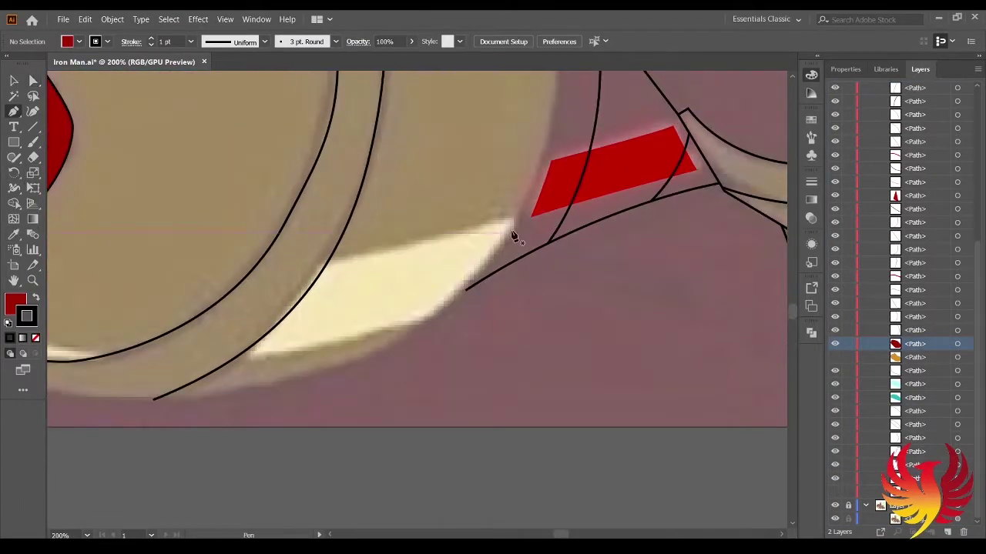
click(414, 319)
click(251, 355)
click(331, 265)
click(495, 229)
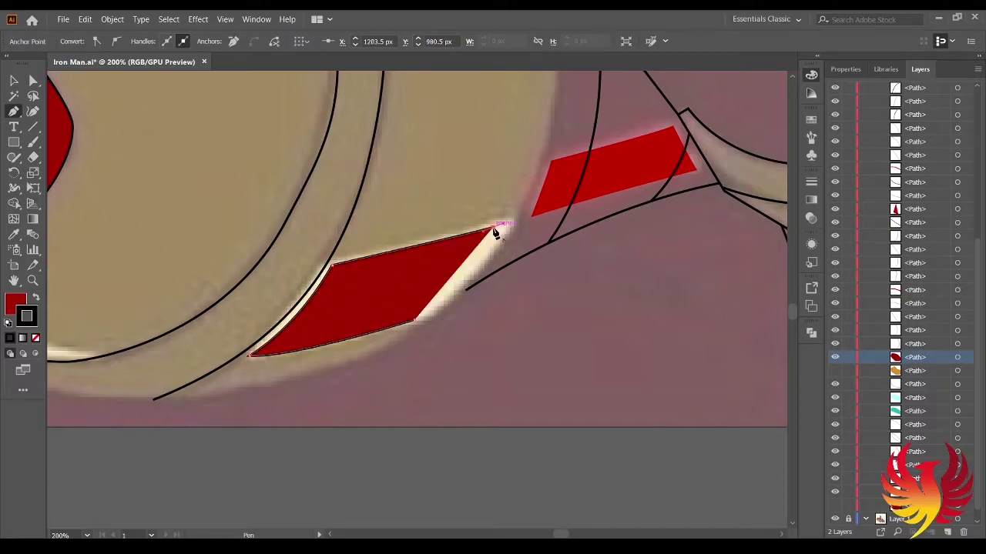
click(413, 318)
Eyedrop a pale gold fill into the gauntlet highlight and nudge its top-right corner.
key(ctrl+minus)
key(ctrl+minus)
scroll(407, 297, up, 5)
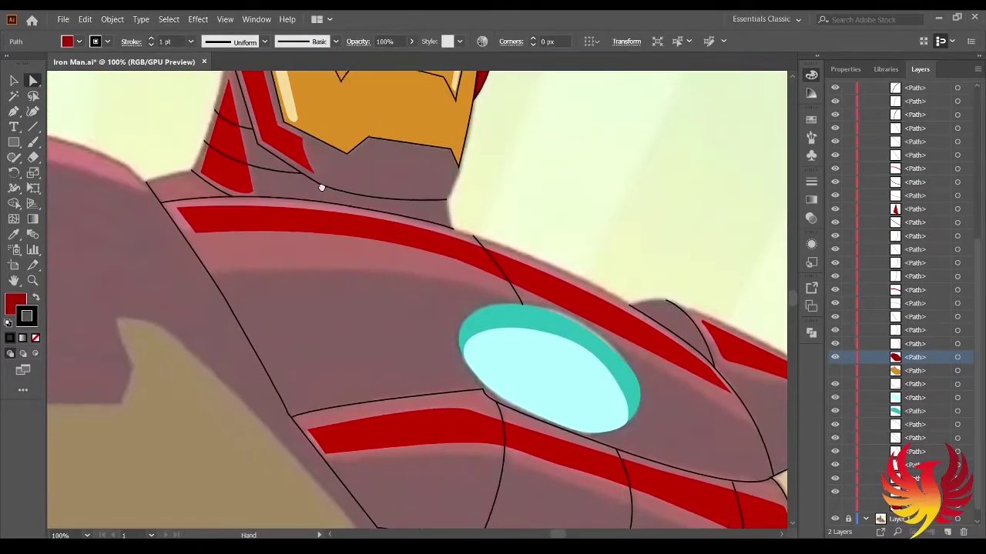
key(i)
click(87, 218)
key(ctrl+plus)
scroll(416, 293, up, 5)
key(a)
scroll(508, 235, up, 2)
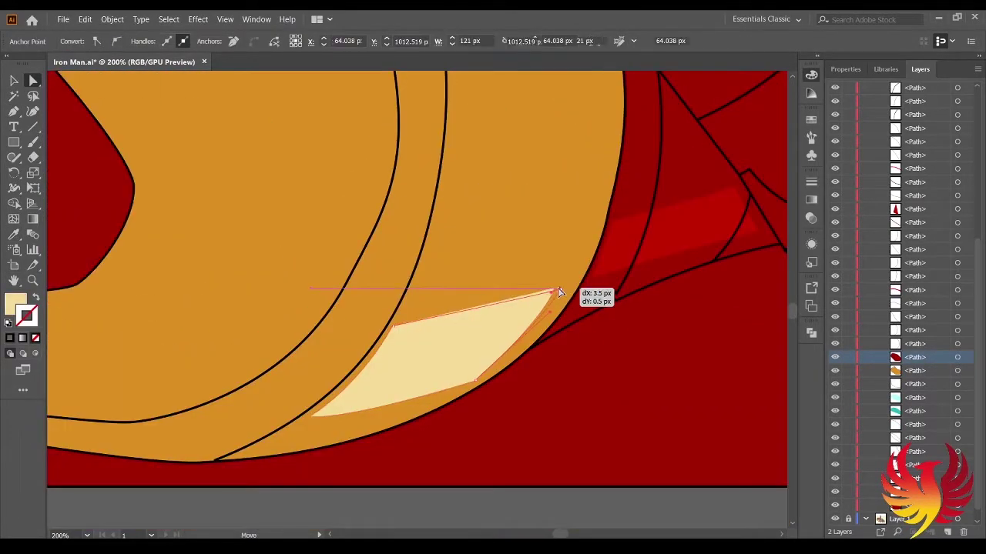
drag(554, 293, 560, 291)
key(ctrl+shift+a)
Hide the red body shape to reveal the reference underneath.
scroll(572, 458, up, 2)
scroll(611, 282, down, 2)
scroll(485, 341, down, 5)
click(485, 341)
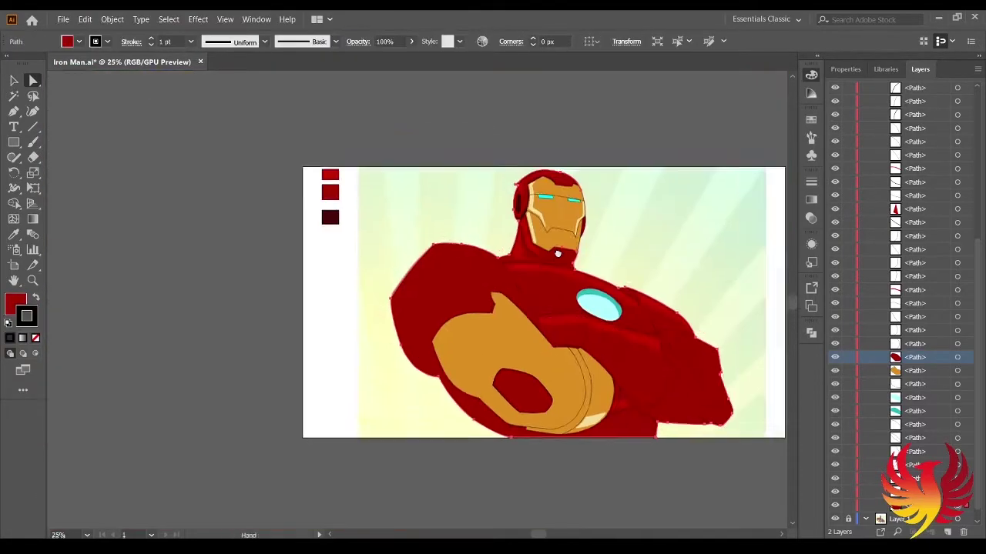
key(ctrl+3)
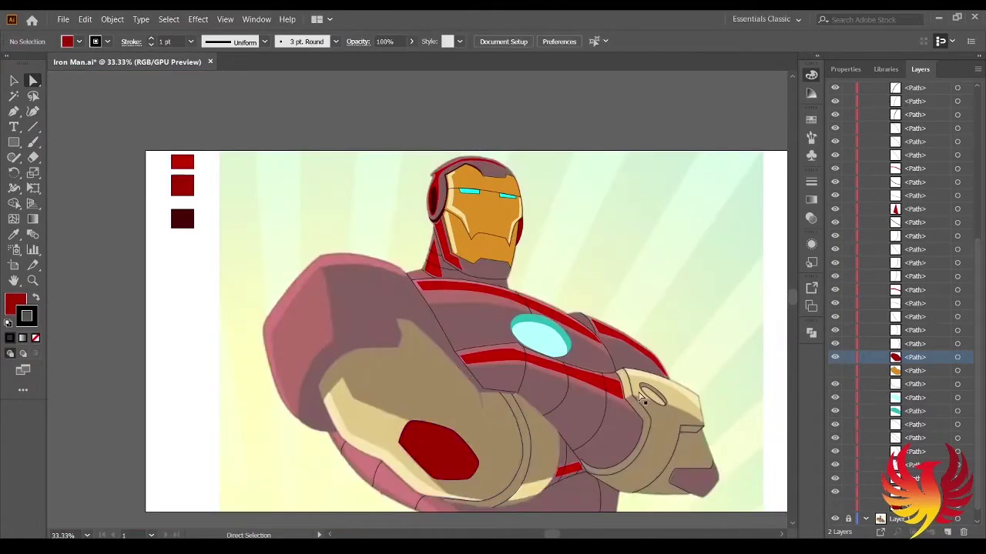
scroll(85, 236, up, 3)
Start another highlight outline on the arm with its first anchor points.
click(553, 324)
click(427, 293)
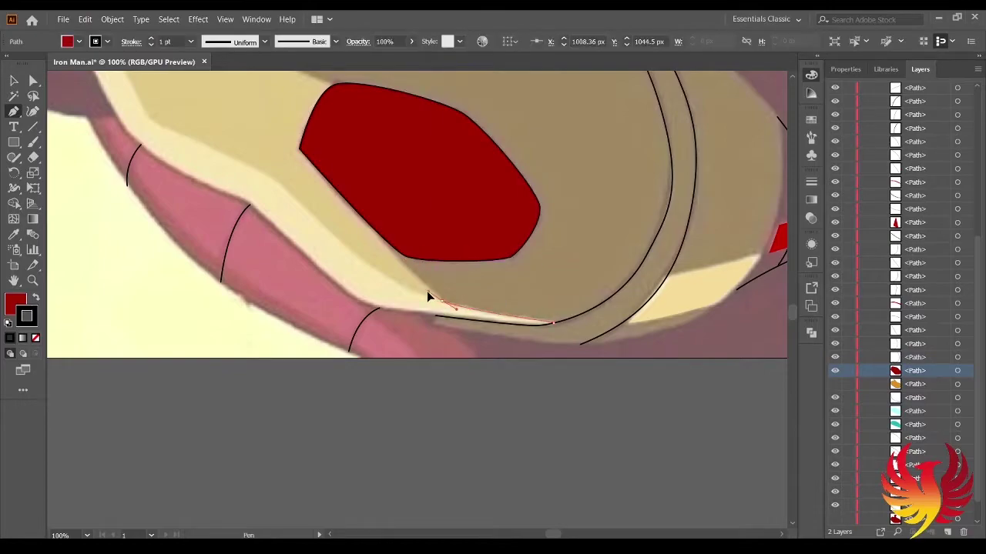
scroll(301, 153, up, 5)
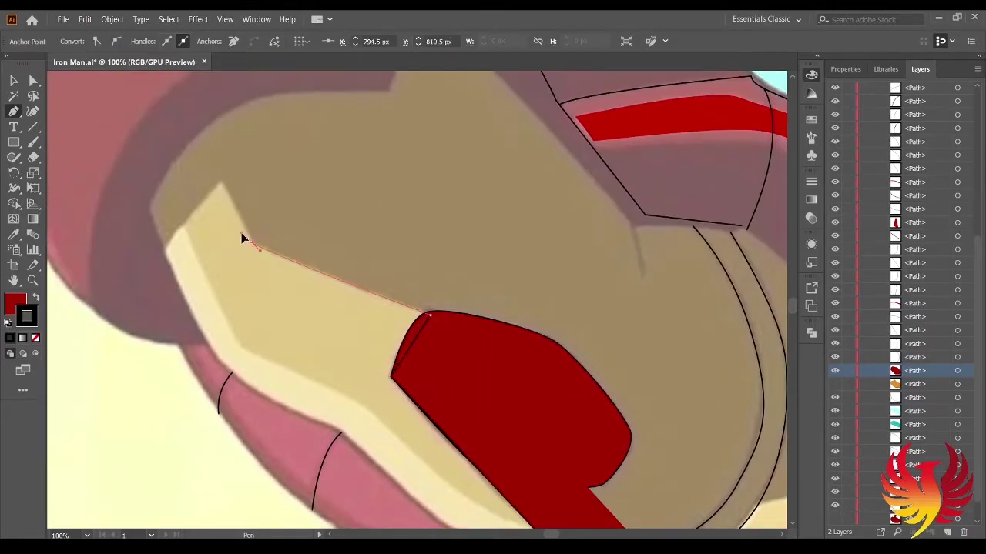
click(253, 244)
scroll(254, 245, up, 3)
click(305, 260)
Extend the highlight outline along the pink band around the red patch.
scroll(305, 259, left, 4)
click(396, 279)
scroll(396, 279, down, 4)
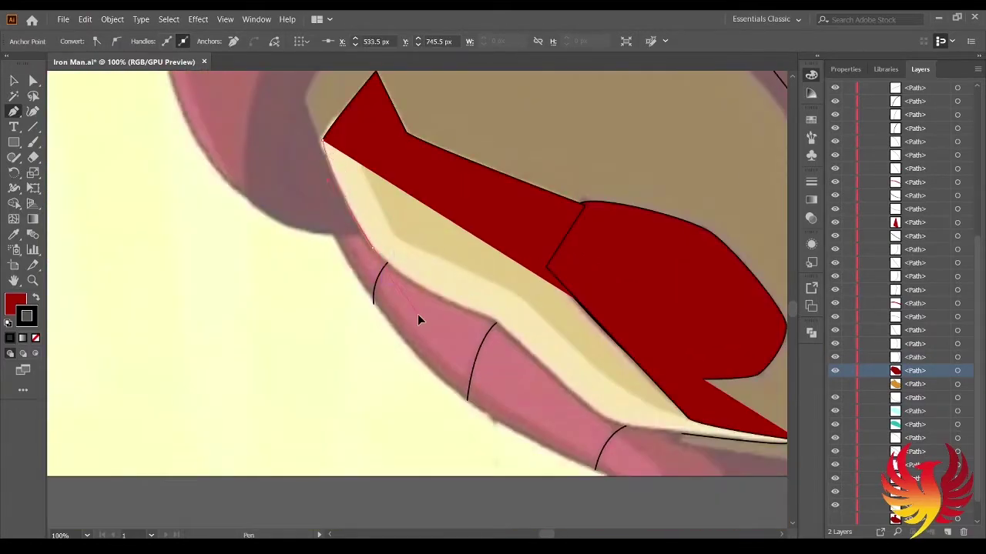
click(495, 325)
click(605, 418)
scroll(612, 400, down, 3)
scroll(616, 385, right, 4)
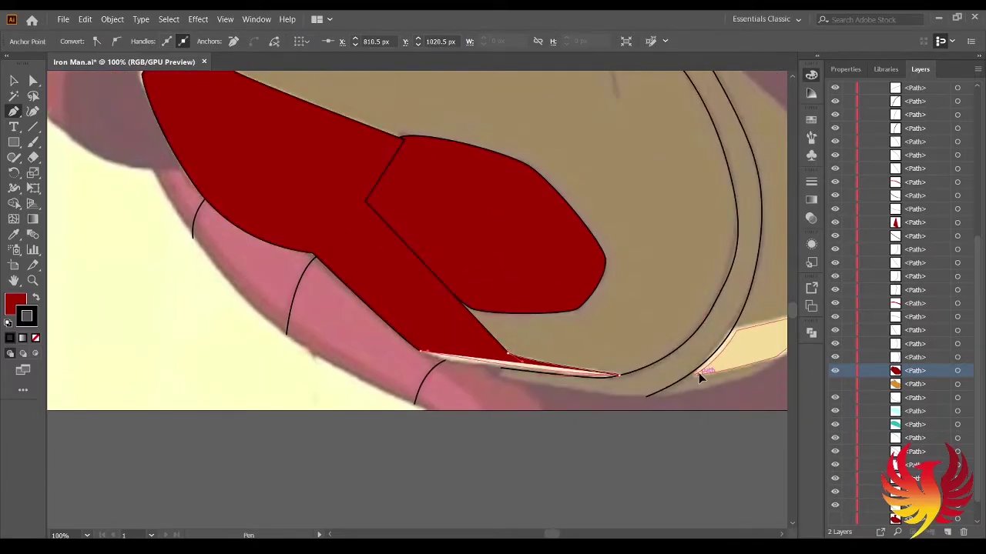
click(454, 360)
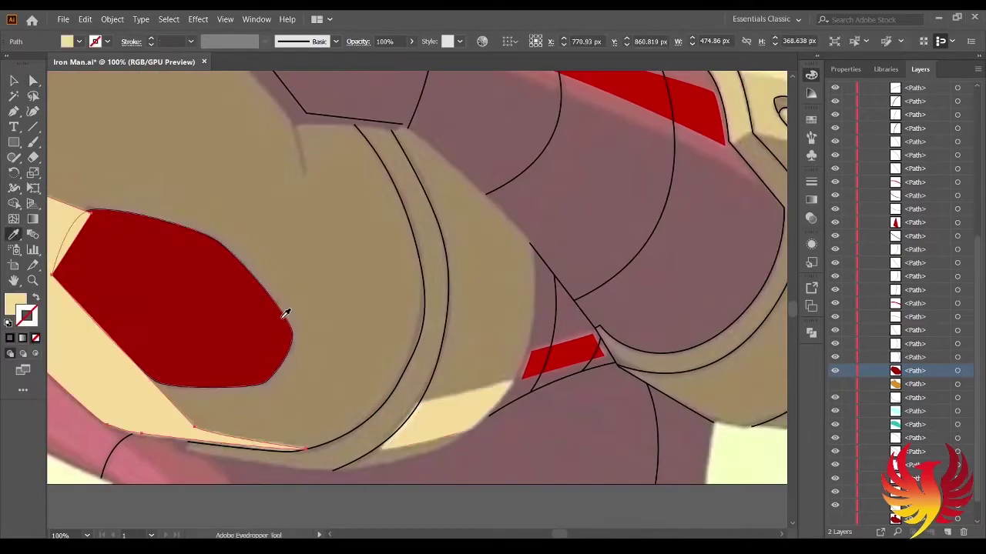
Refine the curve of the cream highlight's lower edge with Direct Selection.
scroll(182, 233, up, 2)
scroll(182, 234, left, 4)
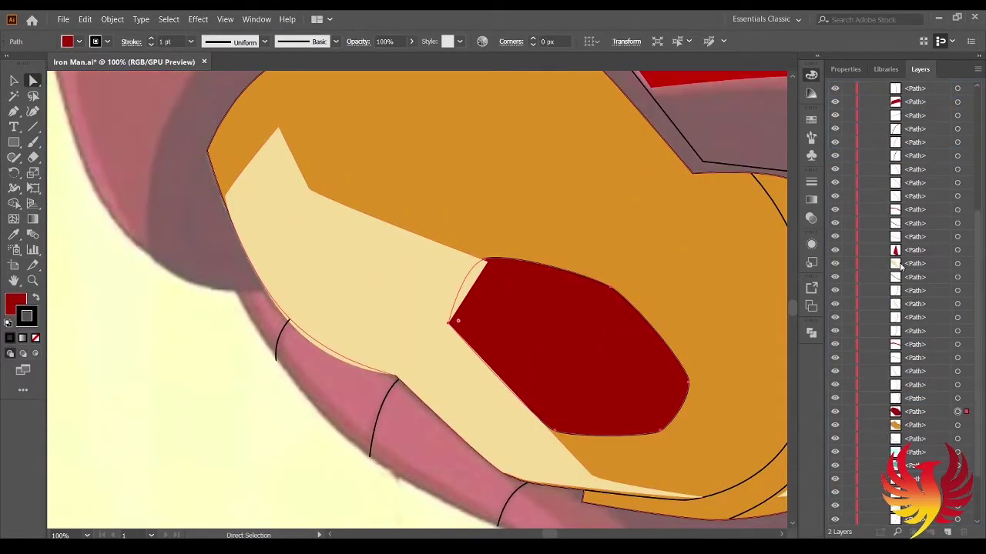
drag(308, 337, 334, 356)
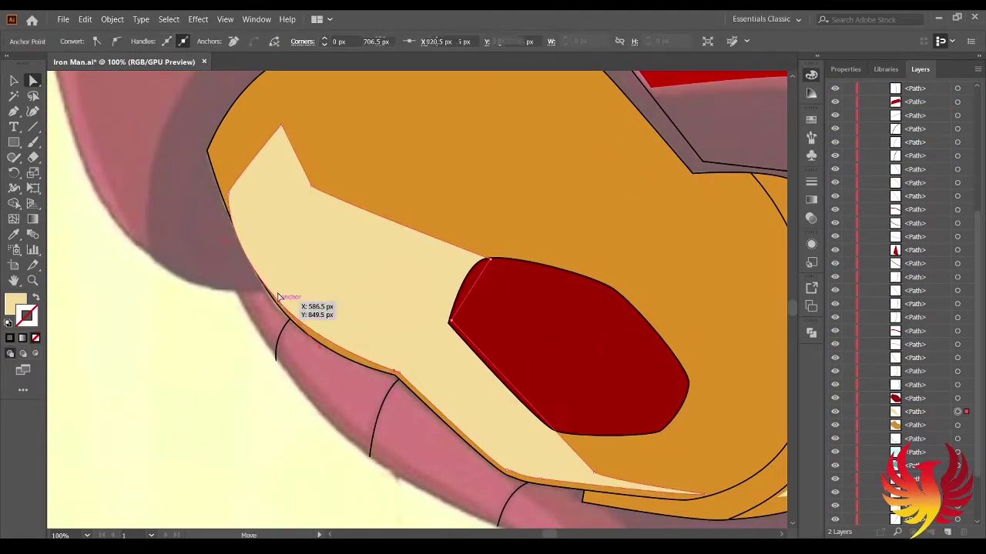
key(ctrl+equal)
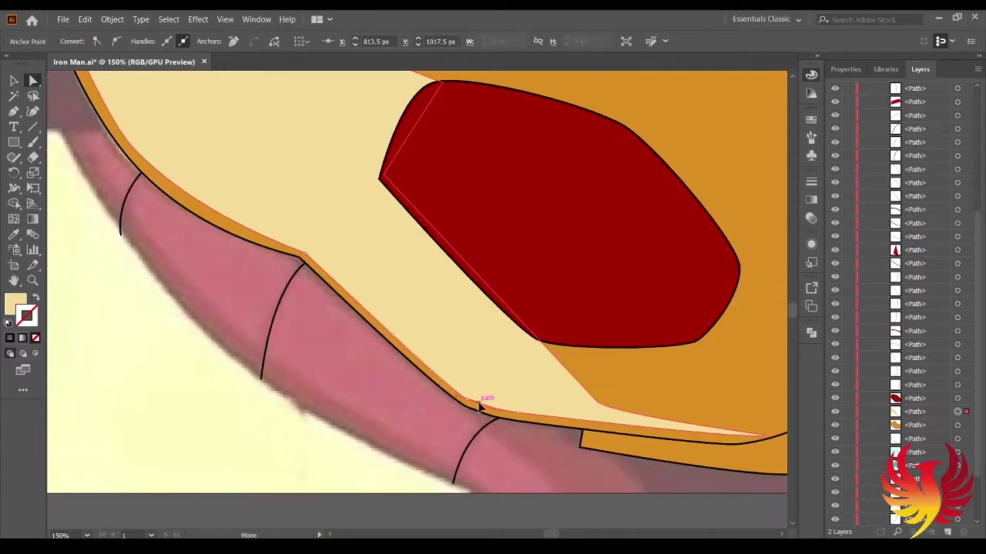
key(ctrl+shift+a)
scroll(467, 406, up, 3)
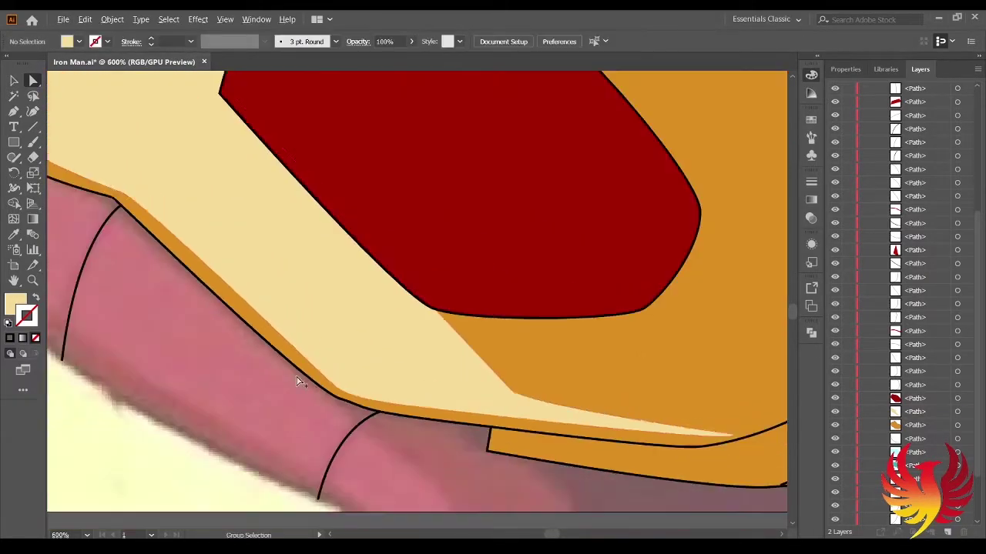
scroll(299, 382, up, 3)
drag(403, 301, 451, 319)
key(ctrl+shift+a)
scroll(237, 353, down, 5)
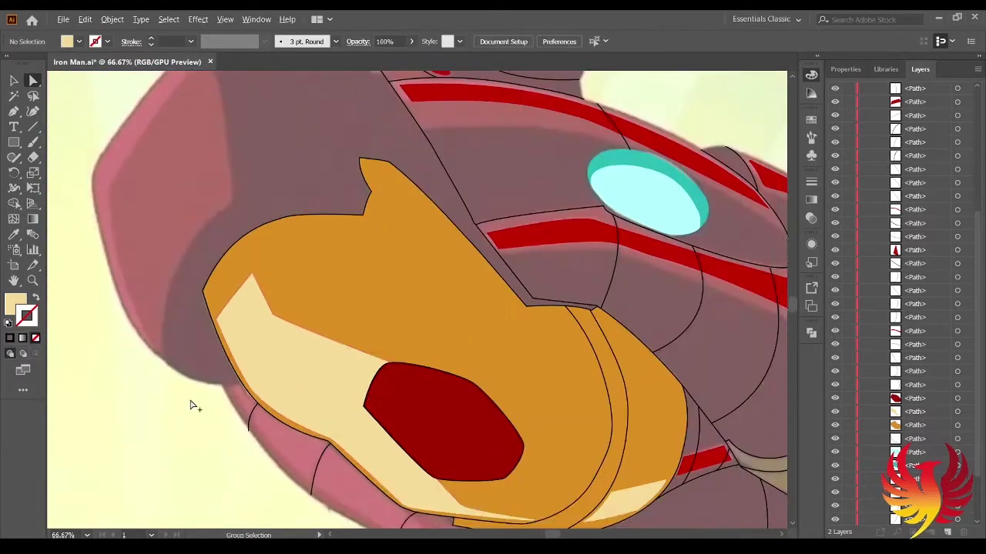
scroll(179, 390, down, 2)
Trace the upper highlight shape above the gauntlet and fill it light yellow.
click(835, 355)
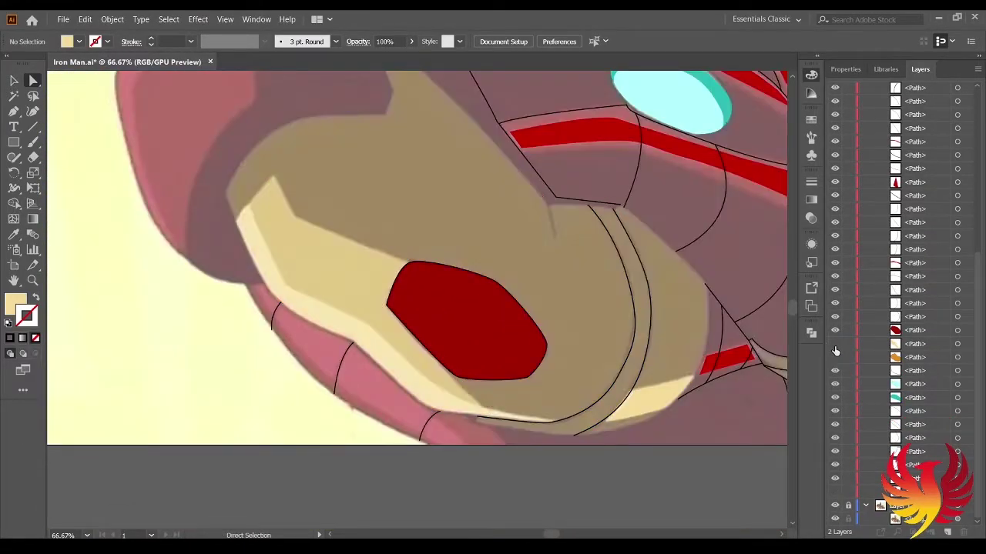
key(ctrl+minus)
key(ctrl+minus)
key(ctrl+plus)
key(ctrl+plus)
key(p)
key(ctrl+plus)
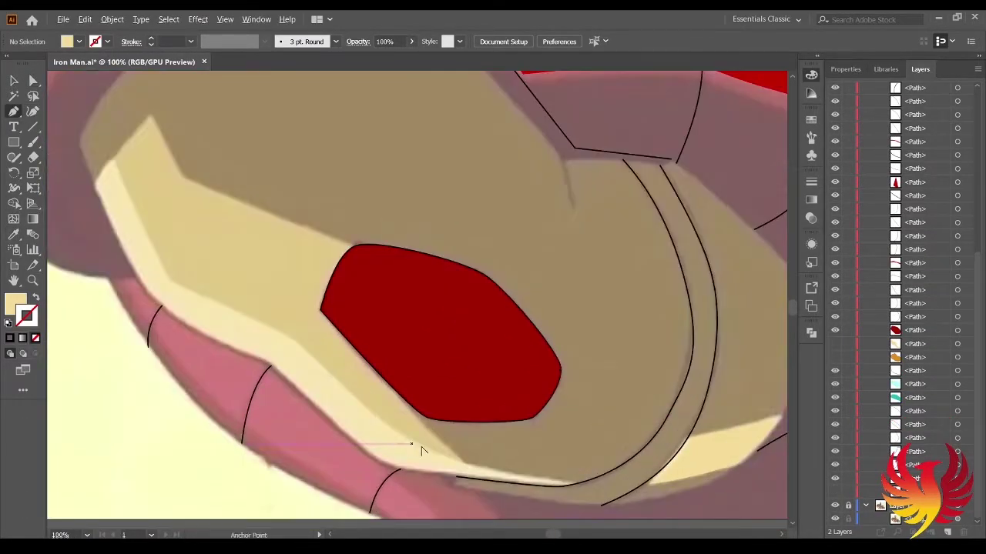
drag(286, 336, 274, 339)
click(113, 158)
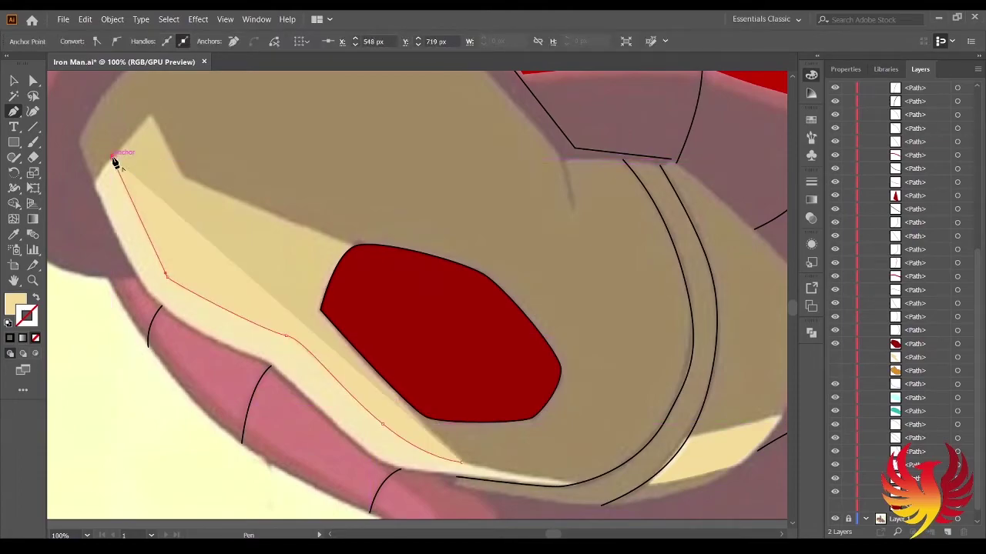
click(151, 116)
click(182, 176)
key(shift+x)
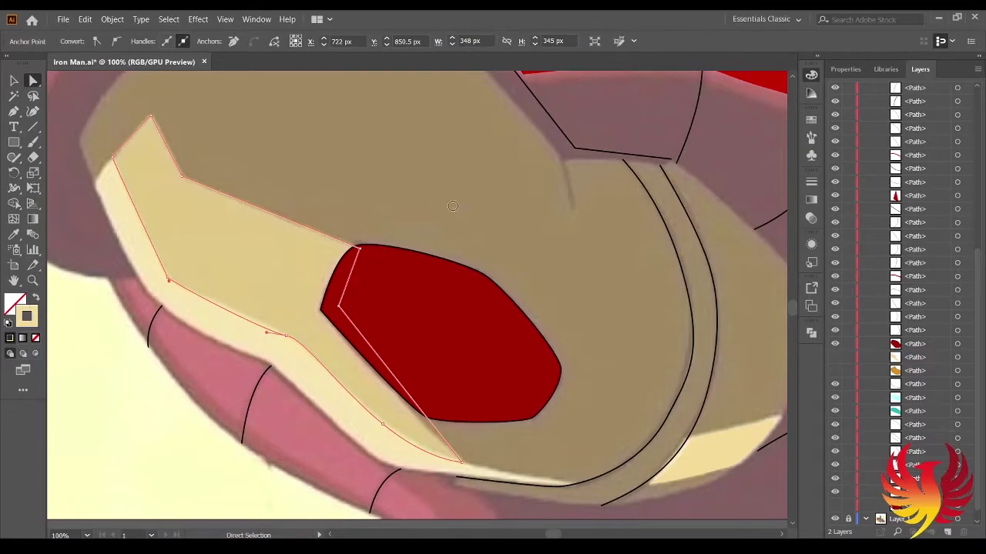
click(36, 298)
Inspect the light-yellow highlight's corner, then hide the artwork to compare with the reference.
click(957, 358)
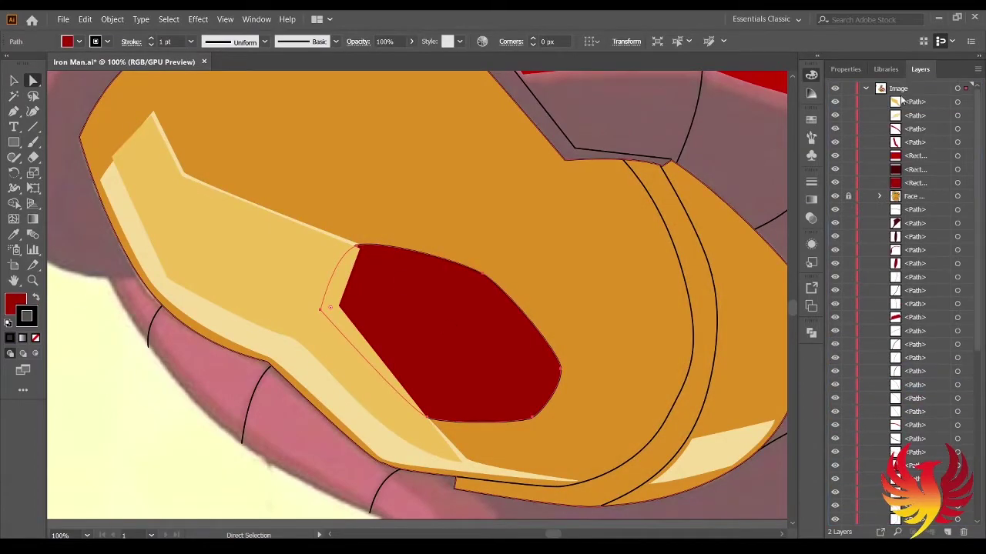
click(127, 152)
key(ctrl+plus)
key(ctrl+plus)
key(ctrl+plus)
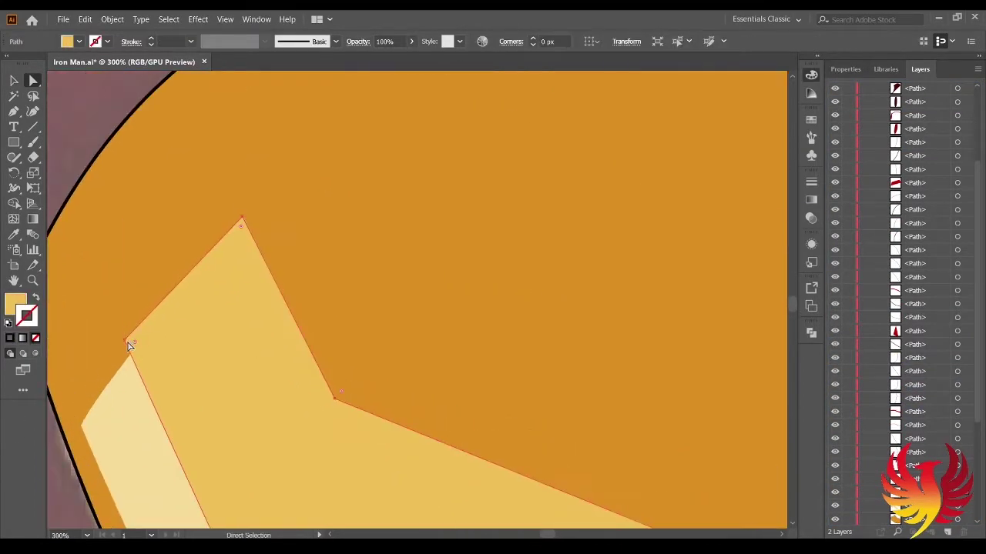
key(ctrl+shift+a)
key(ctrl+minus)
key(ctrl+minus)
key(ctrl+minus)
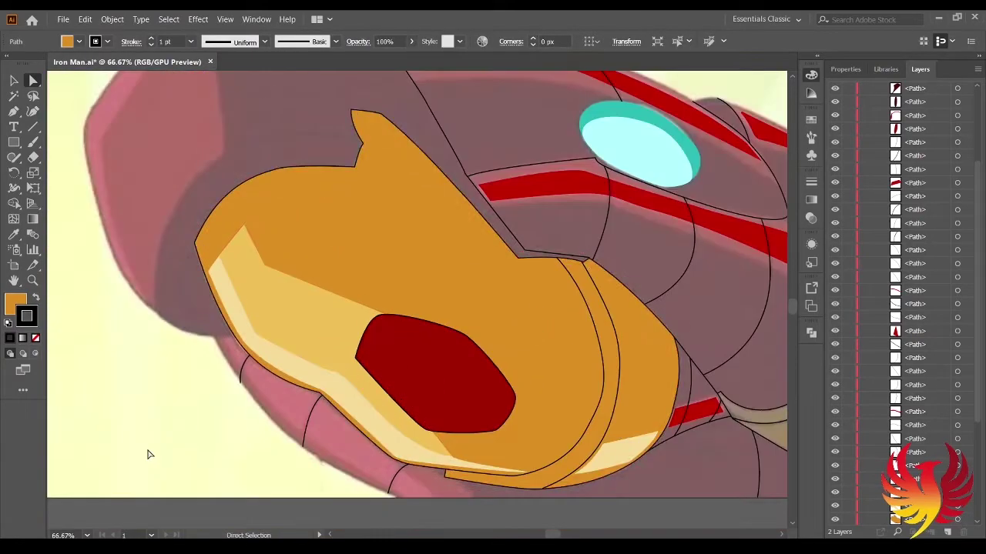
key(ctrl+minus)
key(ctrl+minus)
key(ctrl+minus)
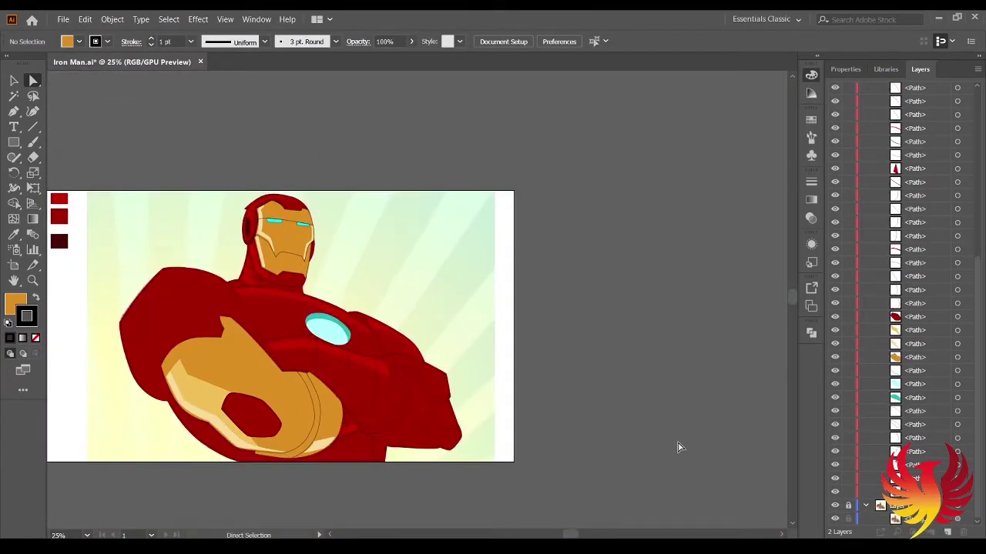
click(834, 492)
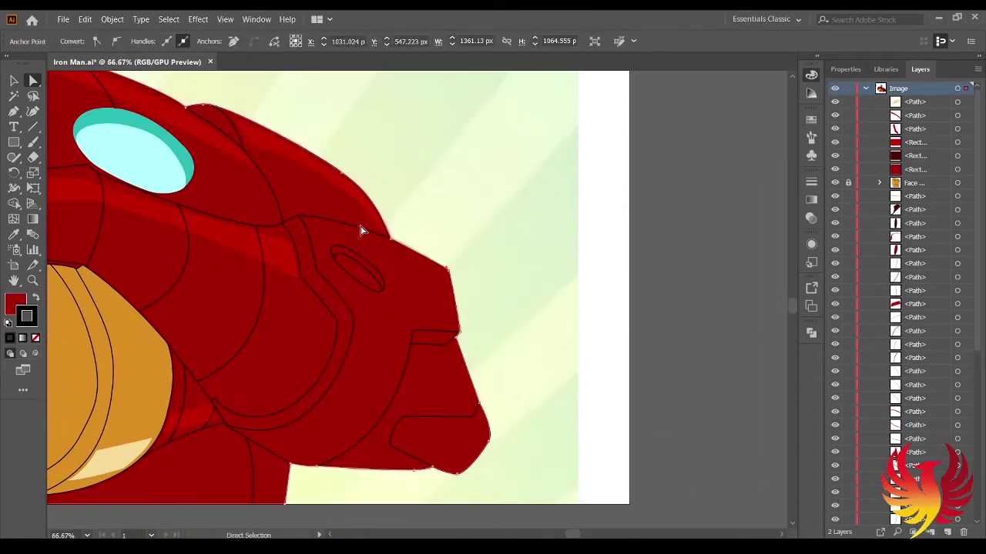
Show the artwork again and try a gold fill on the face, undoing it.
click(351, 334)
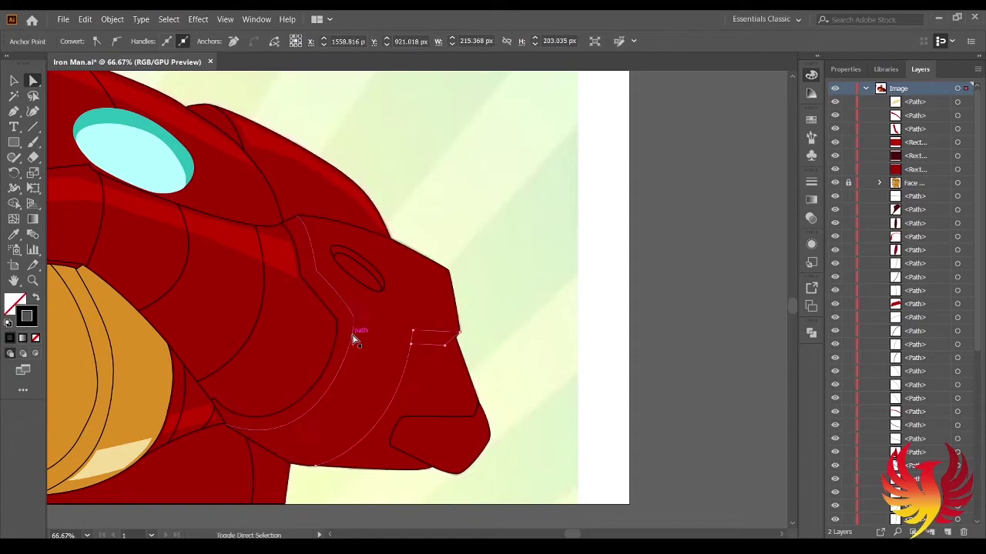
key(i)
click(75, 323)
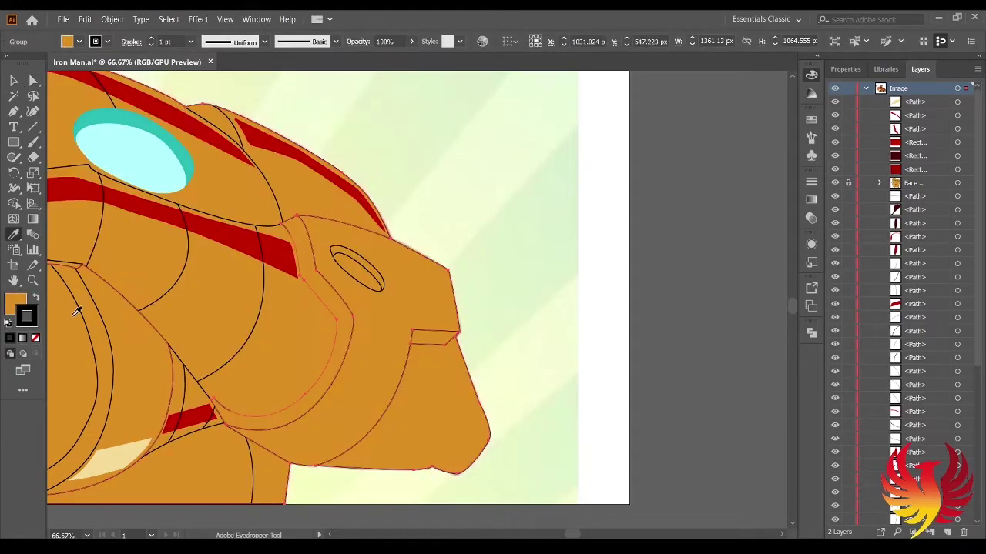
key(ctrl+z)
key(ctrl+z)
key(ctrl+z)
key(ctrl+z)
key(ctrl+z)
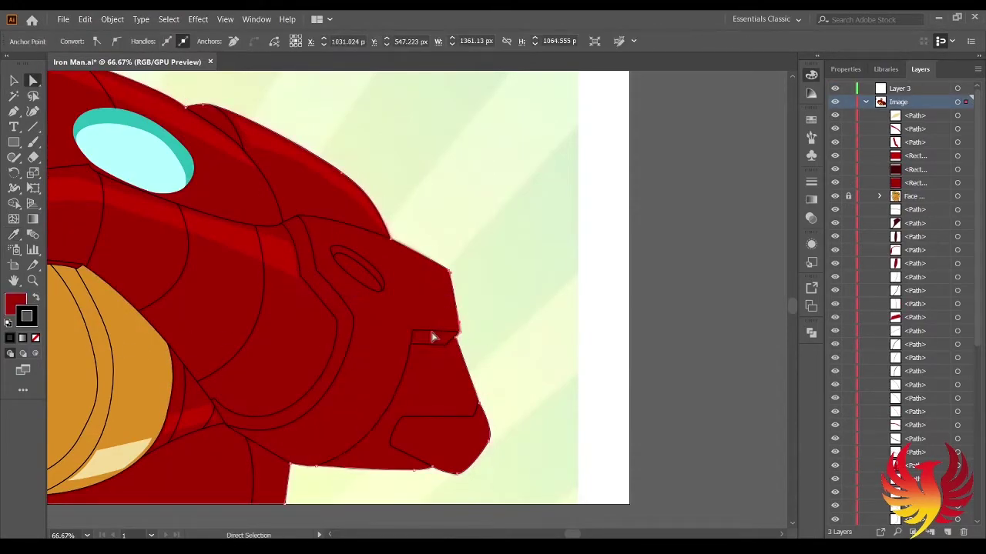
key(ctrl+z)
click(17, 237)
click(69, 316)
scroll(346, 339, up, 1)
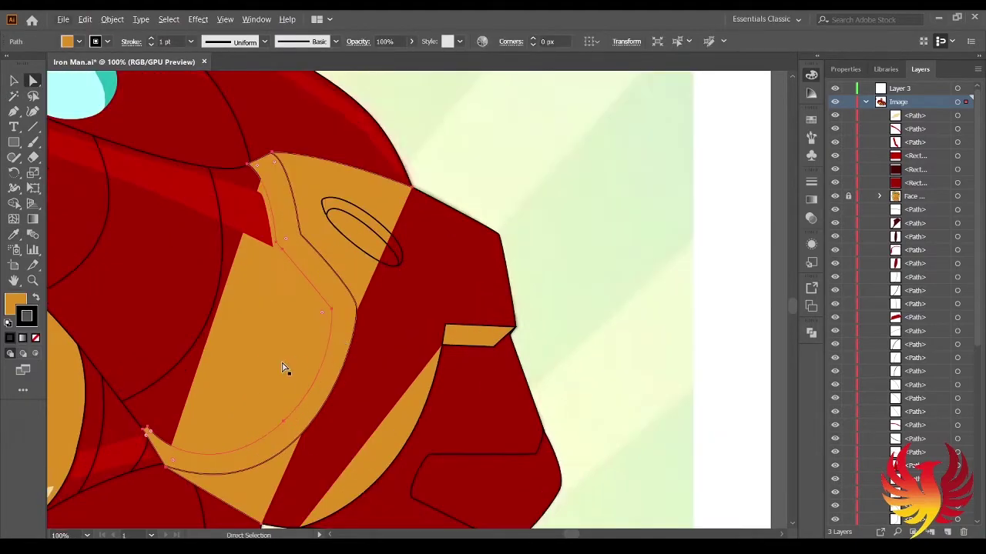
key(ctrl+z)
Select the chin path and bring the helmet's front profile into view for tracing.
click(135, 441)
scroll(257, 345, down, 2)
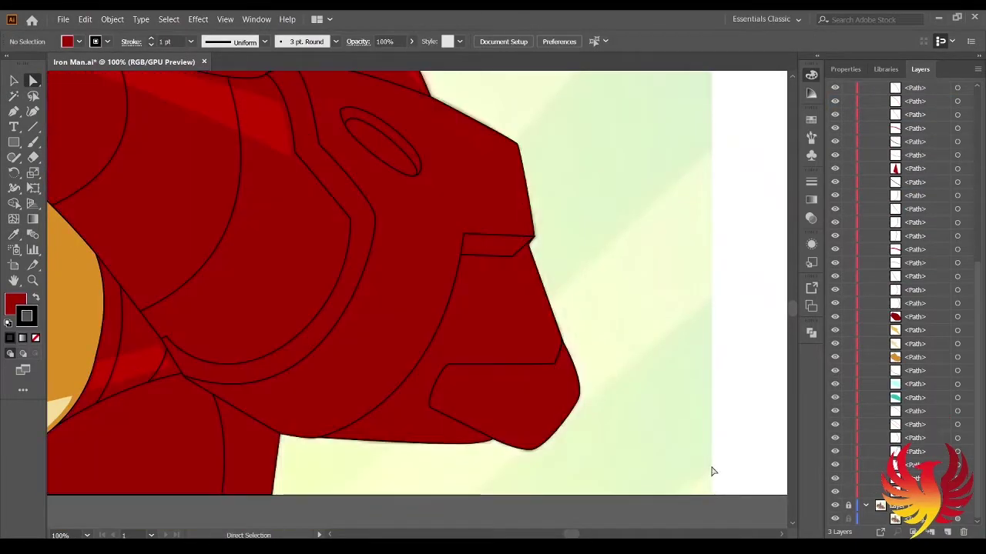
drag(711, 468, 582, 318)
scroll(581, 318, up, 2)
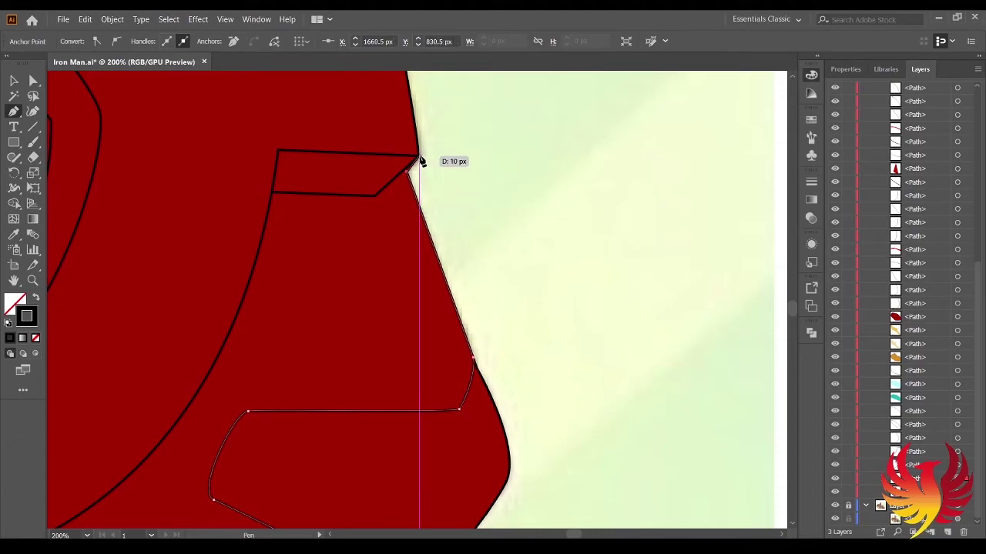
drag(420, 163, 427, 275)
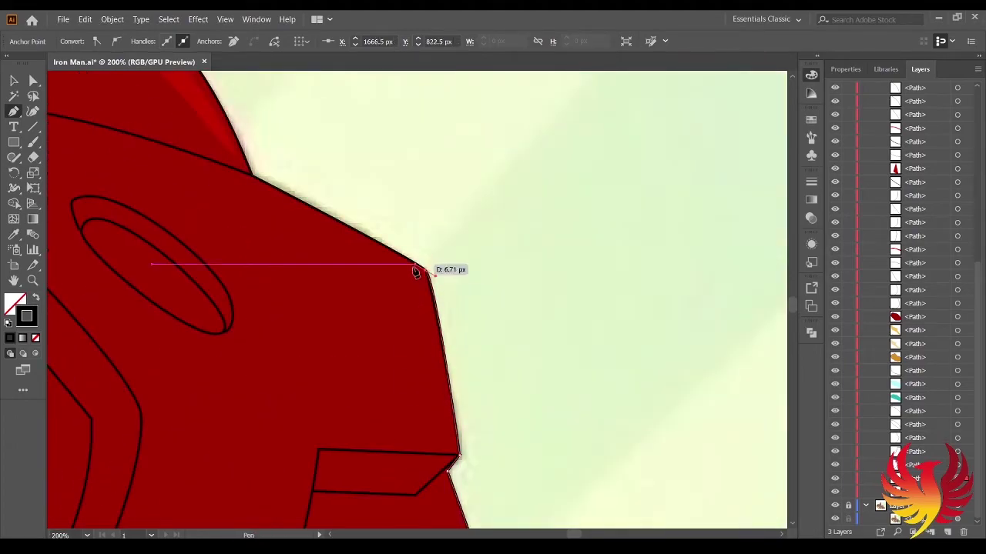
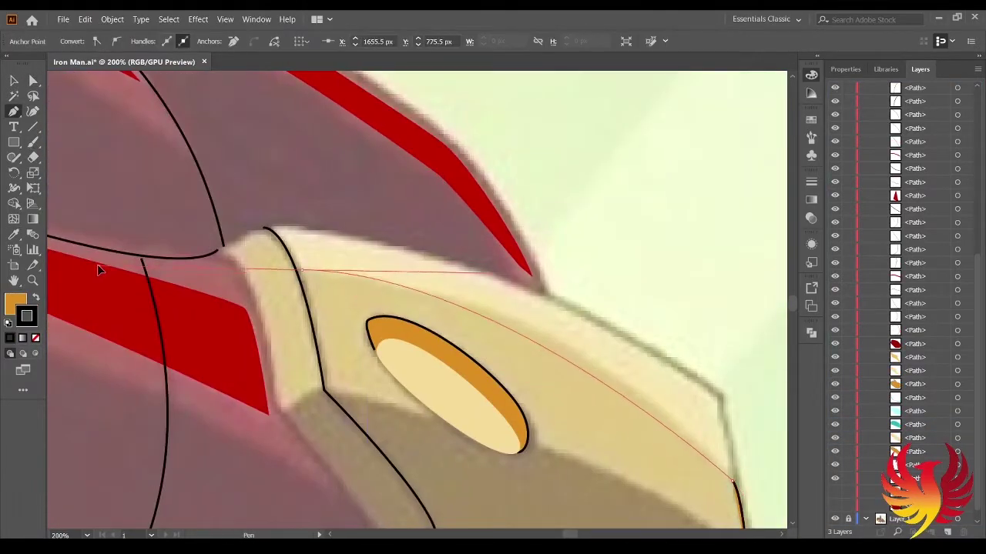
Close the orange shape on the gauntlet cuff and deselect it.
key(ctrl+minus)
click(377, 259)
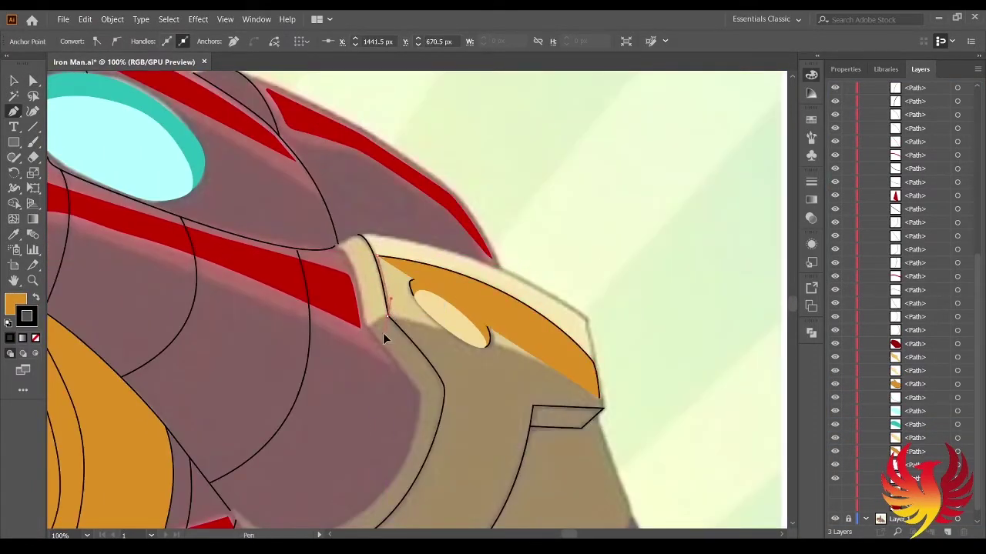
click(602, 402)
key(ctrl+shift+a)
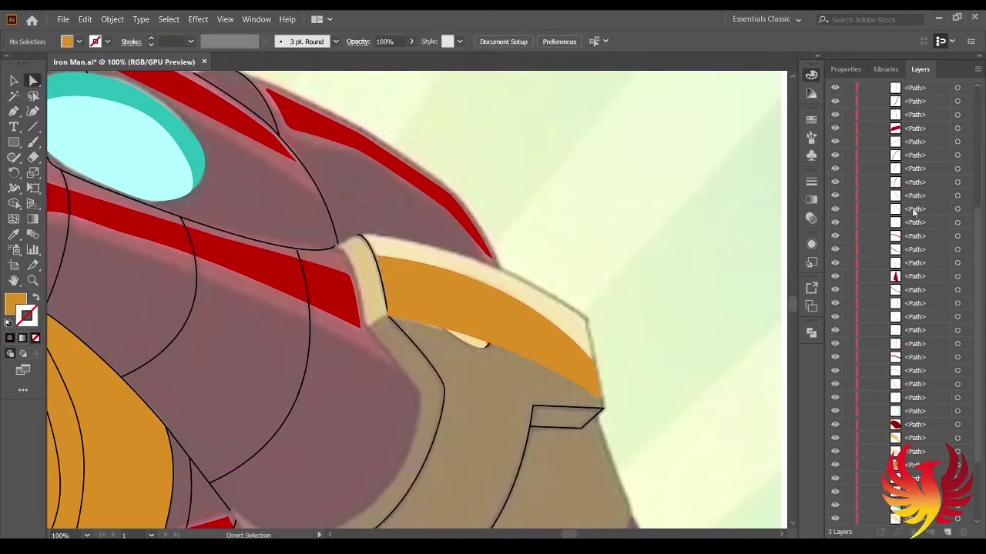
key(ctrl+plus)
Trace a second band curving along the top of the cuff with the Pen tool.
key(p)
click(575, 401)
click(565, 329)
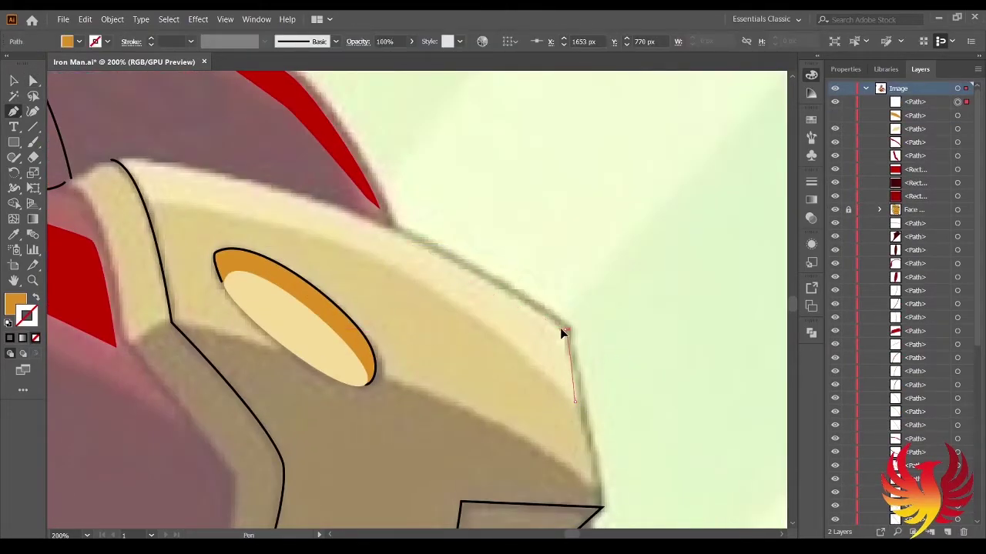
key(ctrl+minus)
drag(204, 237, 286, 200)
click(291, 191)
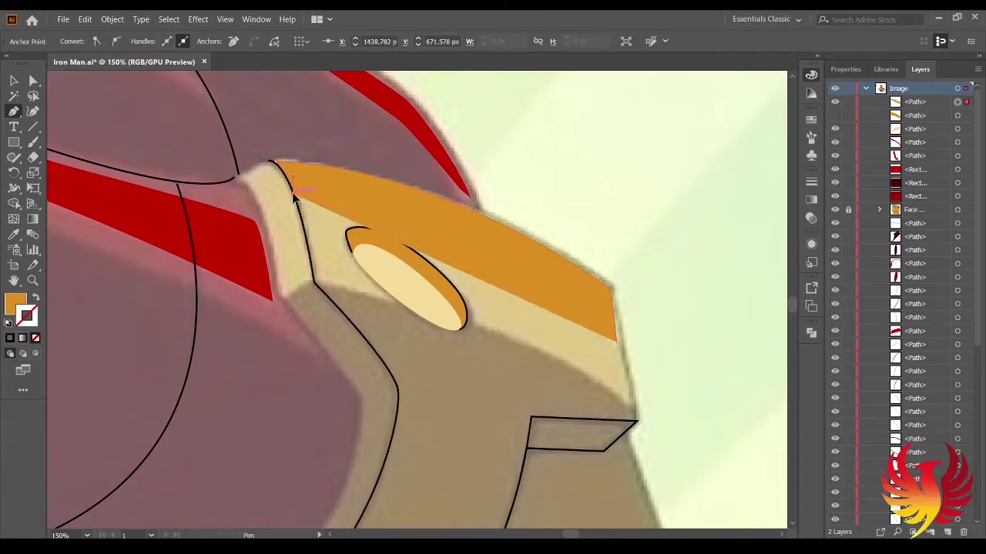
key(ctrl+shift+a)
Move the oval opening above the new bands in the Layers panel and select the orange ring.
click(834, 143)
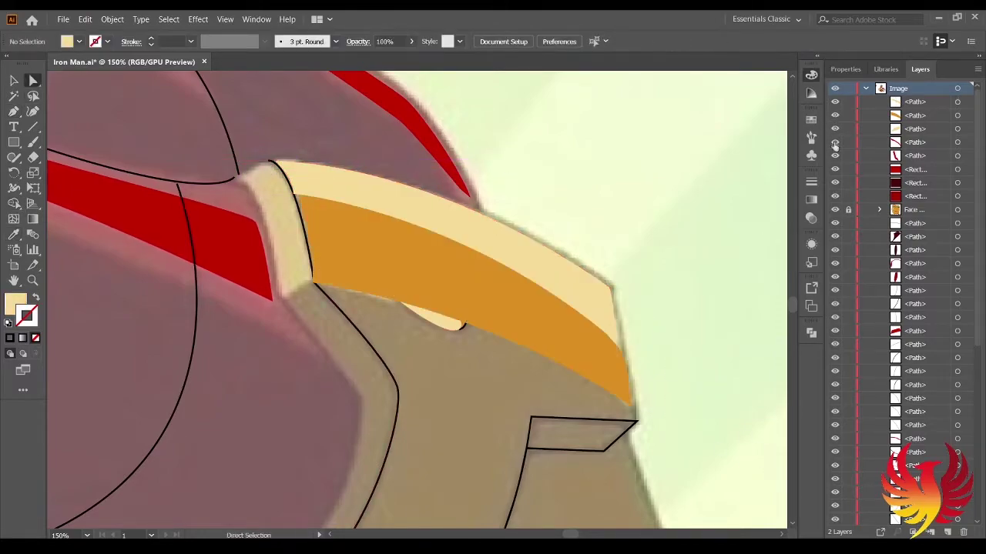
scroll(903, 308, down, 5)
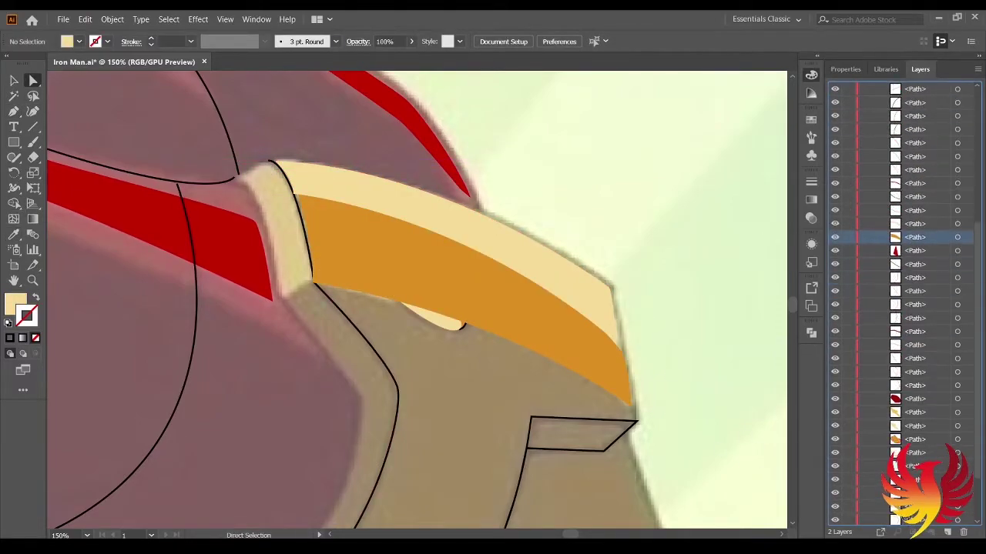
drag(903, 323, 904, 219)
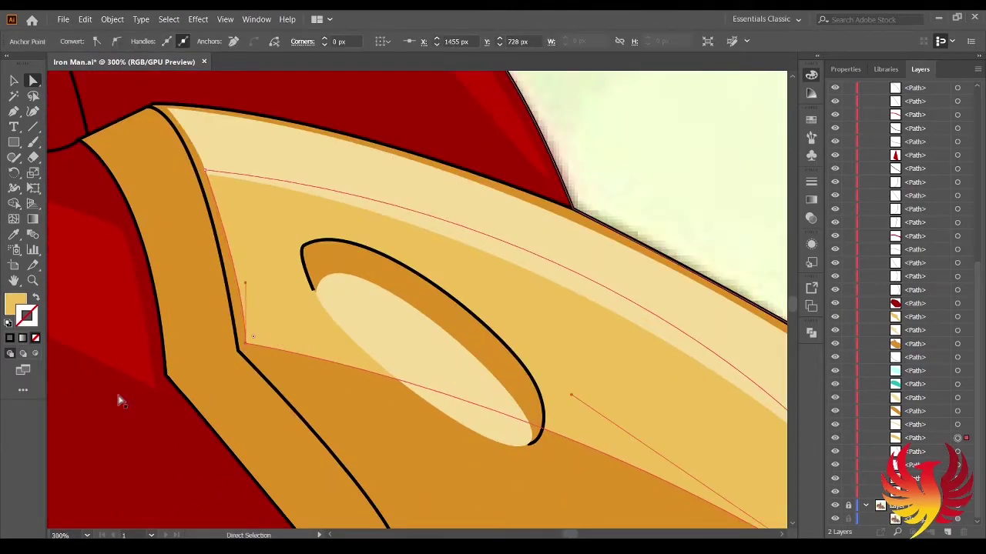
scroll(378, 363, up, 5)
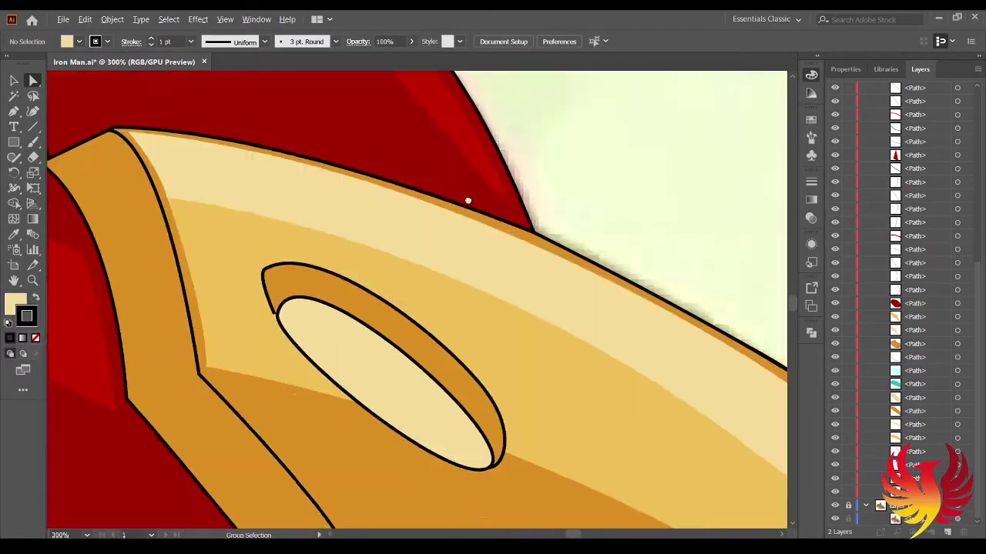
click(370, 347)
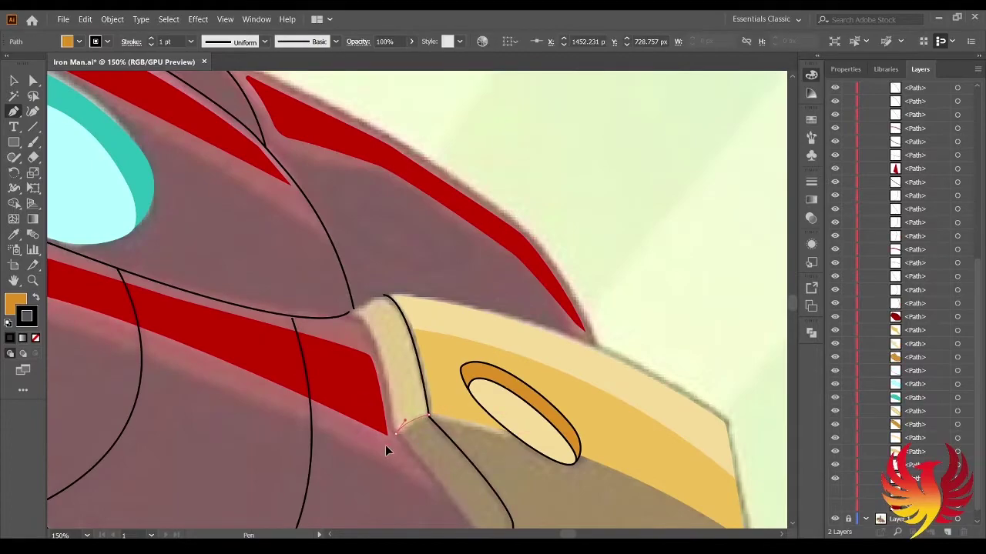
Draw a curved gold strip along the cuff's inner edge.
drag(385, 451, 360, 316)
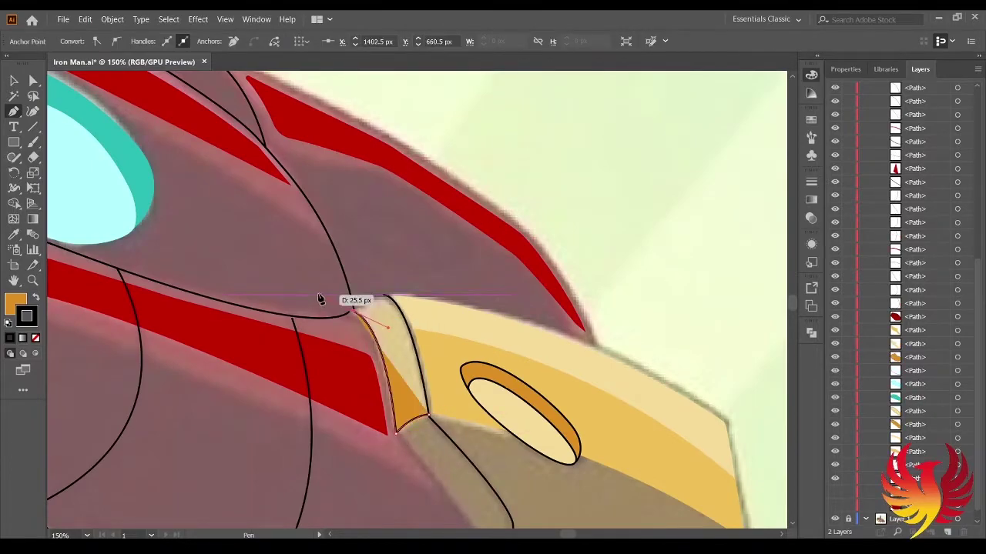
scroll(439, 362, down, 2)
scroll(440, 363, down, 3)
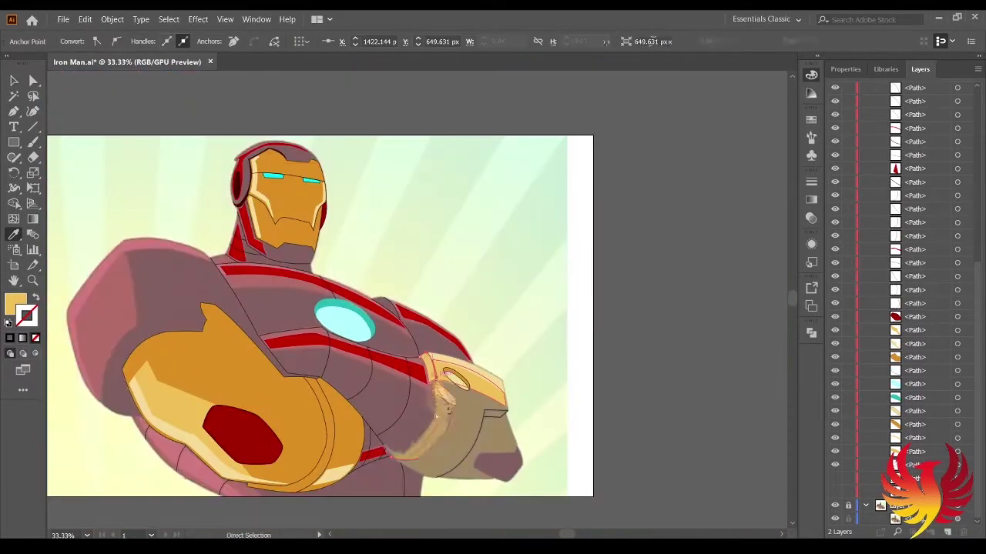
scroll(473, 378, up, 2)
scroll(321, 387, up, 3)
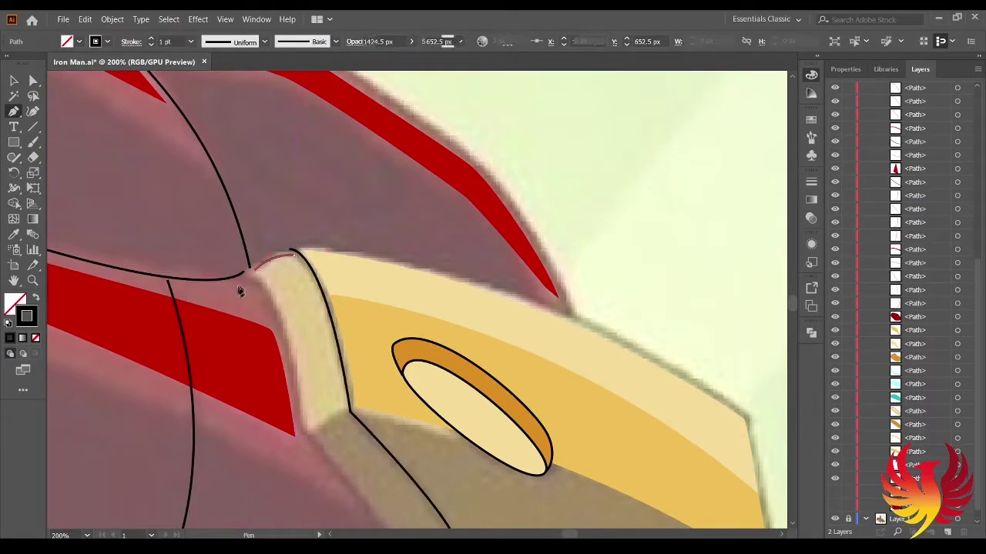
scroll(238, 286, up, 2)
scroll(318, 248, up, 2)
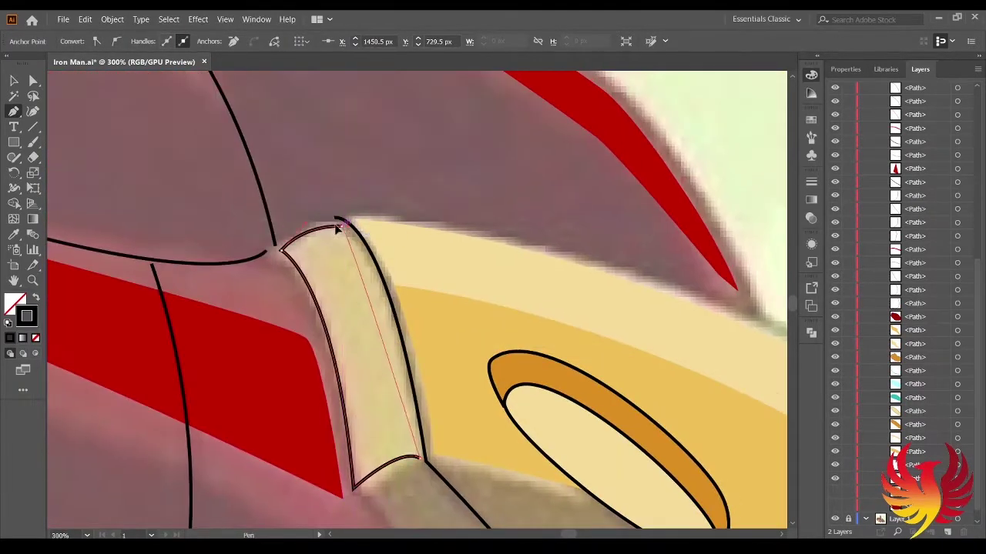
Pull the strip's lower and top corner anchors into place with Direct Selection.
key(a)
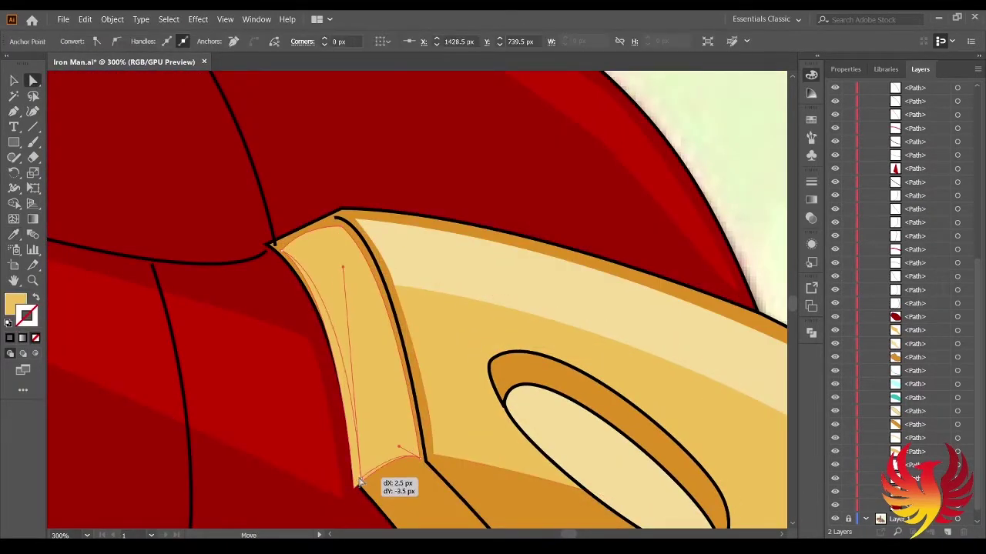
drag(274, 247, 271, 248)
scroll(455, 337, down, 2)
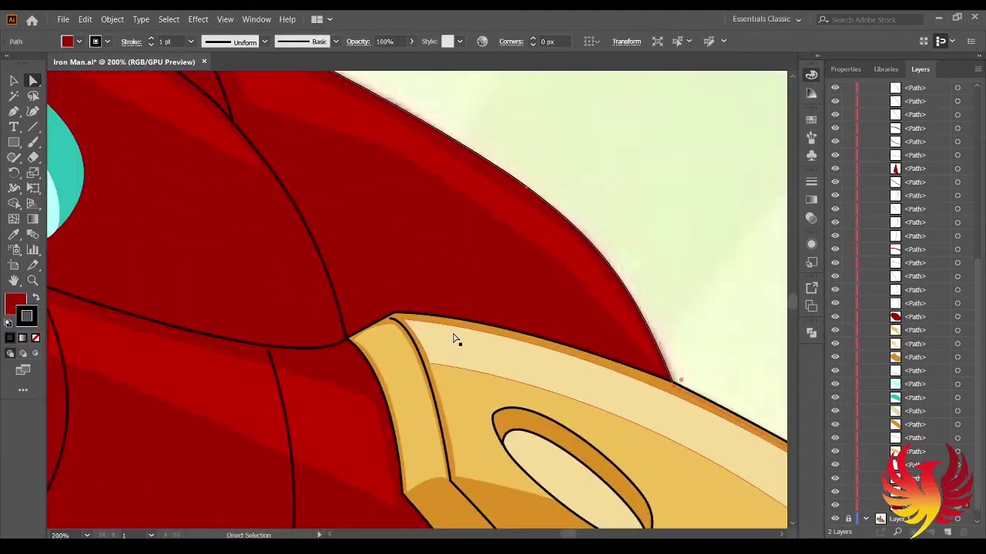
scroll(361, 277, up, 4)
drag(358, 279, 358, 277)
scroll(439, 358, down, 2)
scroll(444, 367, up, 3)
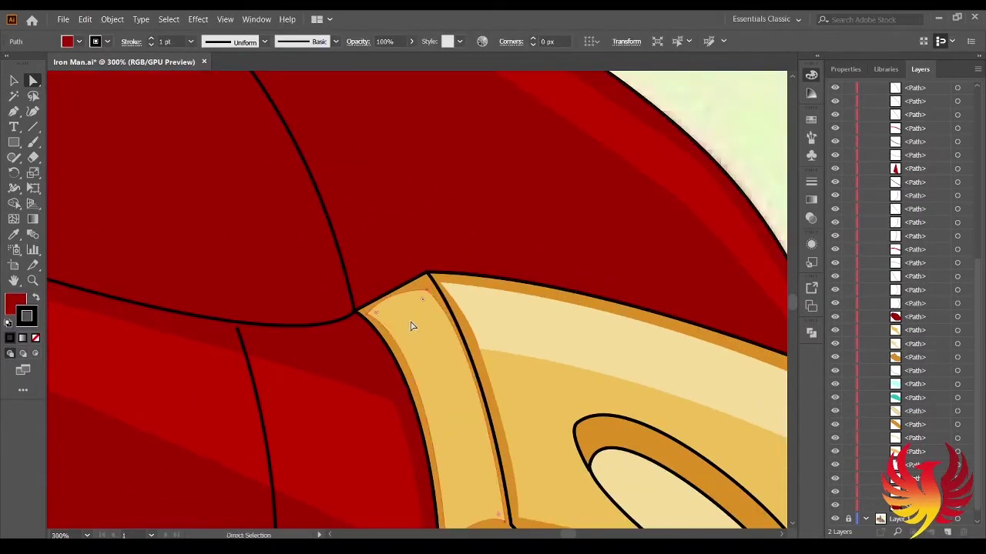
scroll(409, 325, up, 2)
Fine-tune the remaining corners against the cuff outline and view the whole figure.
drag(454, 245, 473, 245)
scroll(417, 298, down, 2)
scroll(451, 242, up, 1)
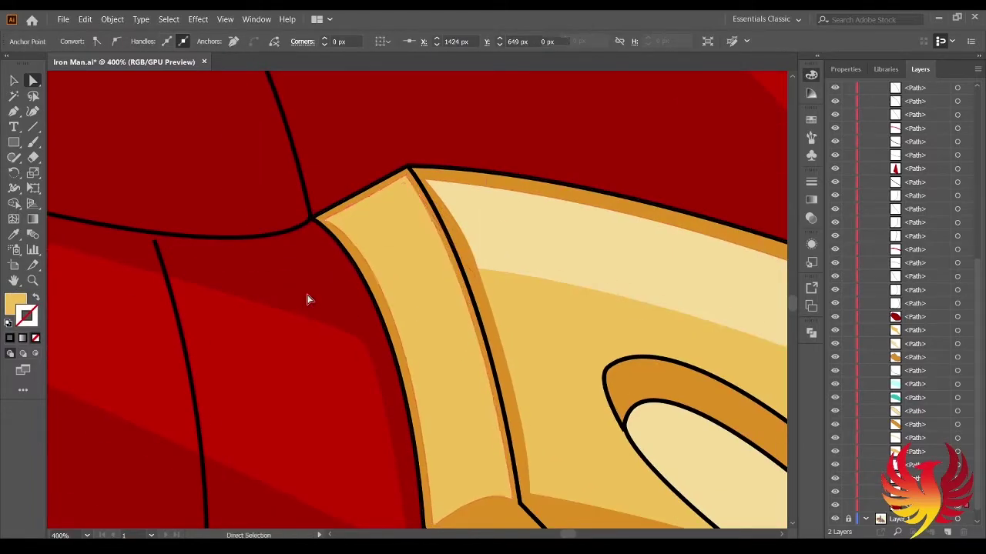
scroll(307, 298, down, 1)
click(342, 235)
scroll(342, 236, up, 2)
drag(245, 85, 247, 86)
scroll(238, 223, down, 2)
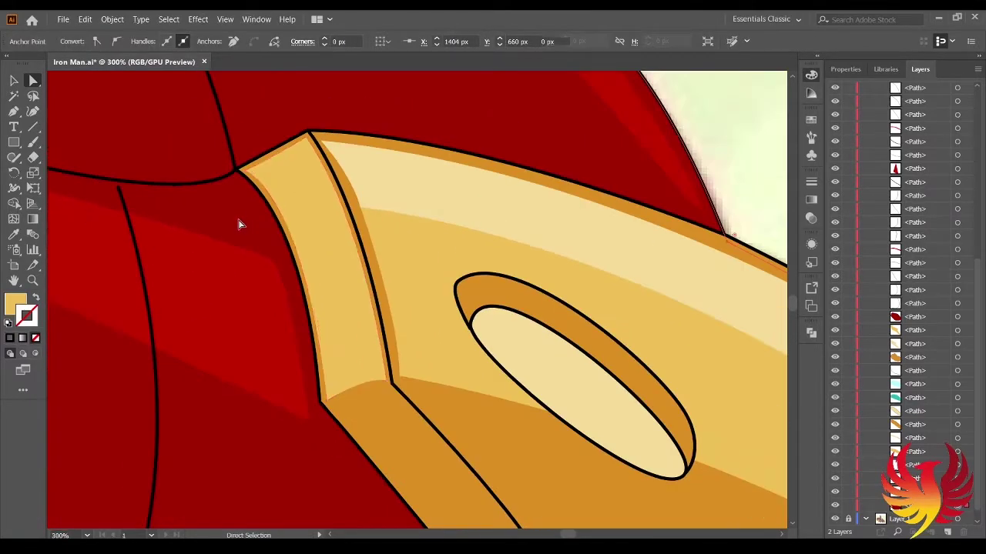
key(ctrl+shift+a)
key(ctrl+0)
key(ctrl+plus)
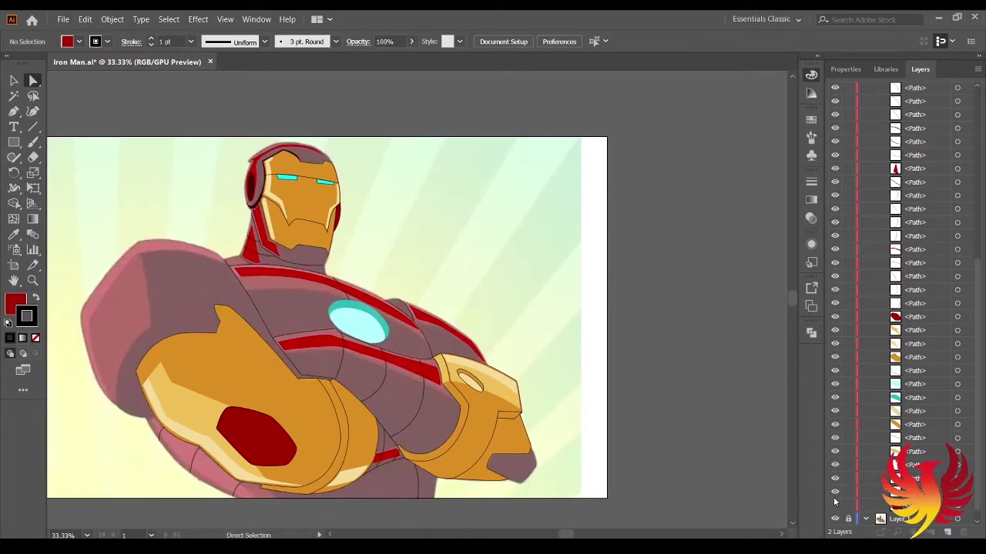
Trace a closed red strip with four anchors along the left arm's lower edge.
scroll(321, 380, up, 2)
drag(321, 381, 331, 434)
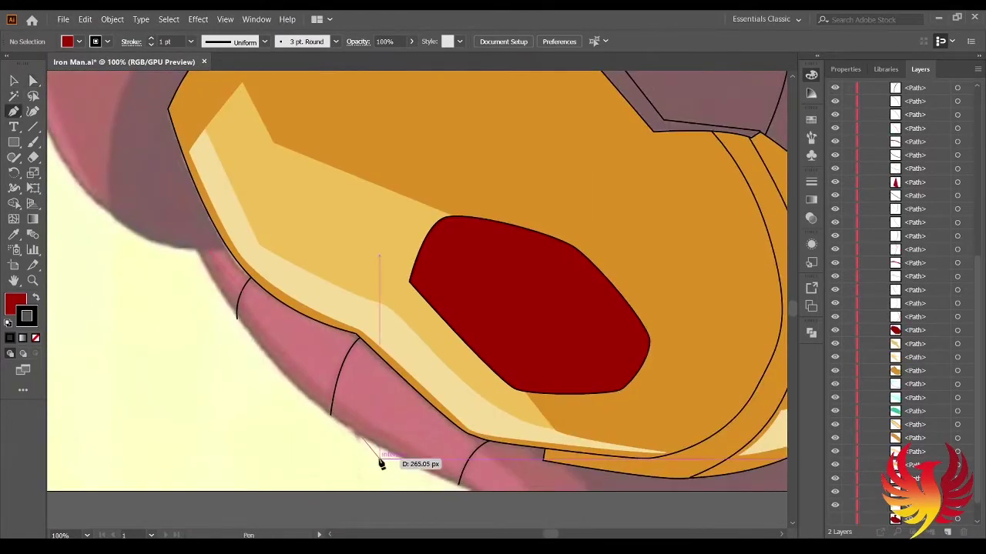
click(363, 419)
click(484, 490)
click(524, 490)
click(339, 331)
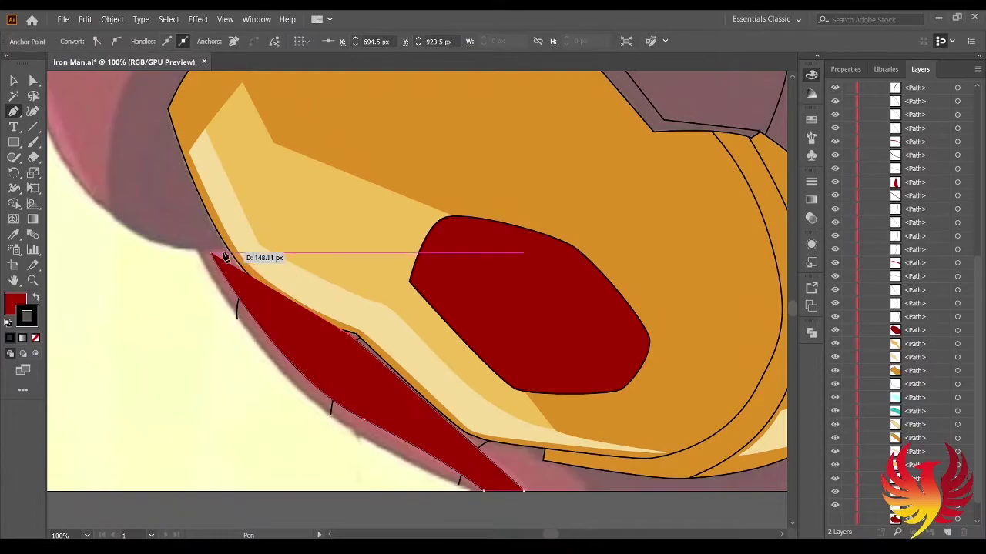
click(354, 337)
Inspect the red strip and adjust its corner anchor with Direct Selection.
key(ctrl+plus)
key(ctrl+shift+a)
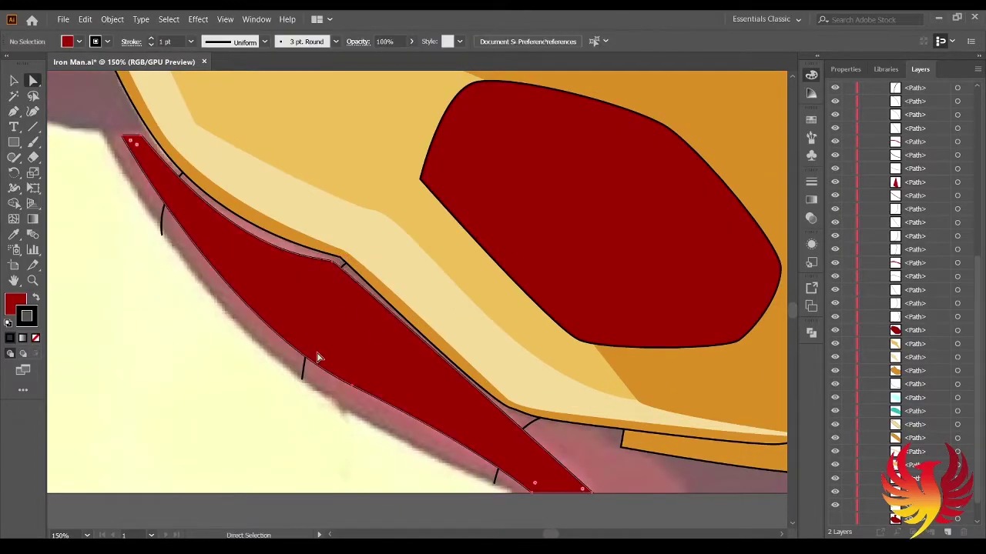
key(a)
key(ctrl+minus)
key(ctrl+minus)
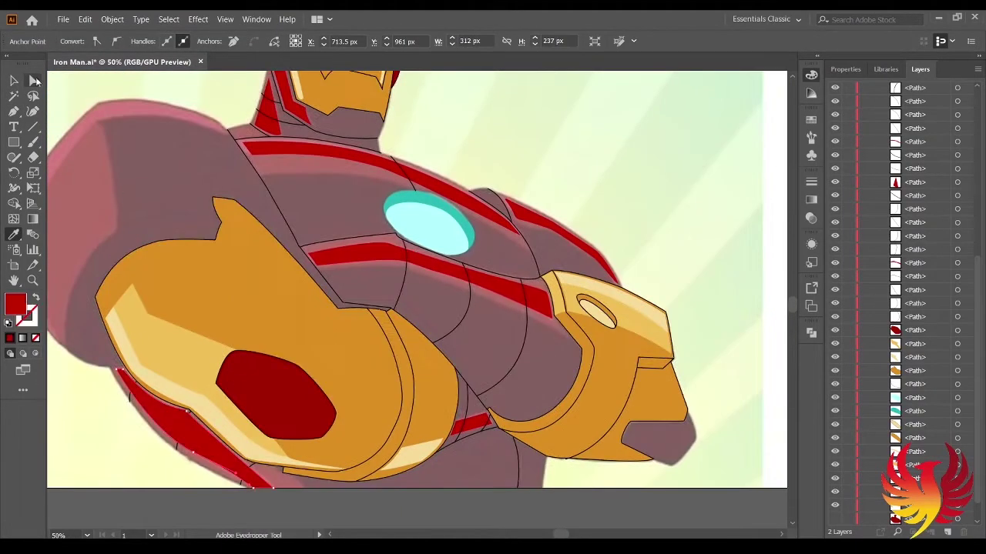
key(ctrl+minus)
key(ctrl+minus)
click(957, 141)
scroll(929, 264, up, 5)
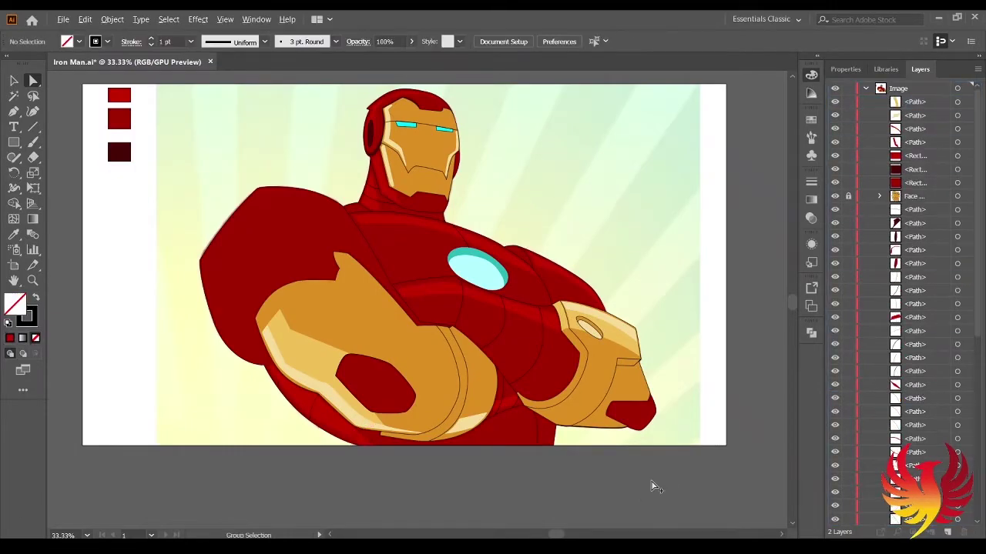
scroll(398, 331, up, 4)
click(364, 216)
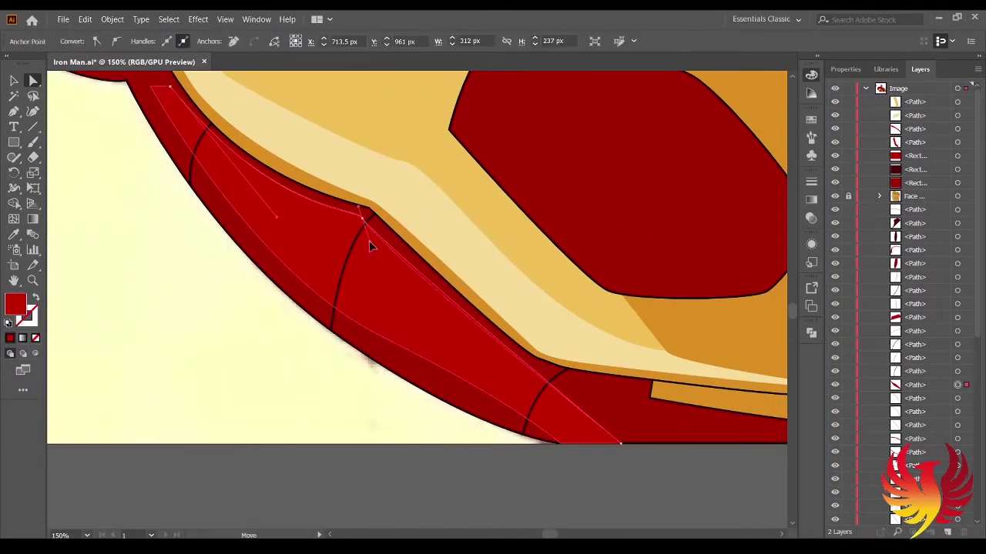
scroll(369, 240, down, 2)
scroll(366, 401, up, 3)
key(ctrl+shift+a)
key(ctrl+minus)
key(ctrl+minus)
key(ctrl+minus)
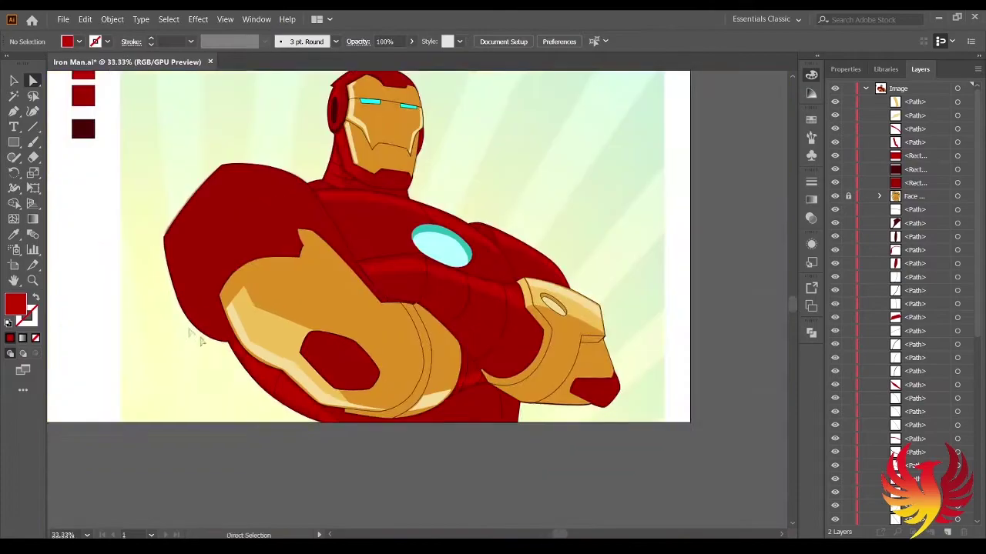
Continue the red highlight path down the shoulder's outer edge.
scroll(208, 169, up, 2)
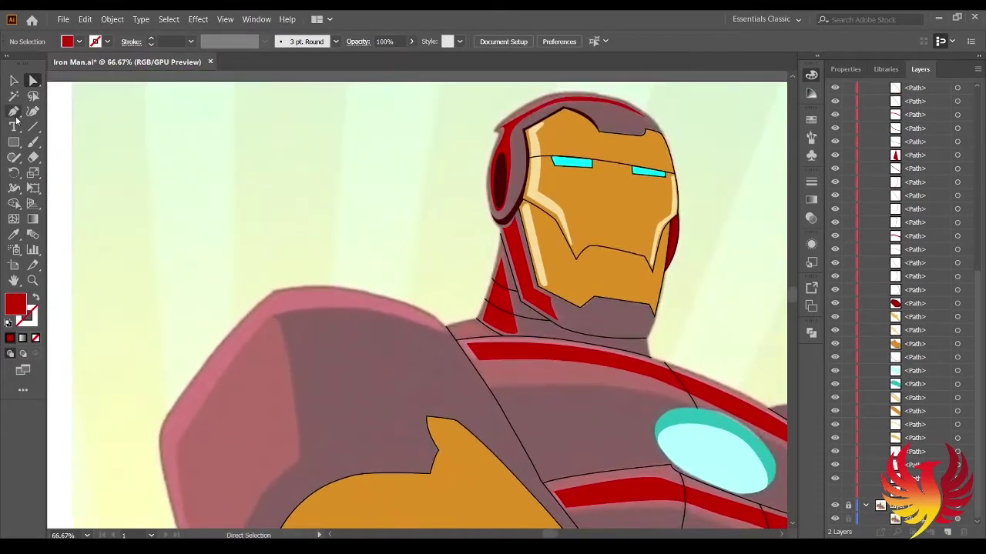
scroll(259, 378, right, 2)
scroll(192, 345, up, 1)
scroll(147, 347, left, 3)
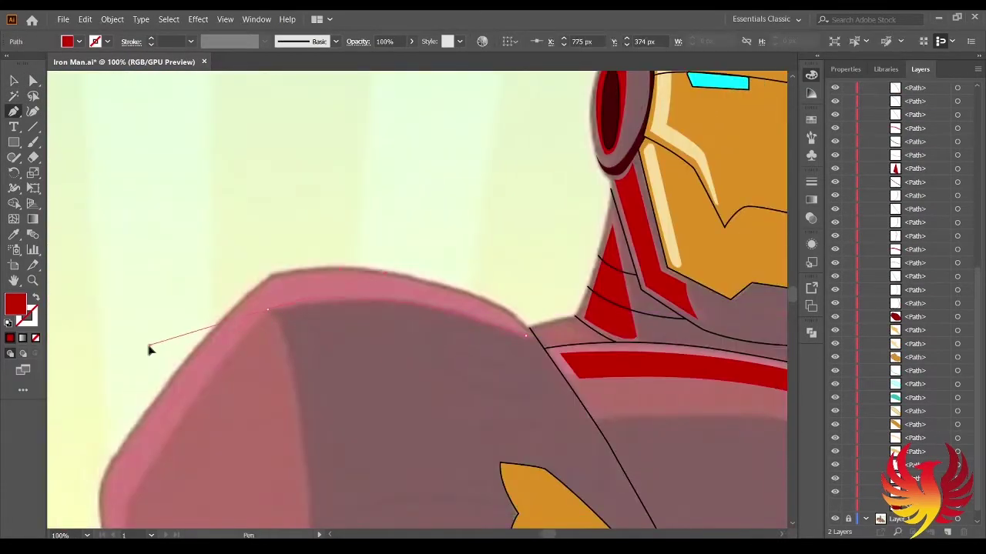
drag(261, 313, 263, 317)
scroll(262, 316, down, 3)
click(264, 326)
scroll(259, 407, up, 2)
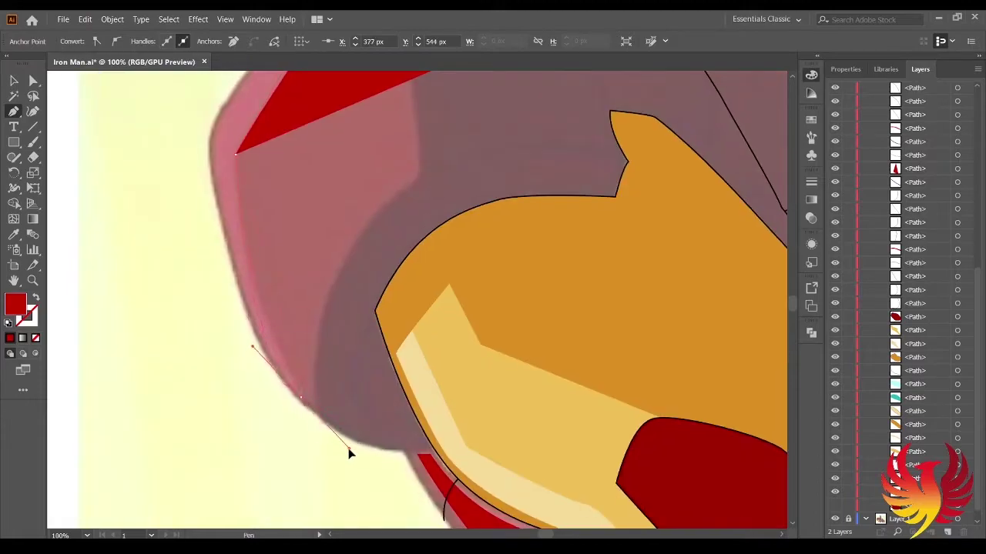
scroll(271, 383, down, 2)
scroll(257, 301, up, 2)
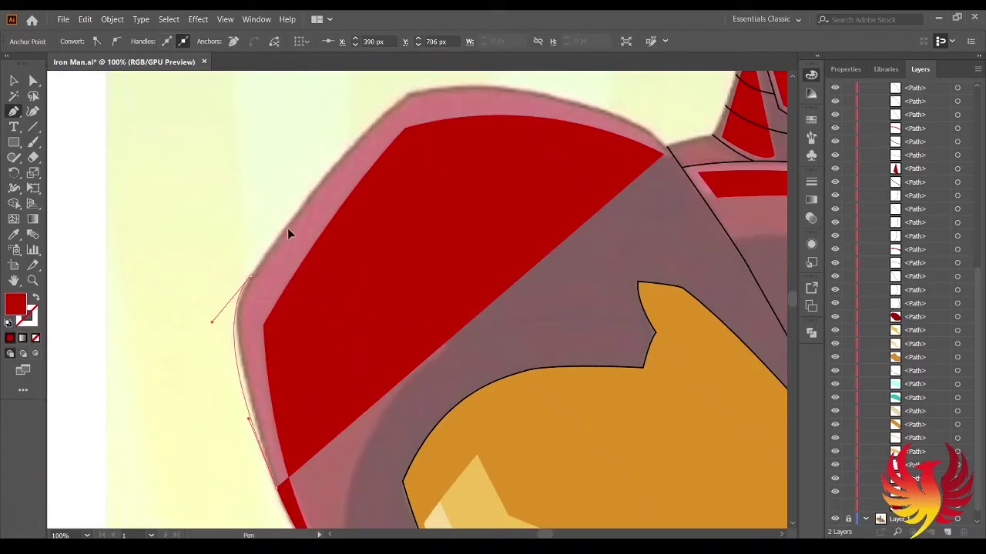
click(262, 262)
Bring the shoulder top into view and select the red shoulder shape to show its anchors.
drag(264, 257, 237, 401)
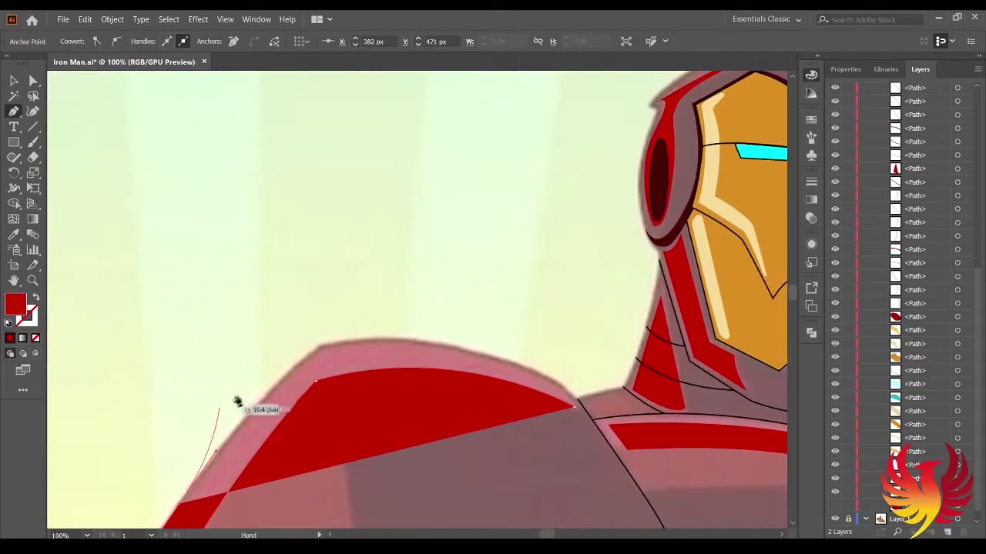
scroll(366, 318, right, 2)
scroll(488, 409, up, 6)
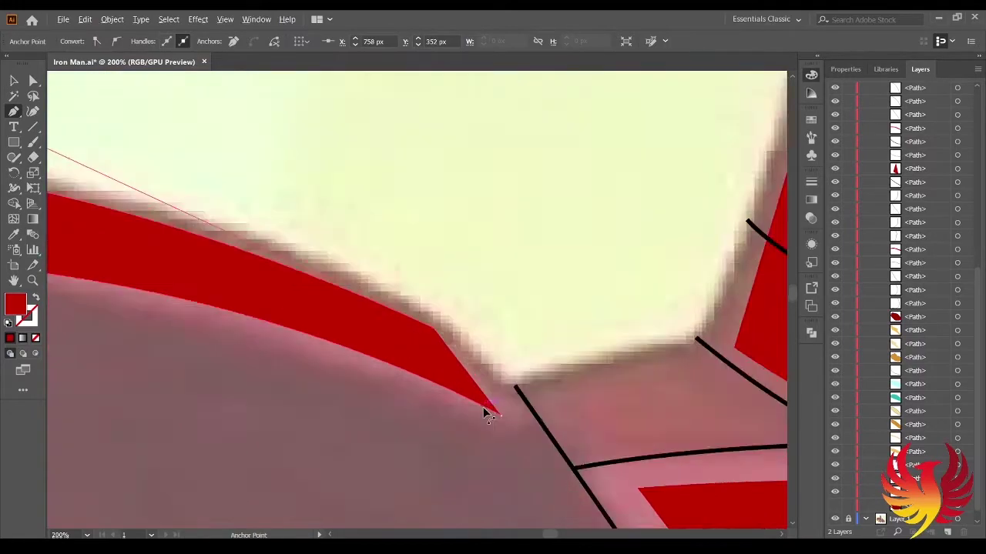
scroll(454, 442, down, 5)
scroll(275, 346, up, 1)
scroll(209, 286, up, 3)
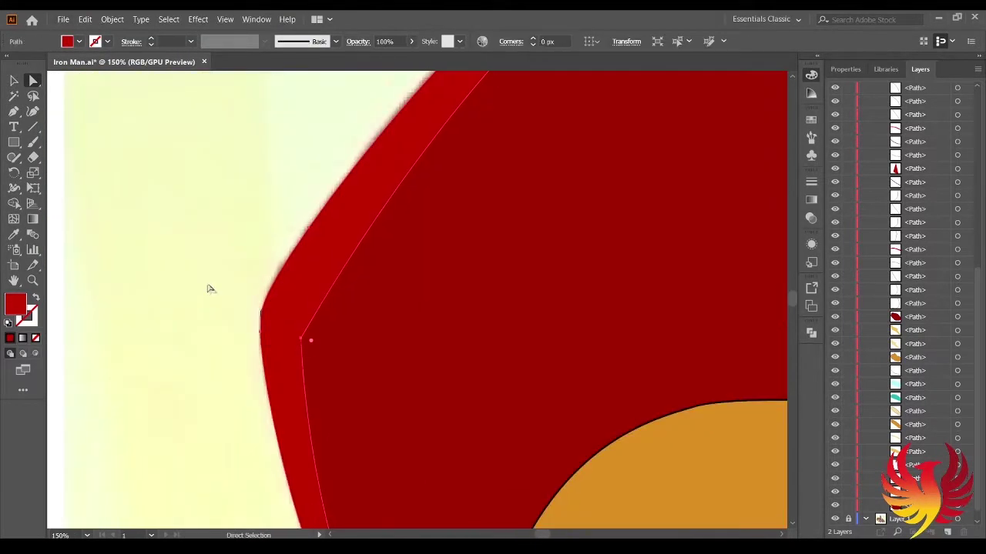
drag(208, 286, 193, 141)
click(240, 141)
scroll(141, 177, down, 3)
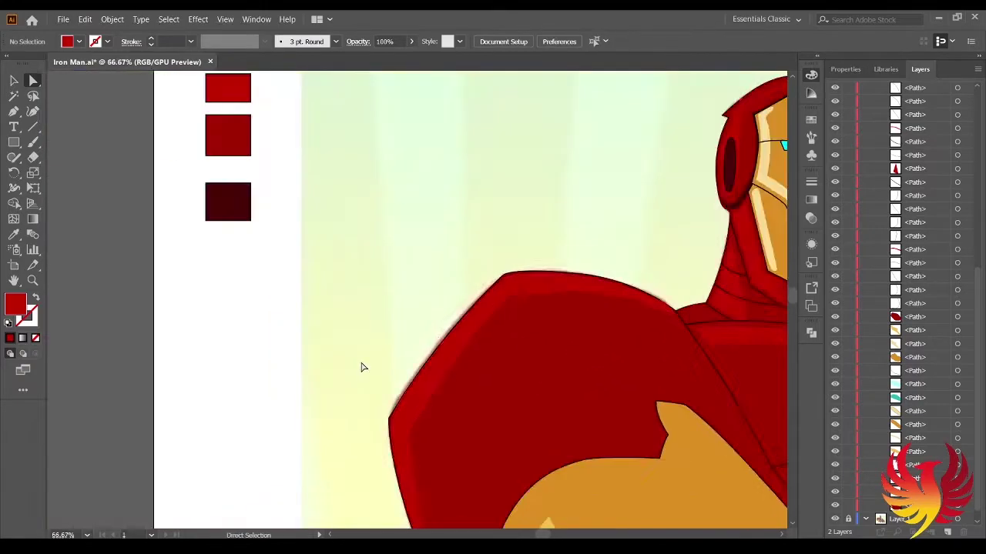
scroll(363, 367, up, 4)
click(352, 334)
click(447, 292)
click(204, 341)
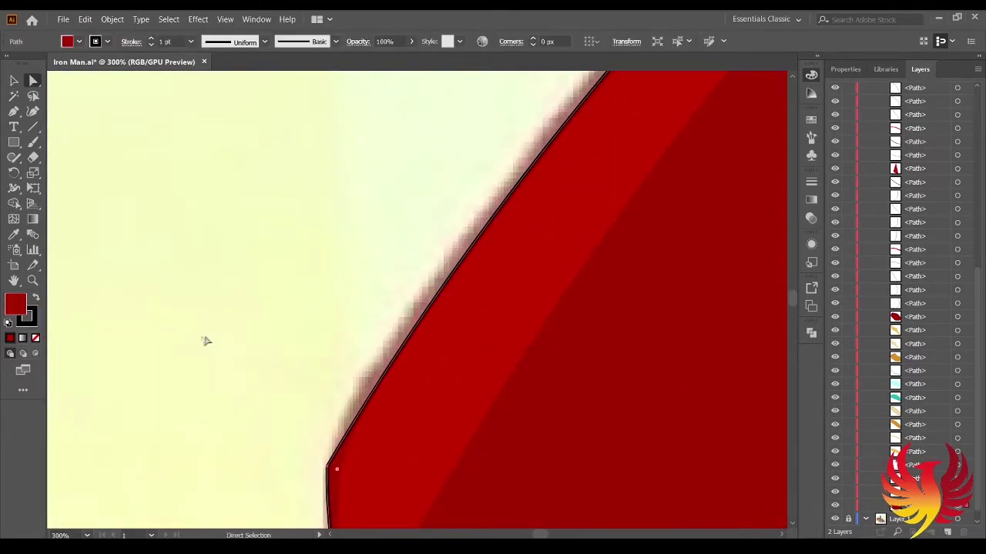
scroll(537, 413, up, 5)
Drag the top anchor's handle to round the shoulder's top curve.
click(678, 316)
drag(392, 176, 396, 192)
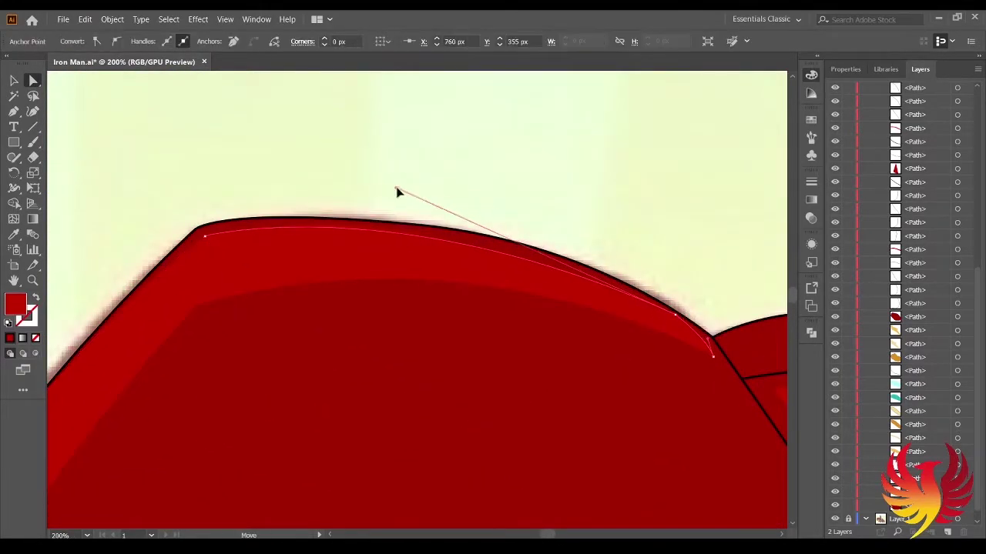
drag(460, 192, 452, 187)
scroll(238, 242, down, 5)
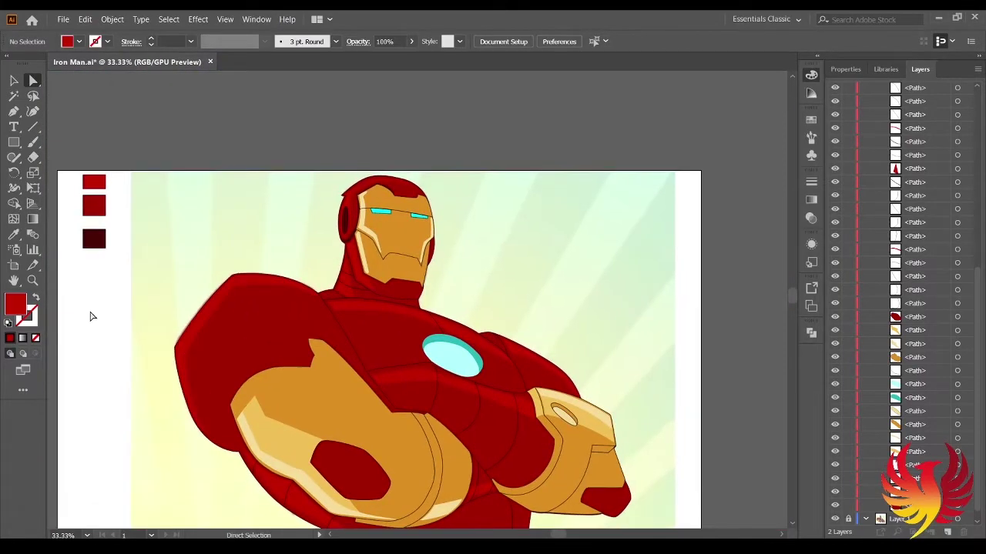
Hide the red fill layer and trace the shoulder highlight's outer edge with the Pen tool.
click(835, 505)
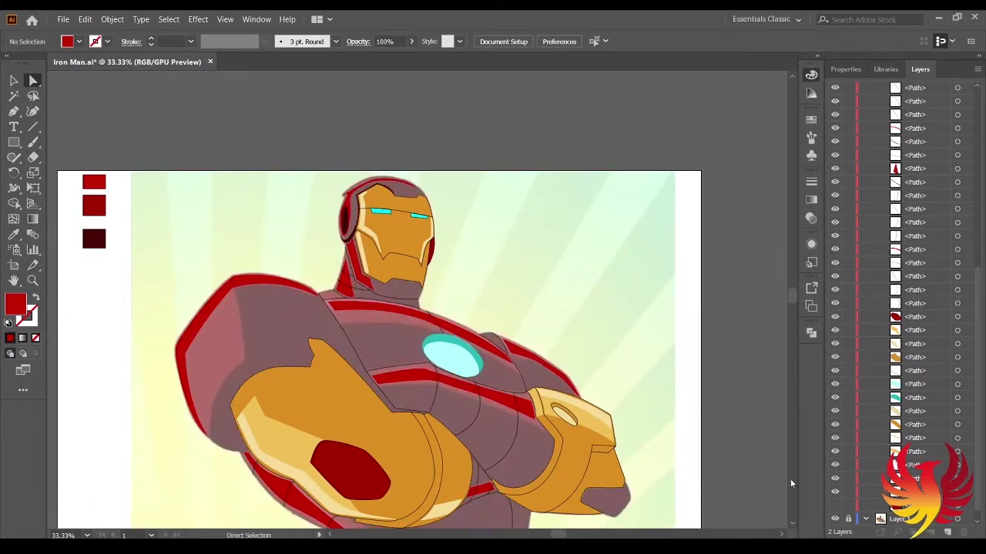
key(p)
scroll(475, 253, up, 2)
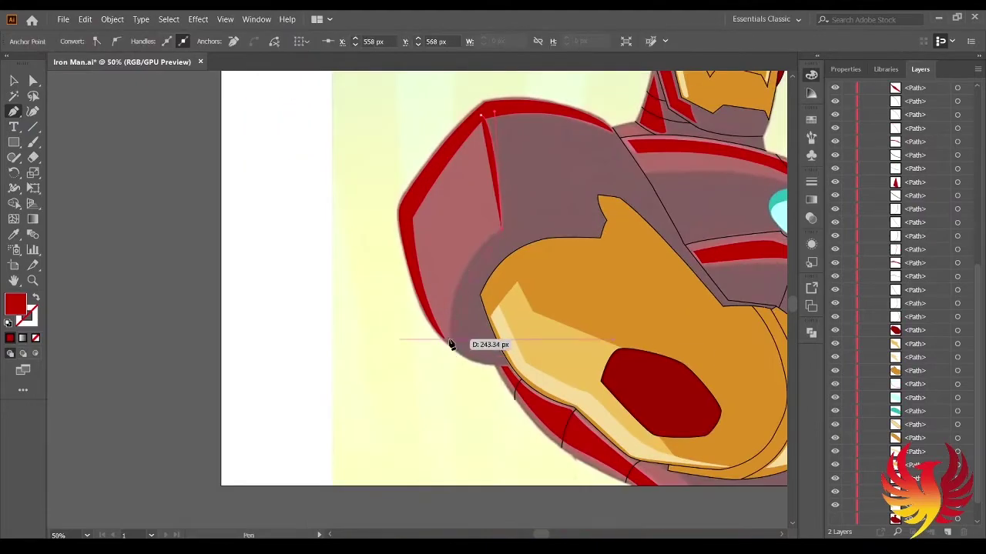
scroll(451, 344, up, 5)
click(319, 246)
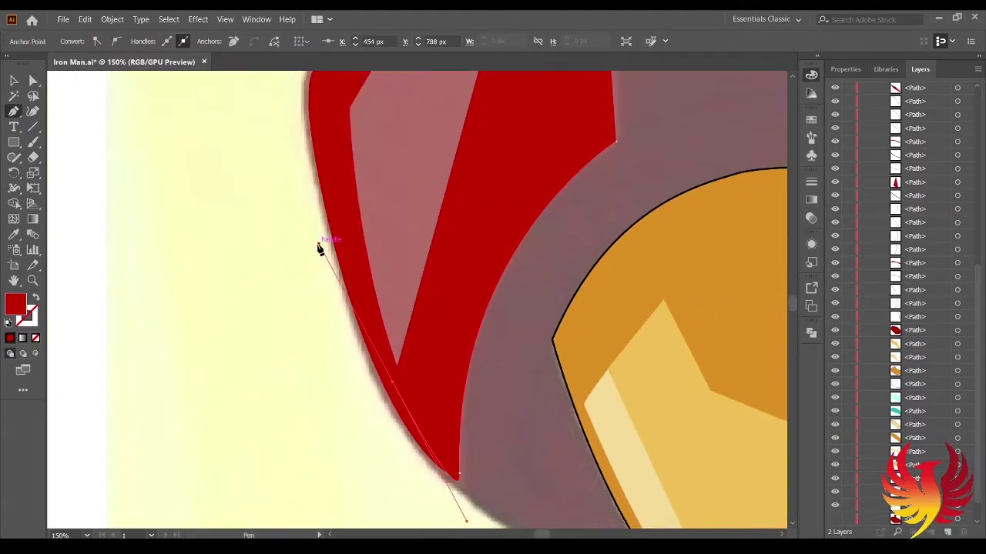
scroll(319, 246, up, 2)
scroll(896, 162, up, 10)
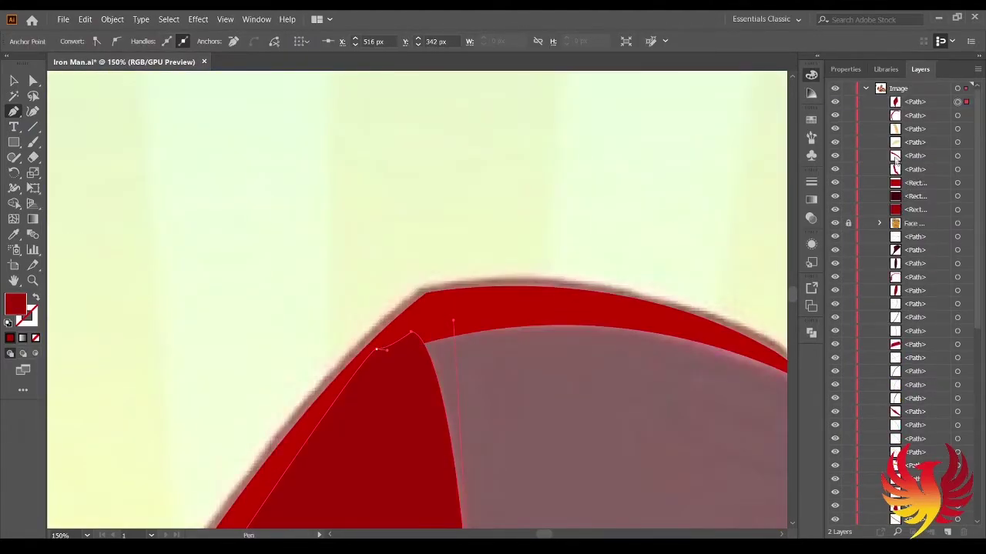
Deselect the finished shoulder highlight path.
click(235, 182)
scroll(235, 183, down, 5)
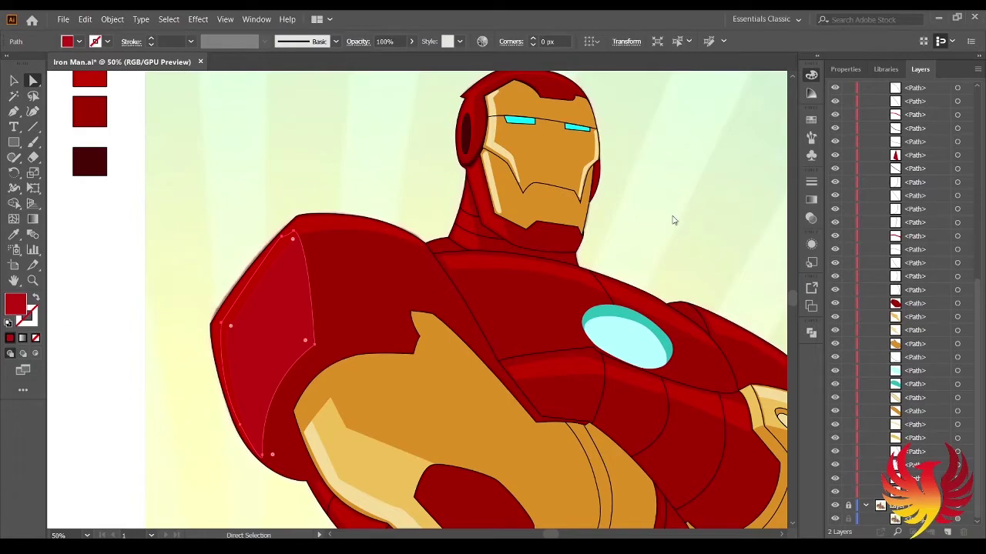
click(115, 363)
scroll(116, 364, down, 1)
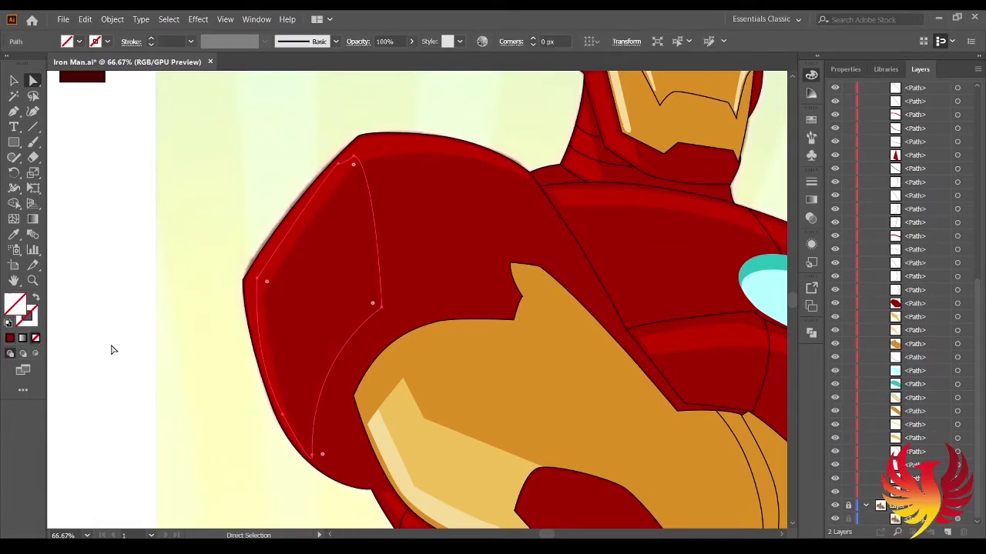
click(112, 350)
scroll(110, 353, down, 2)
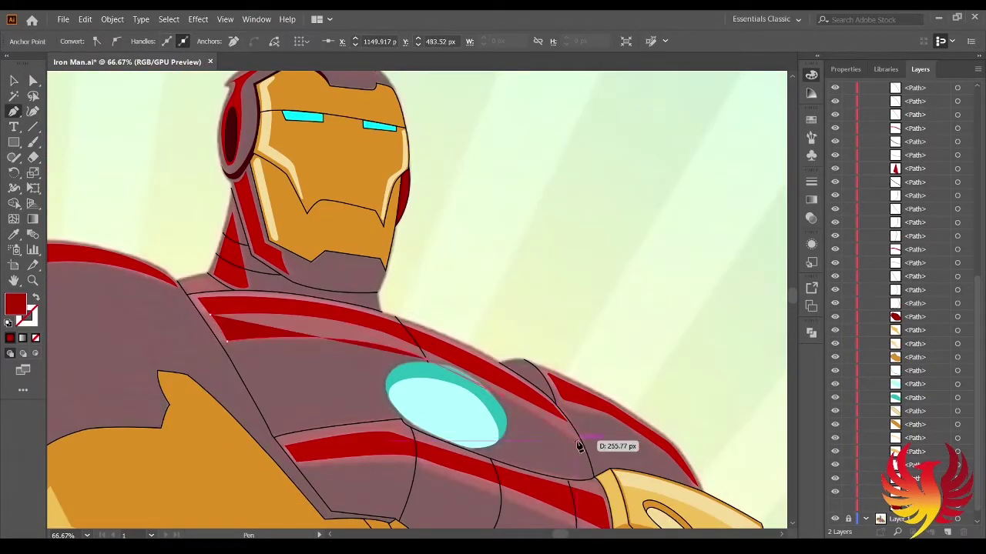
Check the red stripe above the arc reactor up close, then view the whole artboard.
scroll(579, 446, up, 3)
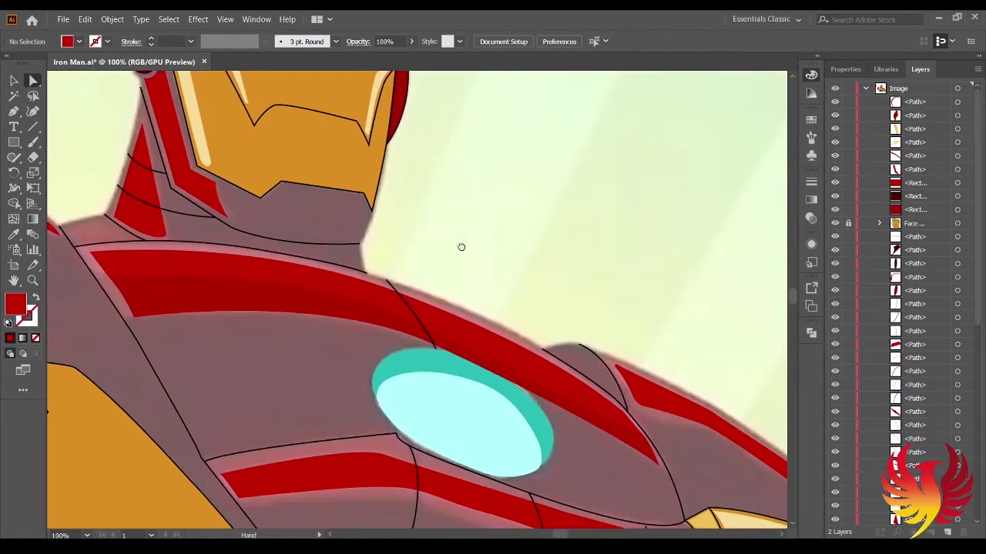
click(560, 401)
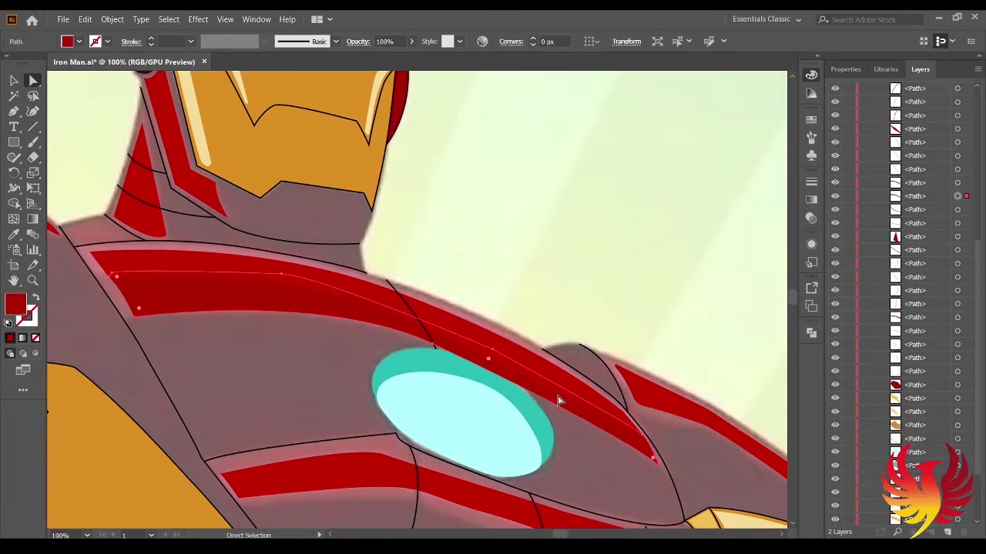
key(ctrl+plus)
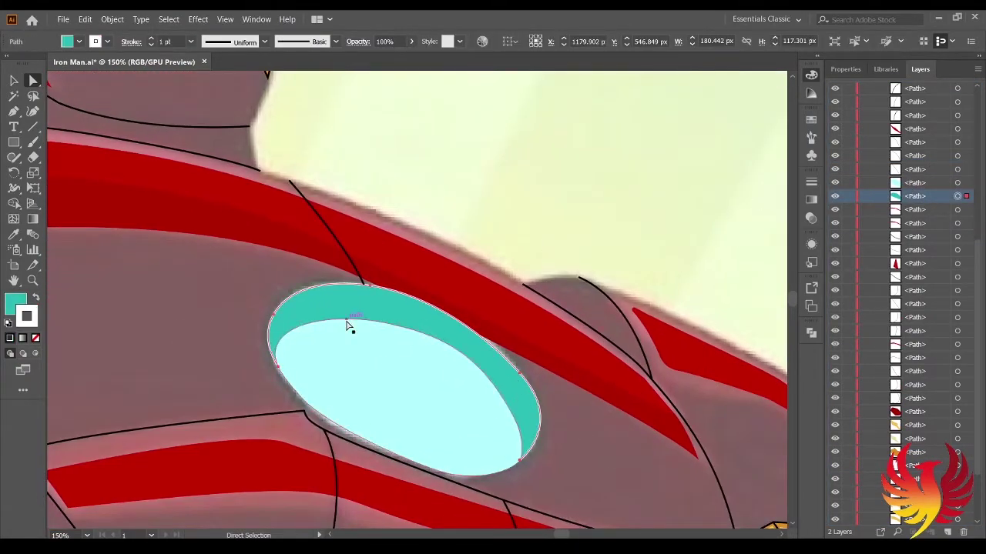
key(ctrl+shift+a)
key(ctrl+0)
drag(431, 308, 657, 274)
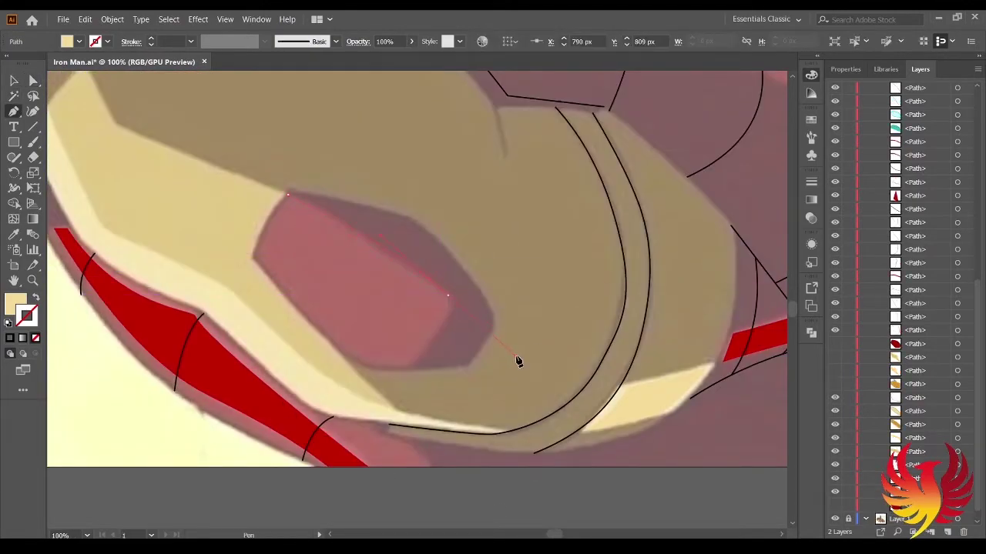
Finish the forearm highlight path with two more anchors and show the red shapes again.
click(451, 298)
scroll(384, 360, up, 2)
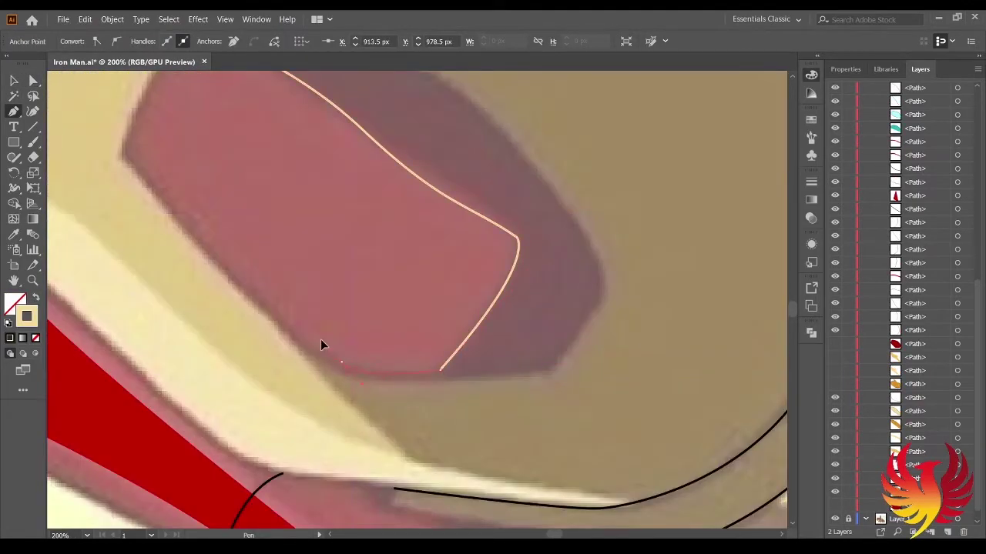
click(130, 162)
scroll(242, 206, up, 3)
click(834, 344)
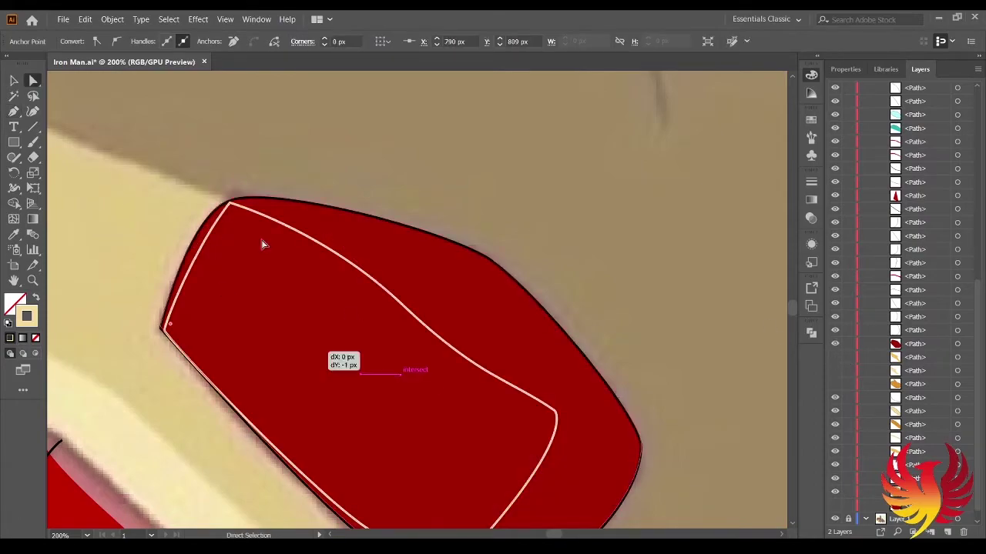
scroll(501, 411, down, 3)
Move the cream highlight's top anchor onto the hexagon's corner with Direct Selection.
key(a)
click(308, 322)
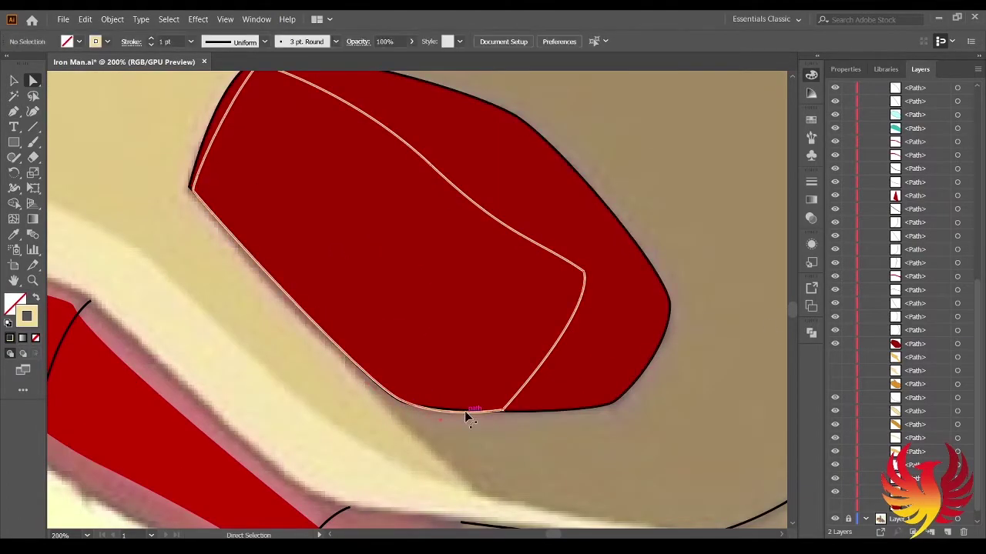
scroll(462, 411, up, 1)
click(221, 300)
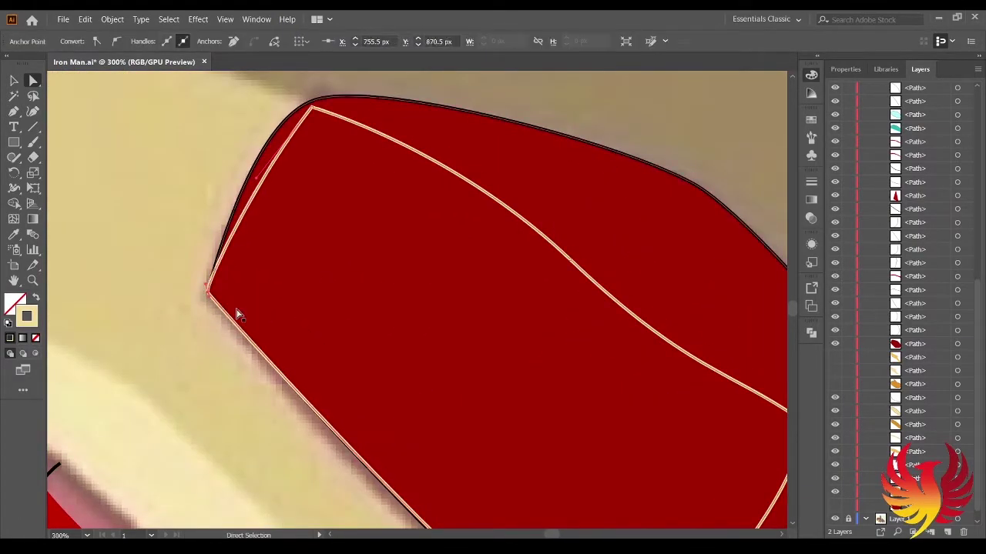
scroll(246, 300, up, 3)
drag(313, 211, 295, 225)
Adjust the highlight's other anchor and left segment, then review the forearm.
click(206, 387)
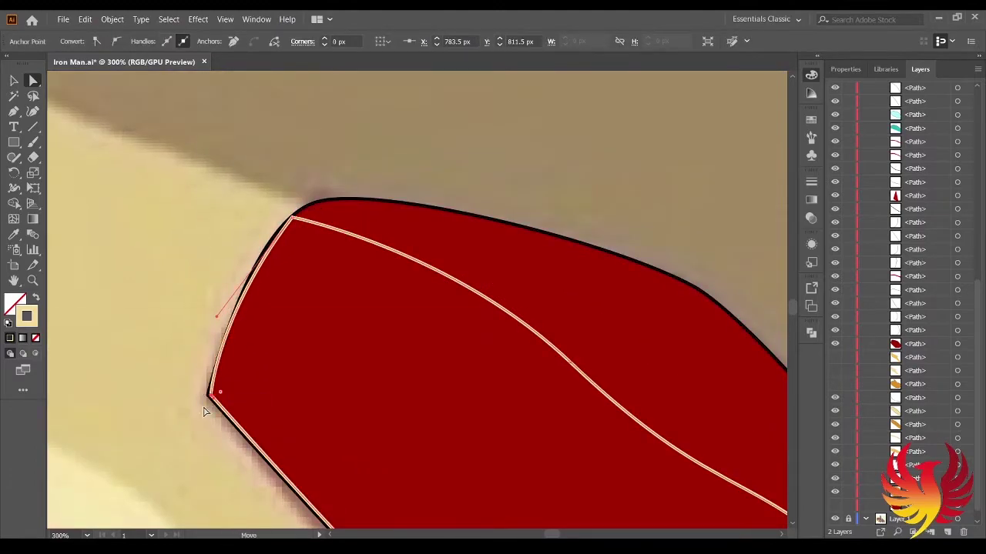
click(226, 318)
scroll(226, 319, down, 3)
click(440, 282)
scroll(408, 370, down, 4)
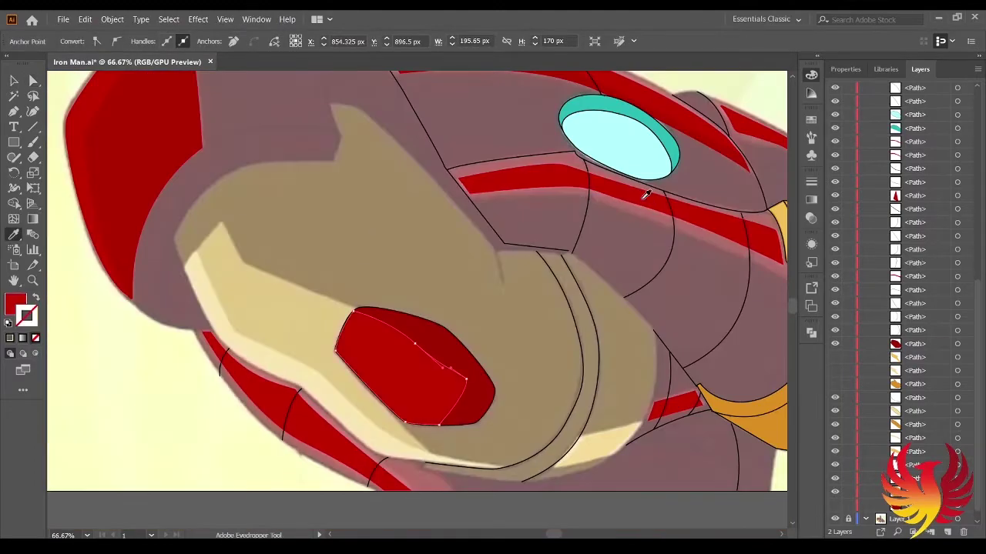
key(ctrl+shift+a)
scroll(423, 366, down, 2)
scroll(431, 360, up, 2)
scroll(433, 361, up, 5)
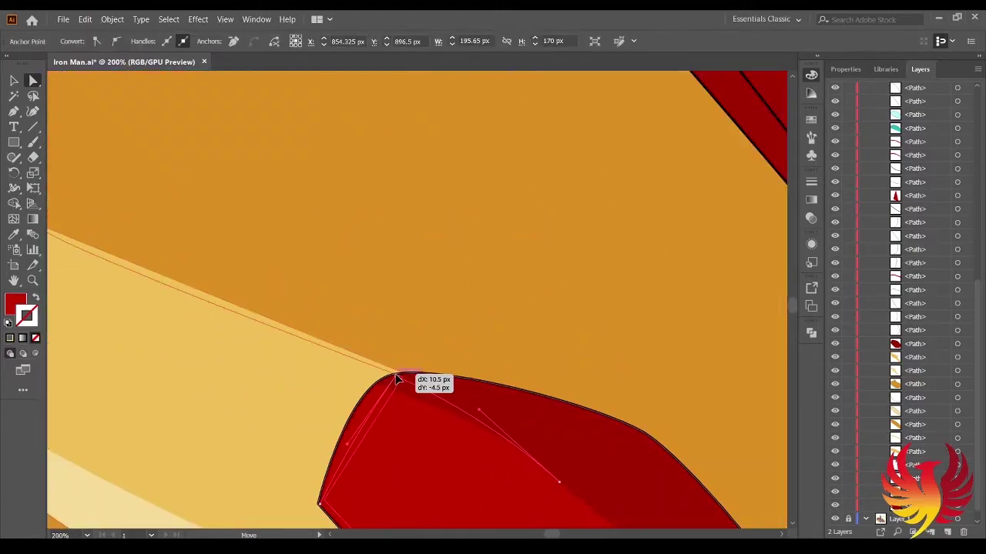
Refine the red hexagon's top anchor so its dark shading fits the outline.
click(347, 389)
scroll(347, 390, down, 3)
key(ctrl+shift+a)
scroll(485, 322, up, 3)
click(485, 321)
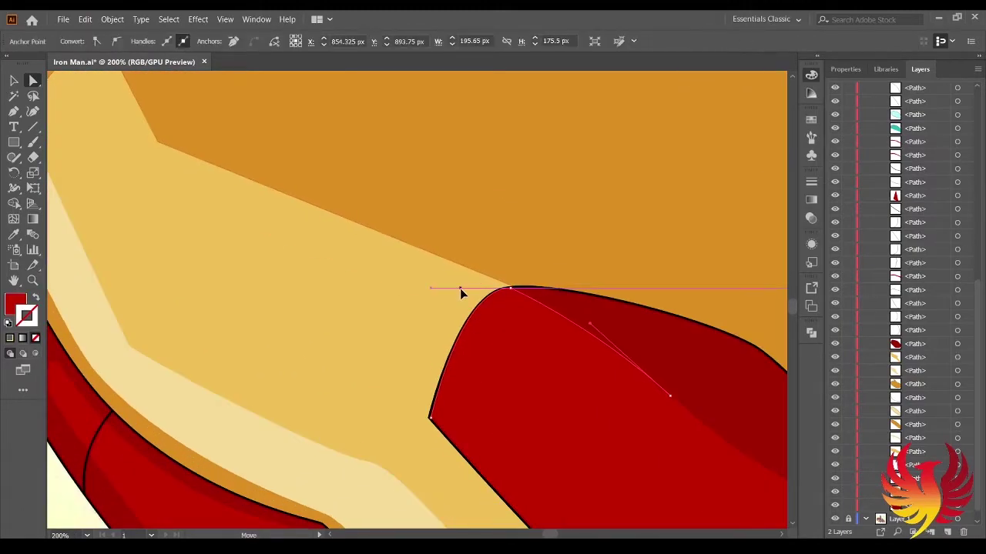
click(511, 289)
scroll(470, 332, up, 2)
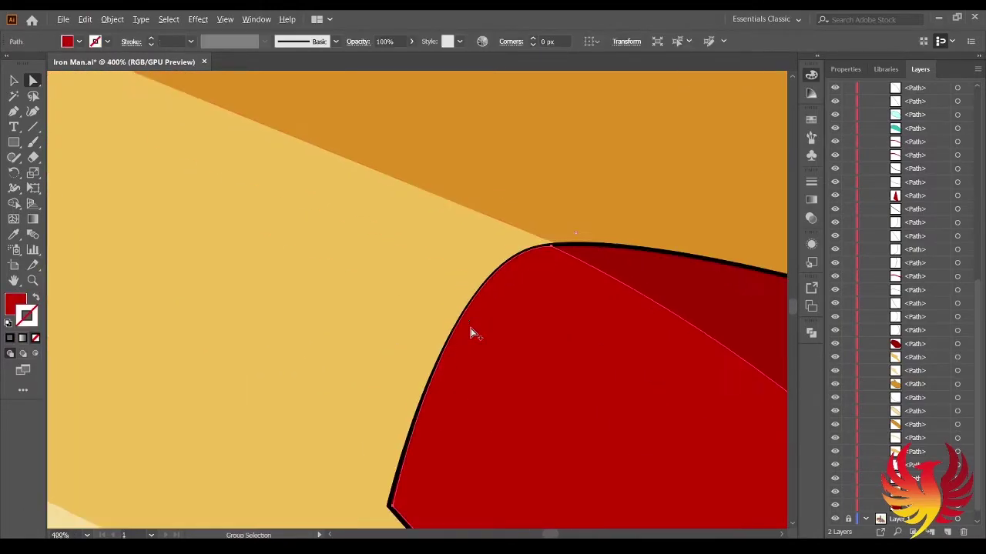
click(585, 211)
key(ctrl+shift+a)
scroll(135, 432, down, 3)
scroll(136, 424, down, 4)
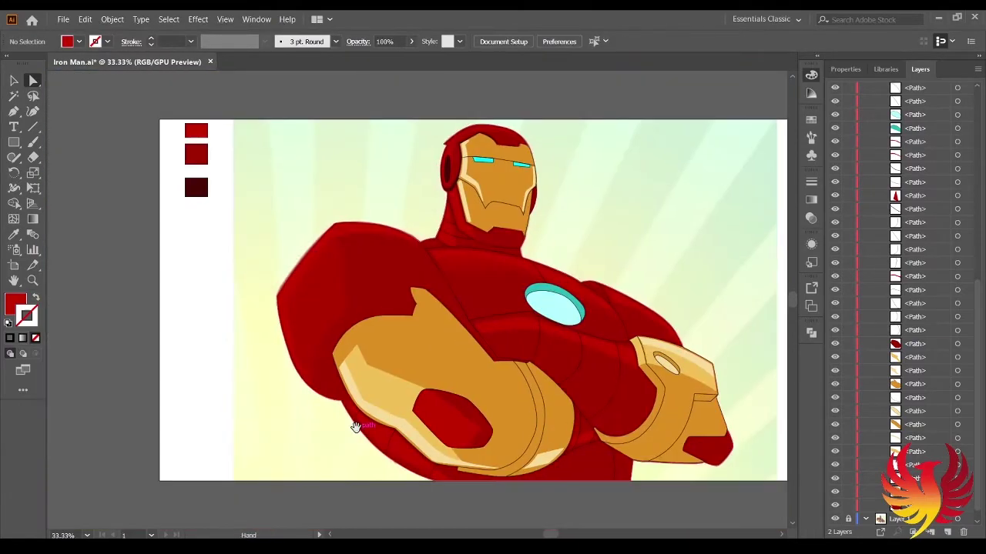
Hide the reference image layer and add a new empty layer.
click(196, 154)
key(Delete)
scroll(211, 220, down, 1)
click(833, 506)
key(ctrl+l)
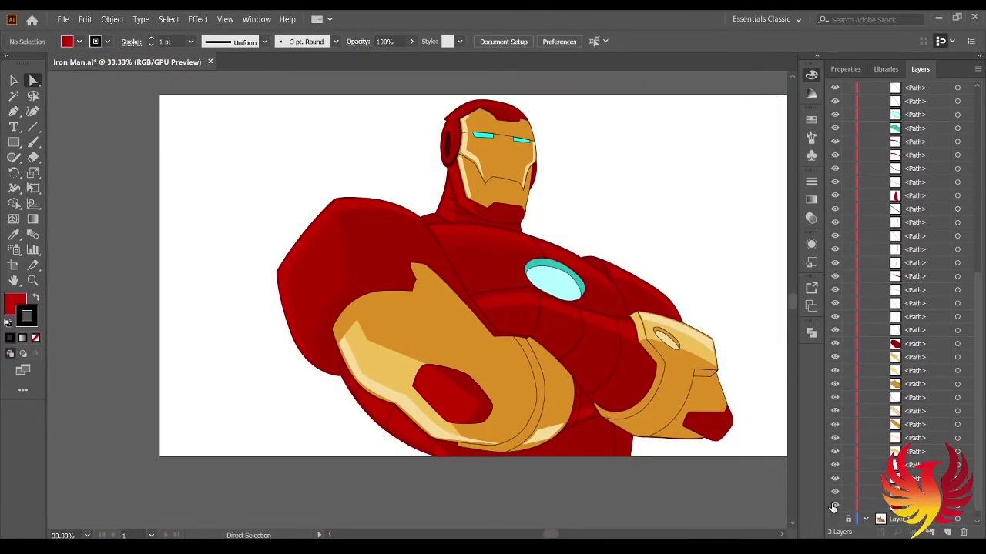